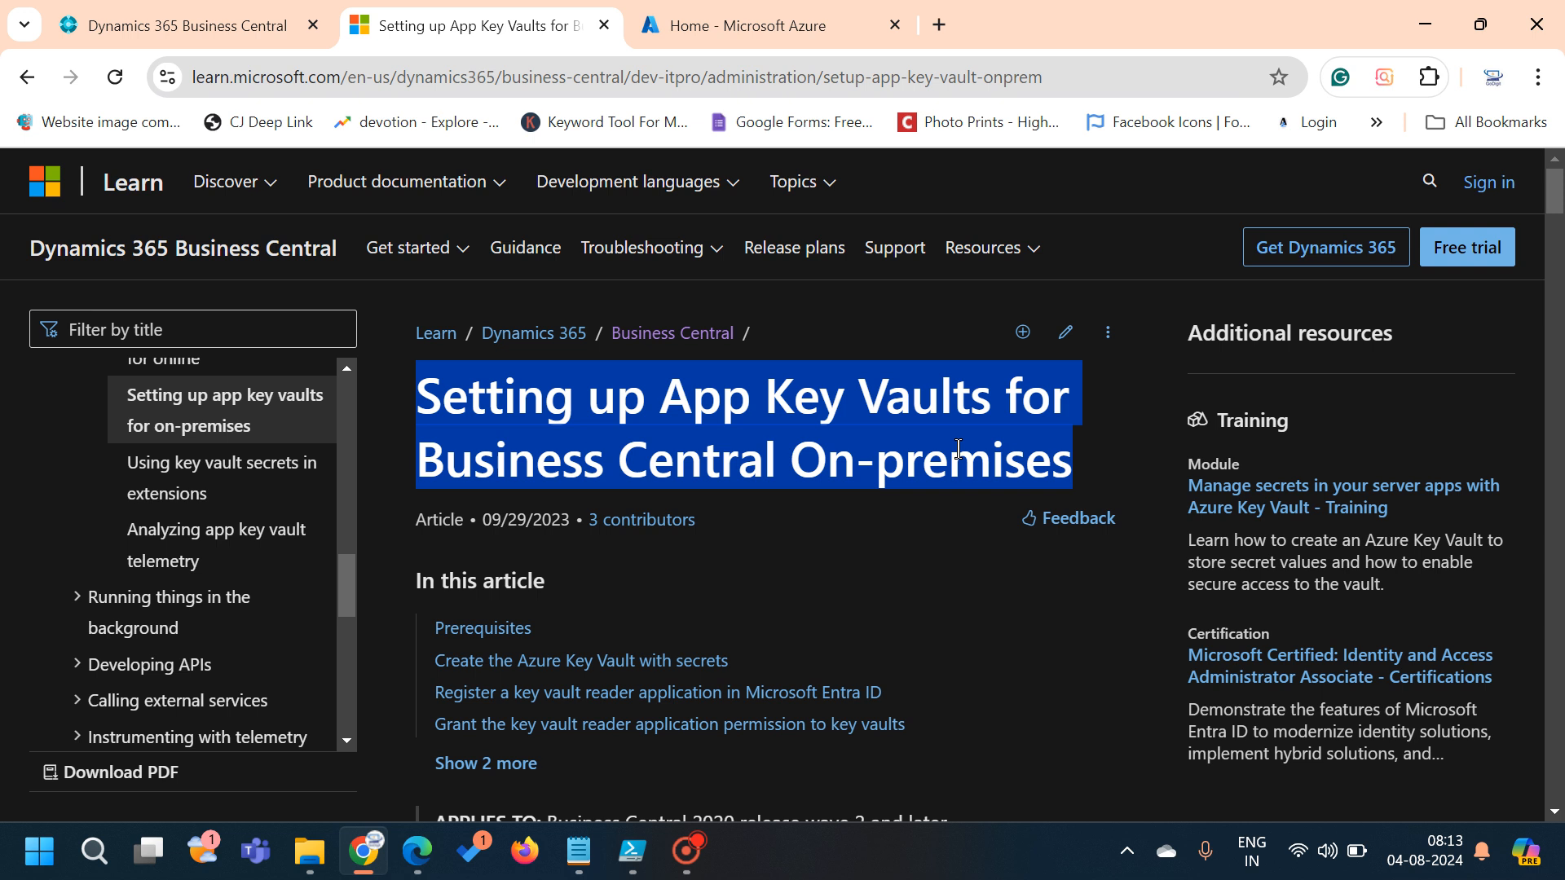
# Read through the App Key Vaults for Business Central article, then go back to the PowerShell ISE script
pyautogui.scroll(-1, 958, 448)
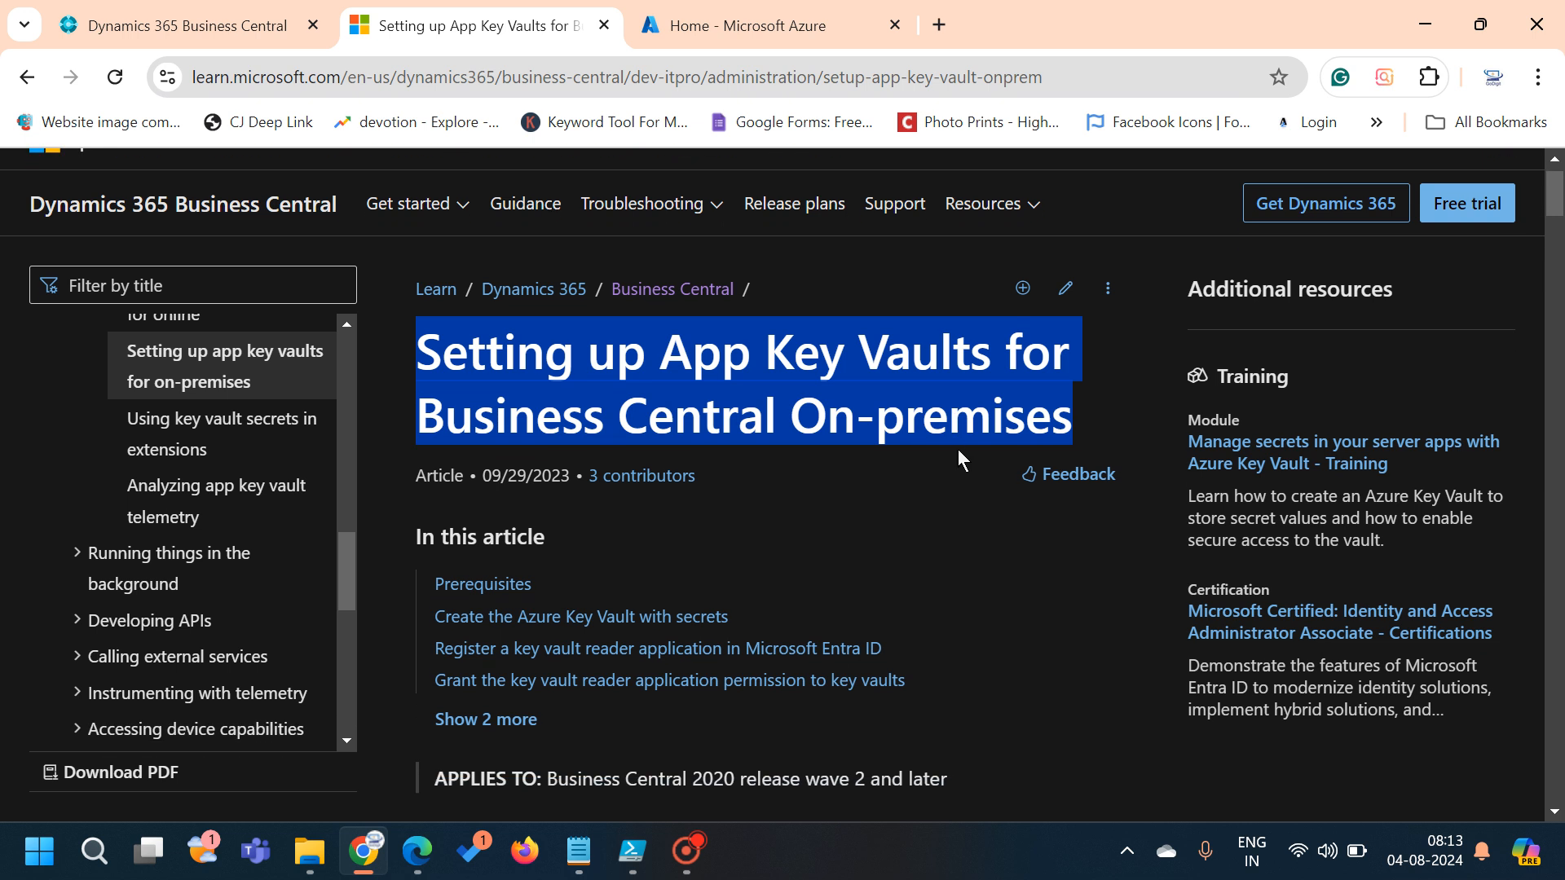
pyautogui.scroll(-1, 957, 448)
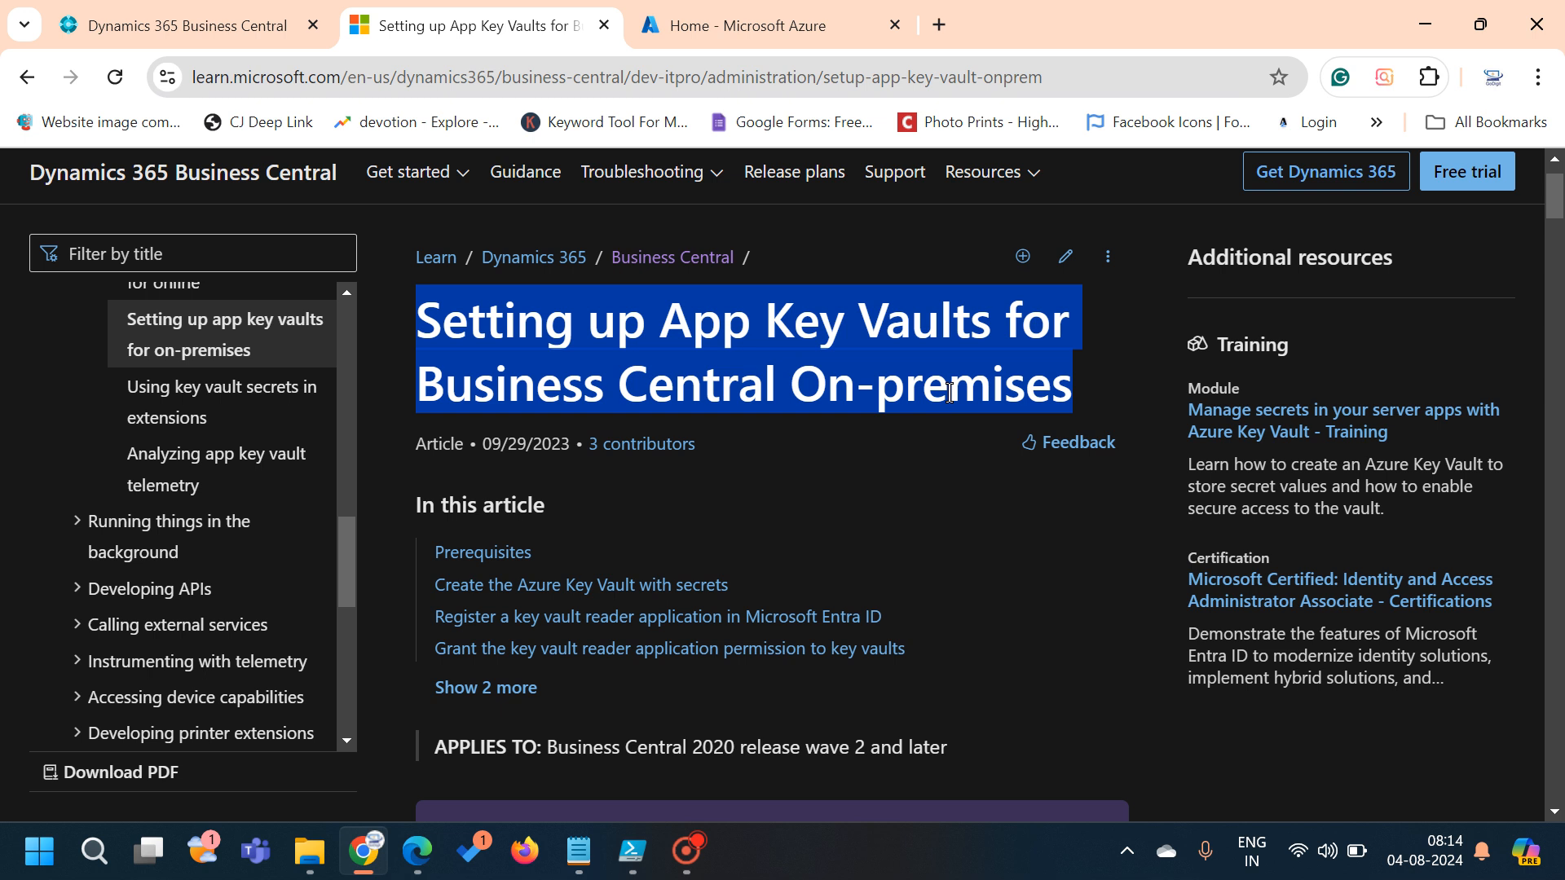
pyautogui.scroll(-1, 950, 393)
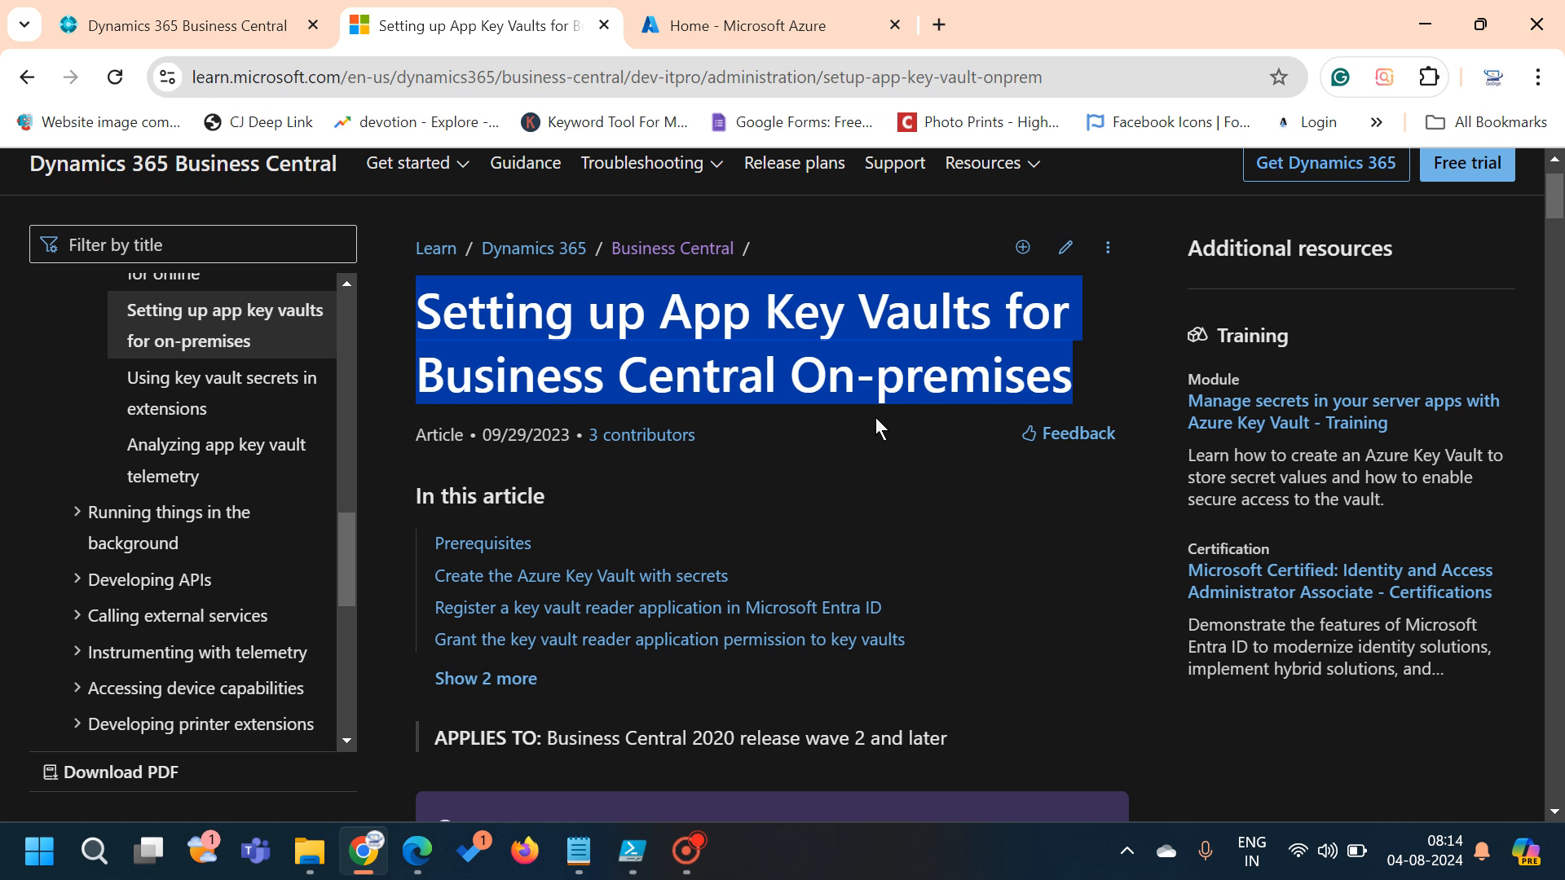
pyautogui.scroll(-2, 873, 421)
pyautogui.scroll(-4, 876, 424)
pyautogui.scroll(-2, 876, 422)
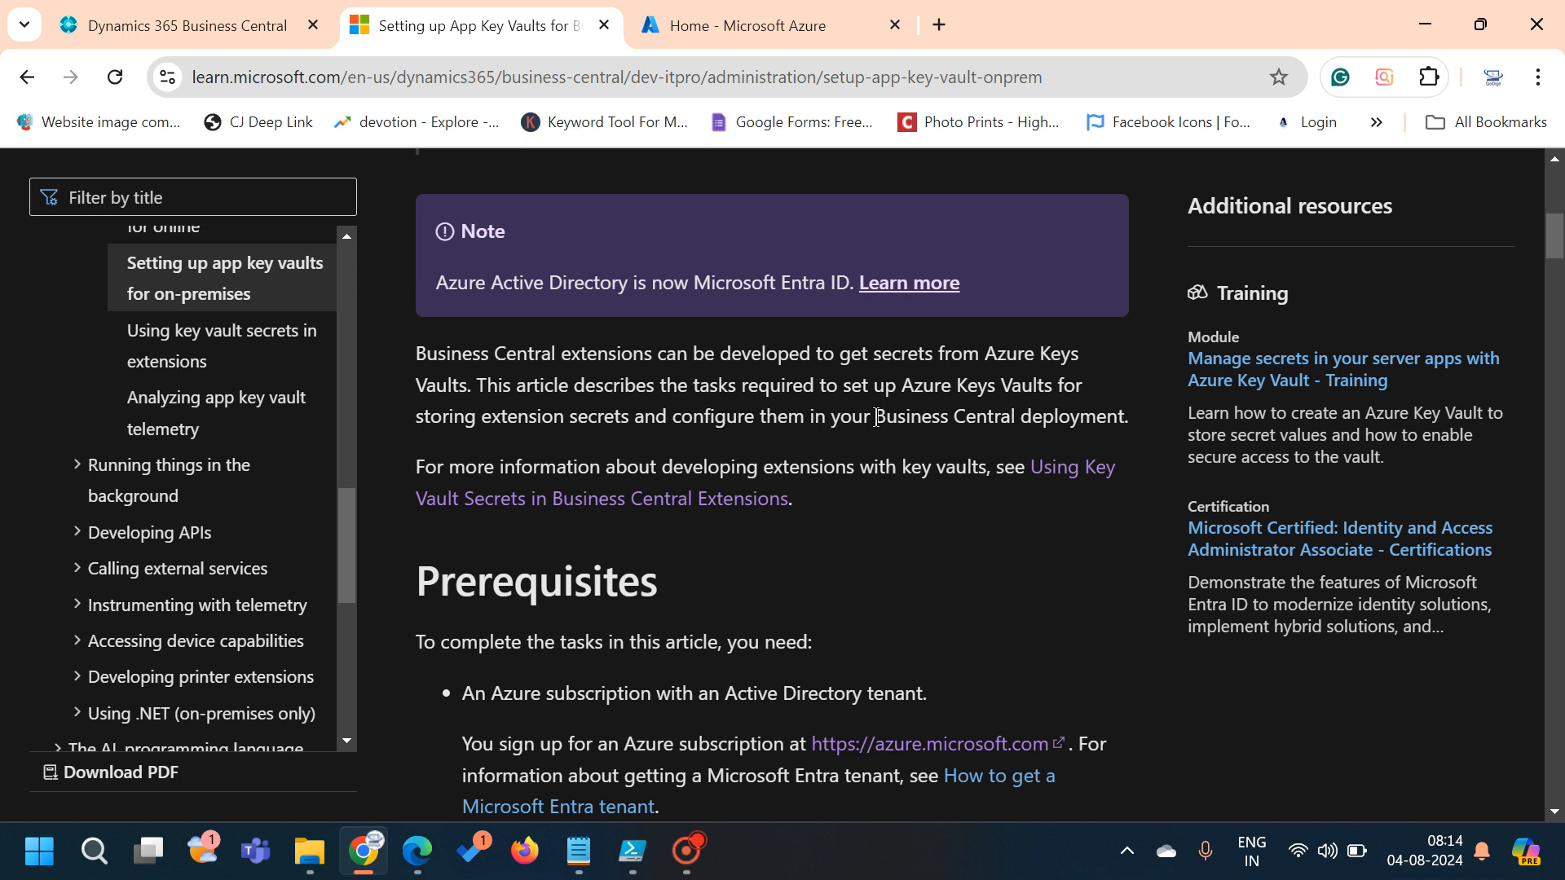
pyautogui.scroll(1, 876, 417)
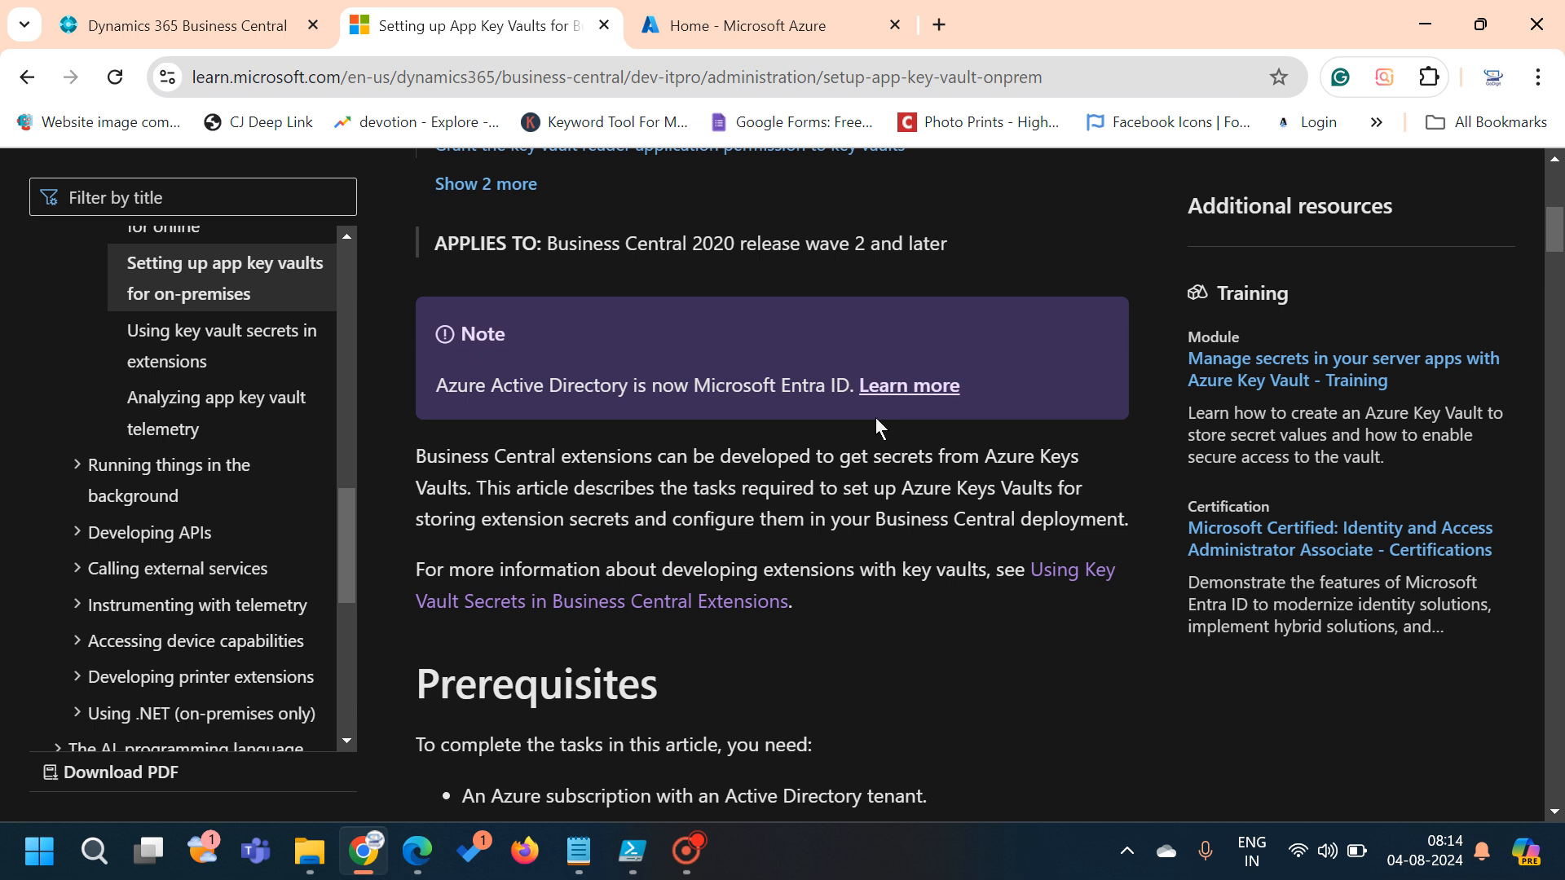
pyautogui.click(635, 854)
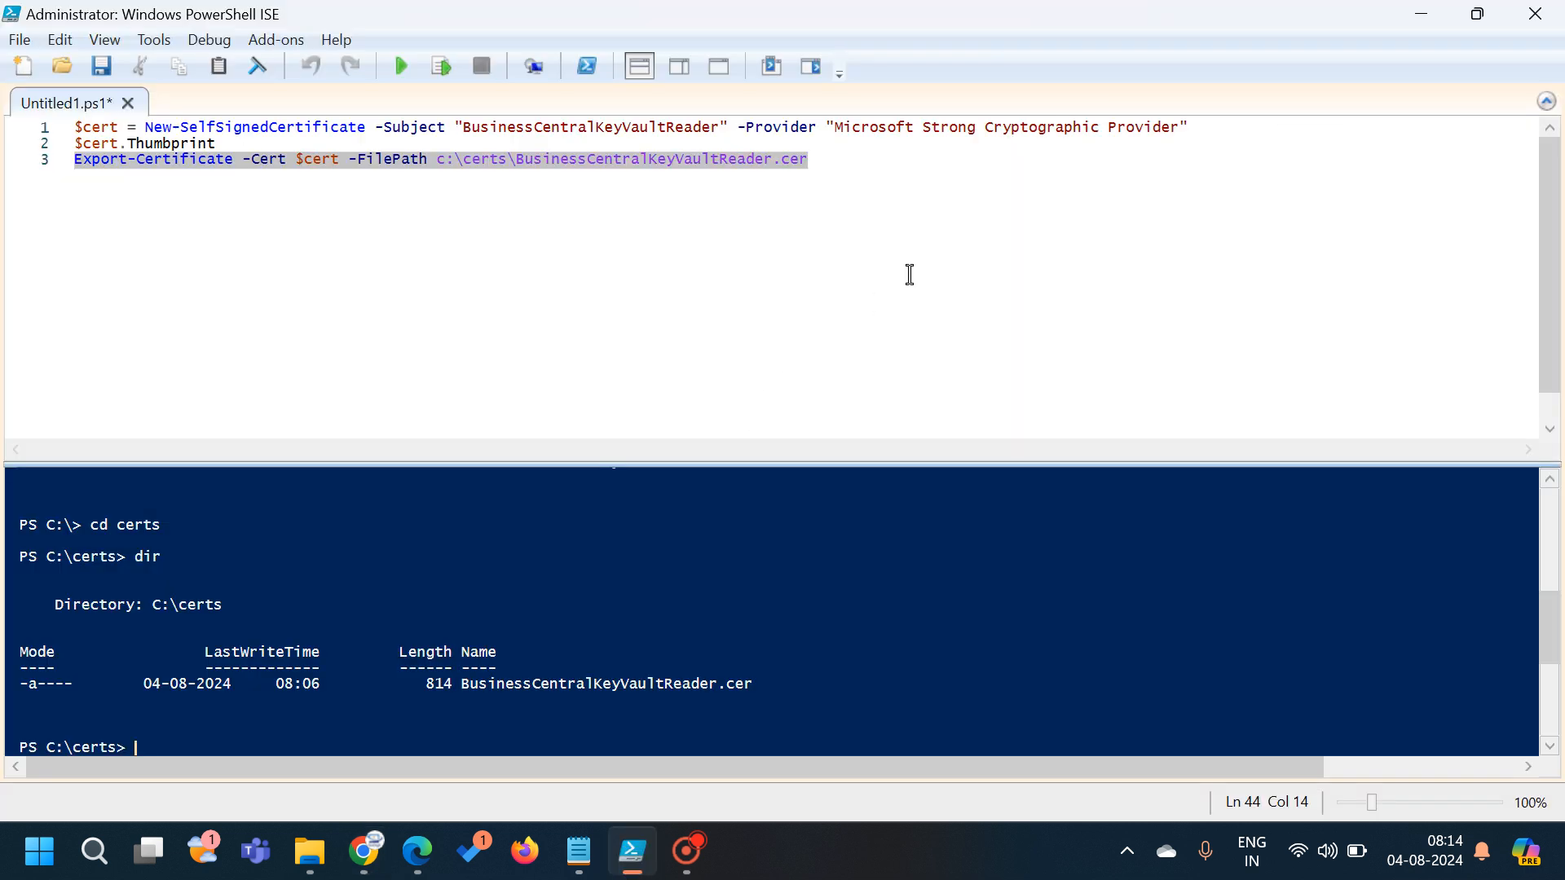
pyautogui.click(863, 163)
pyautogui.moveTo(863, 164); pyautogui.dragTo(463, 127)
pyautogui.keyDown('shift'); pyautogui.click(73, 128); pyautogui.keyUp('shift')
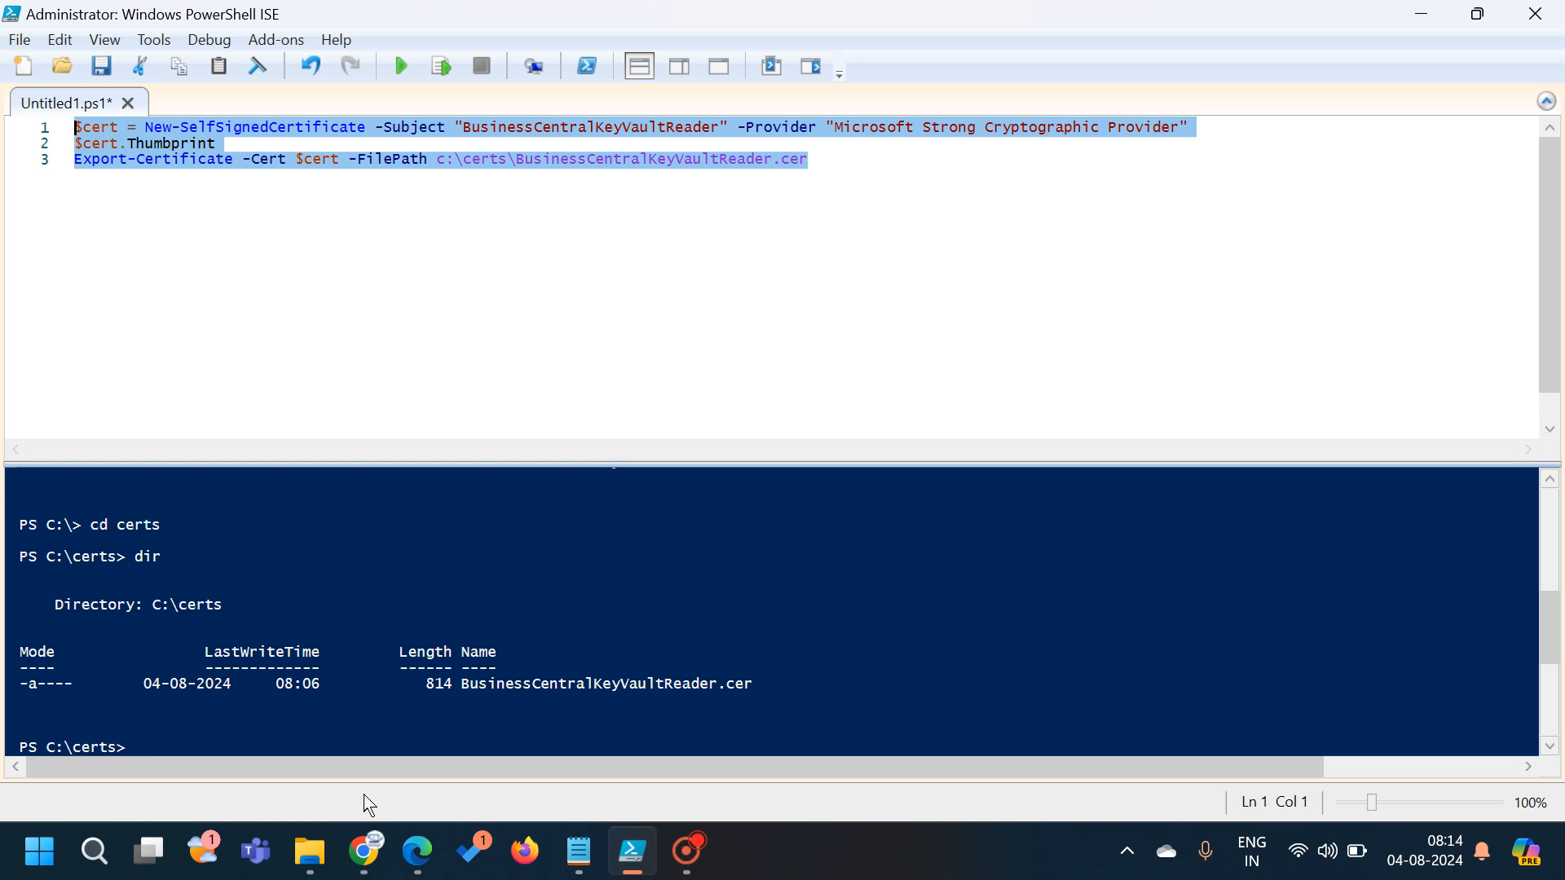
pyautogui.moveTo(368, 873)
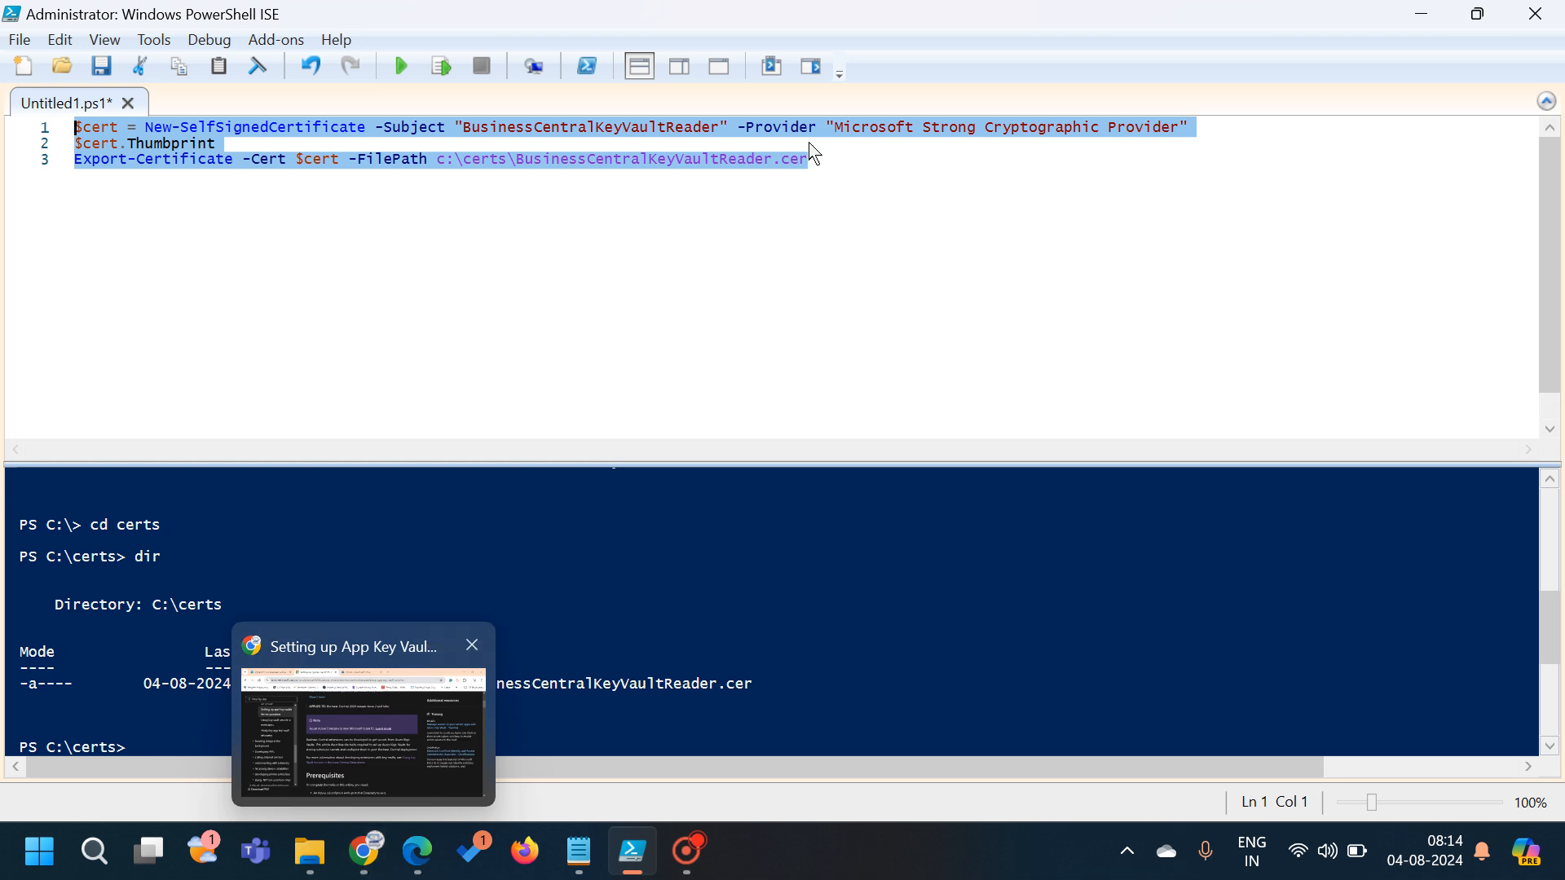
pyautogui.click(844, 178)
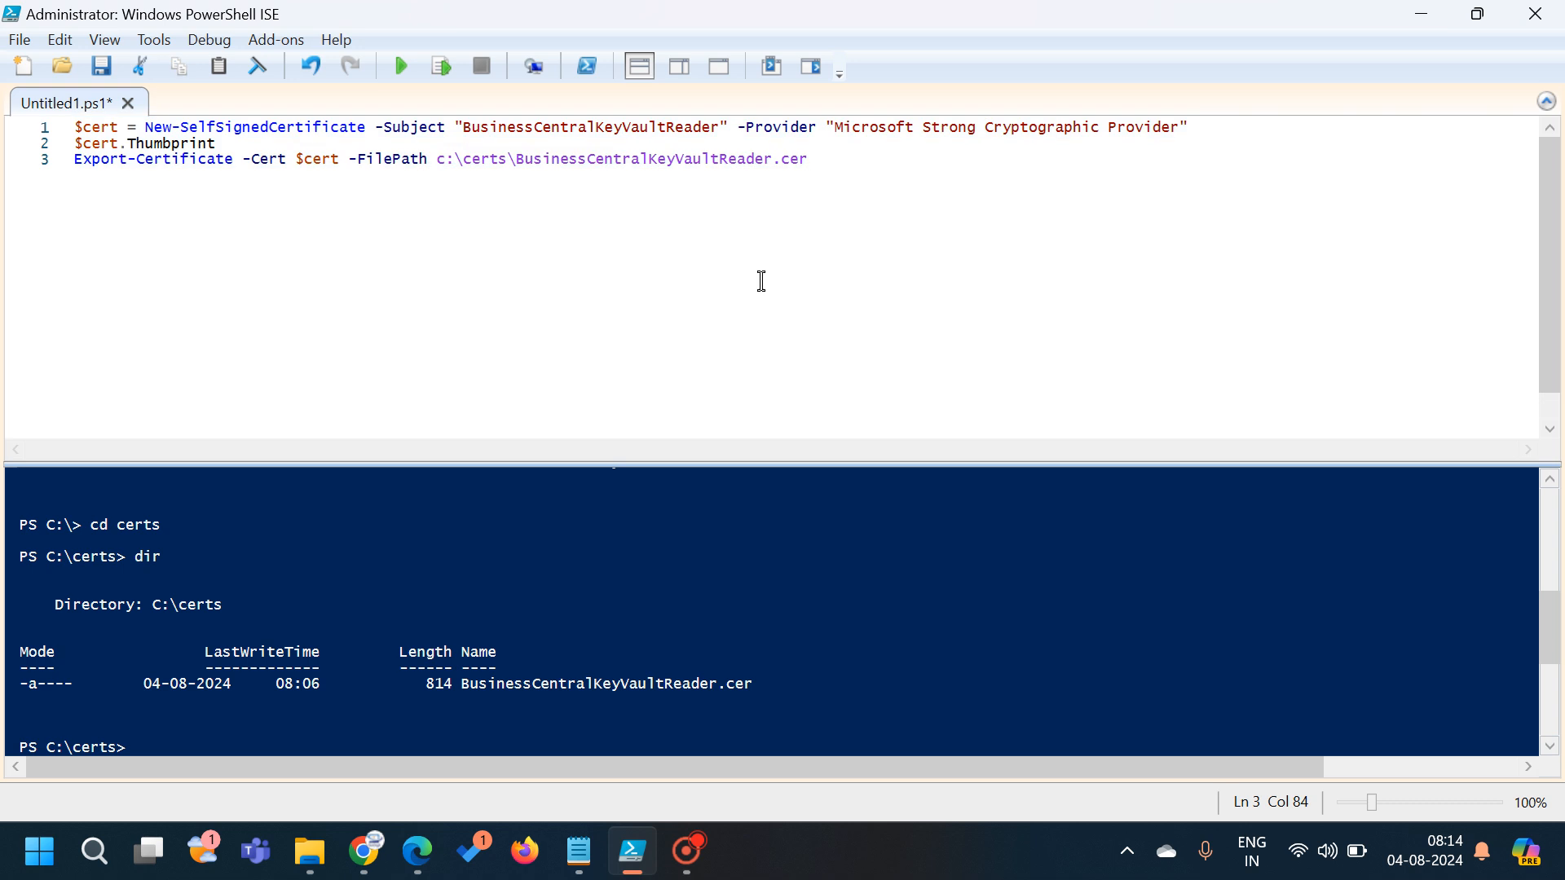
pyautogui.scroll(5, 385, 568)
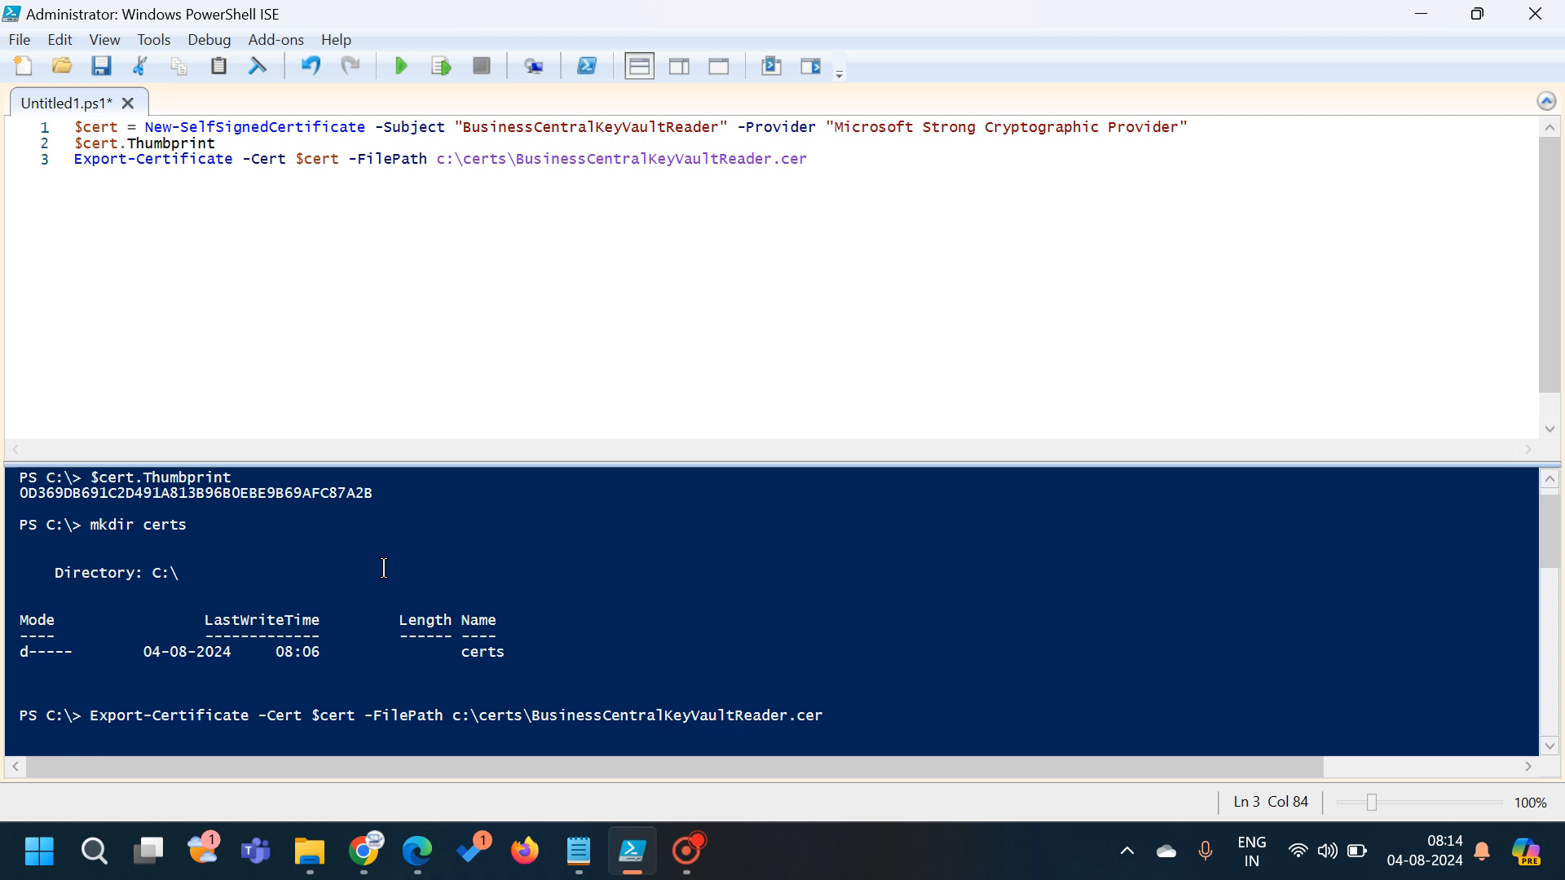
pyautogui.scroll(1, 385, 568)
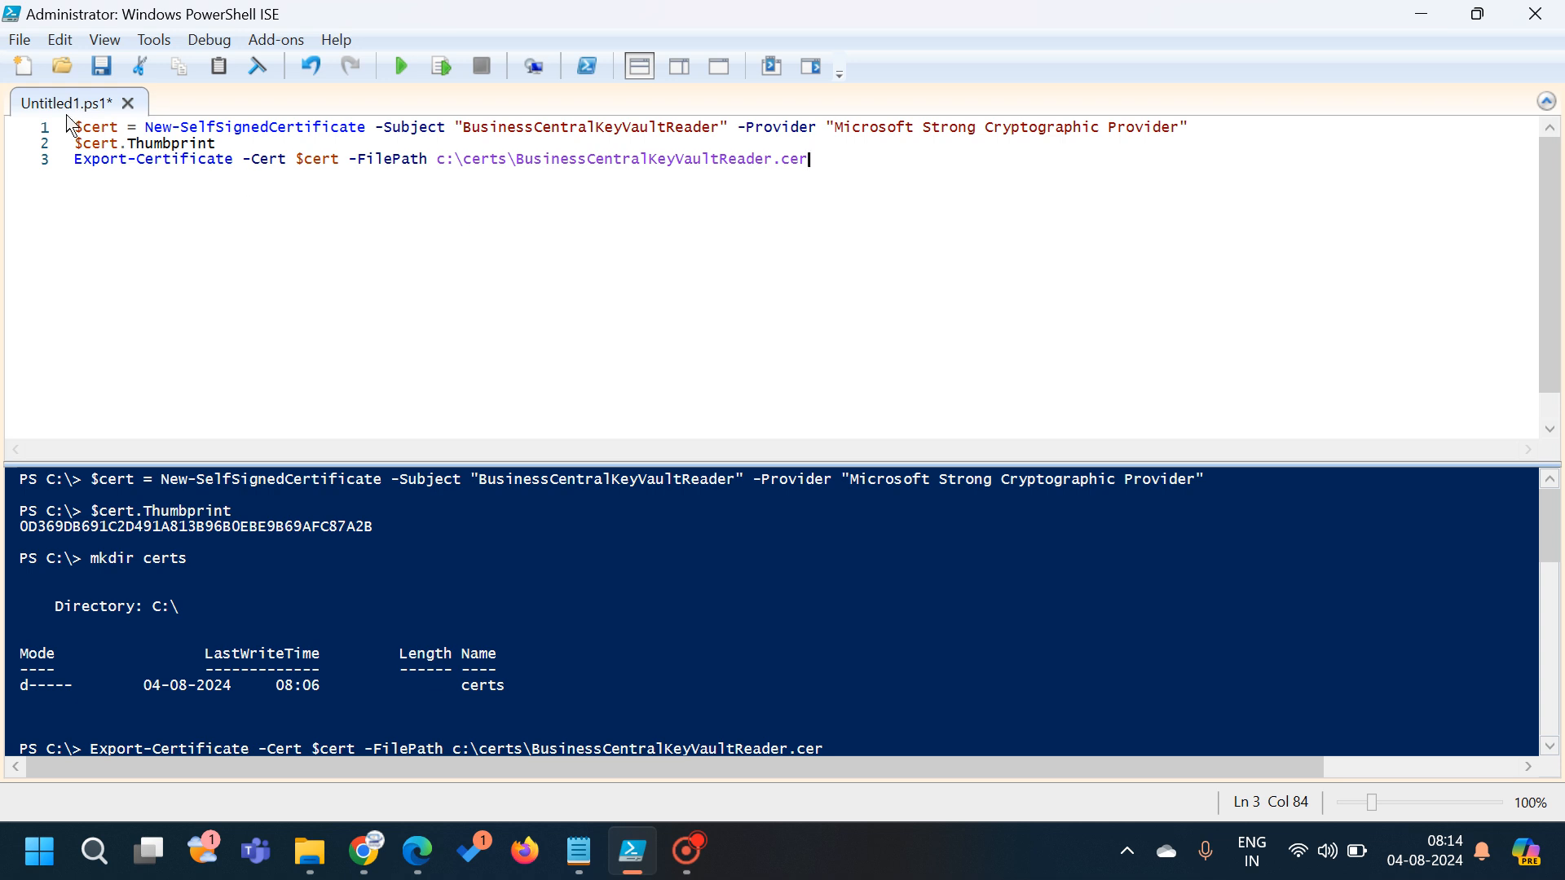
pyautogui.moveTo(74, 124); pyautogui.dragTo(119, 124)
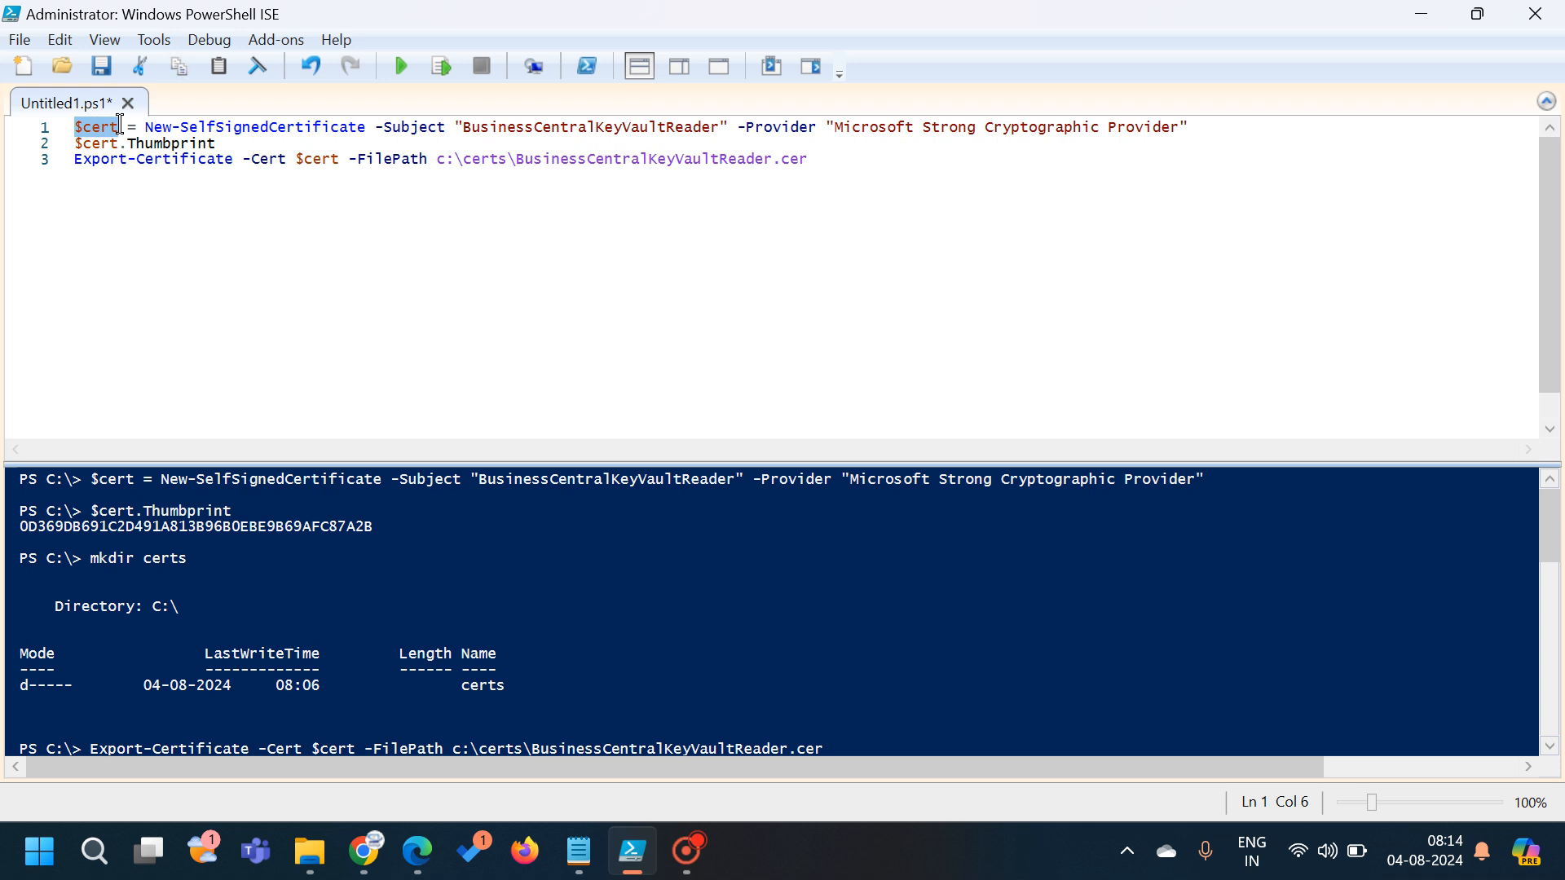
pyautogui.click(145, 129)
pyautogui.moveTo(145, 132); pyautogui.dragTo(449, 127)
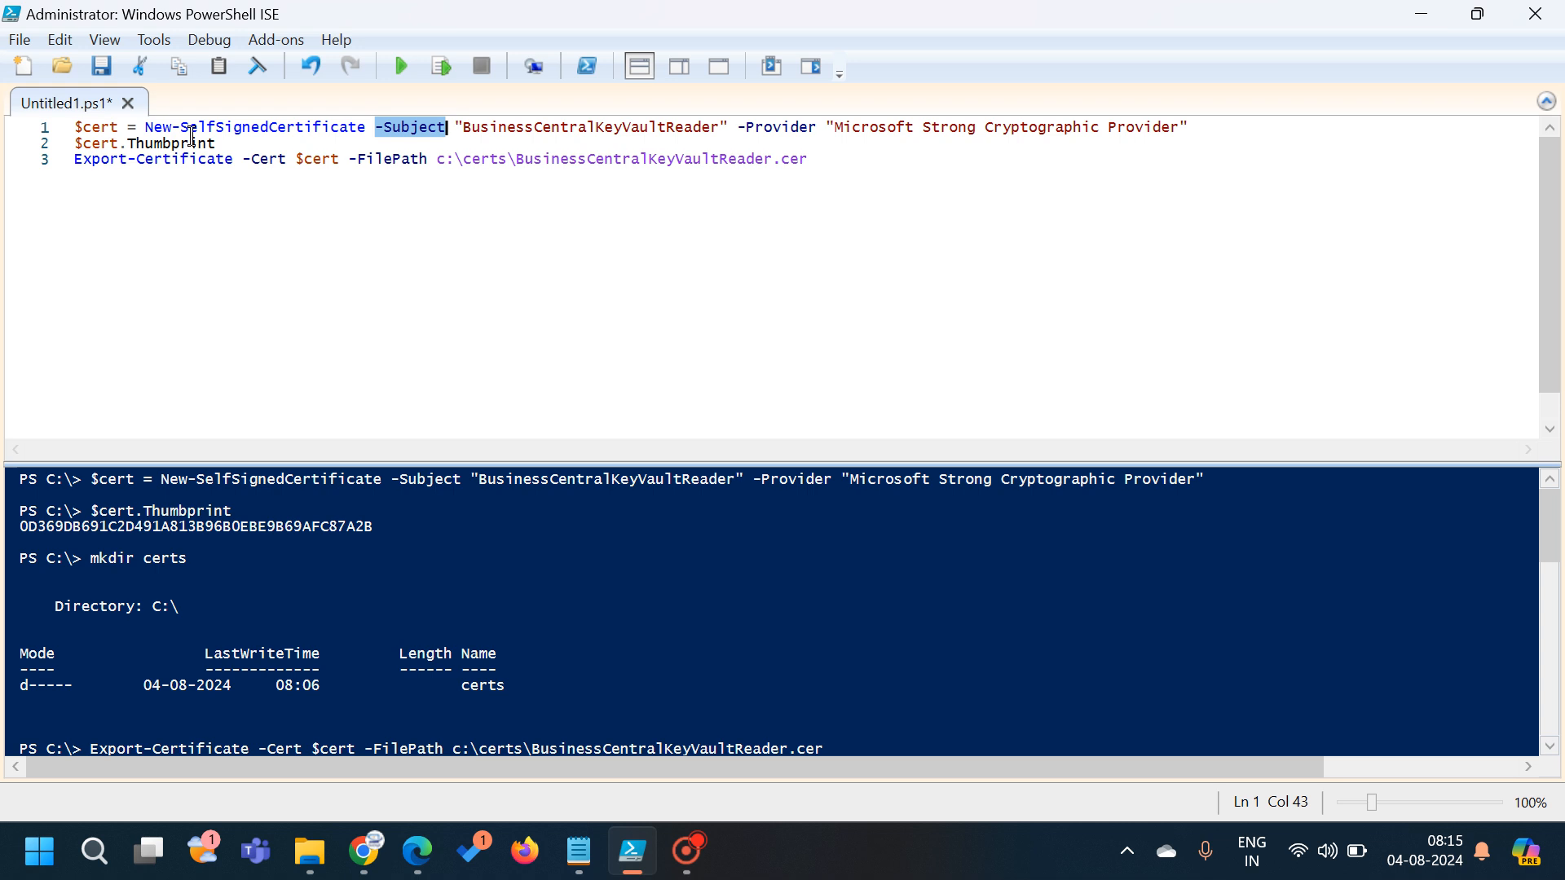
# Run only line 2 ($cert.Thumbprint) to print the certificate thumbprint, then highlight line 3's export path
pyautogui.click(231, 142)
pyautogui.moveTo(231, 142); pyautogui.dragTo(65, 143)
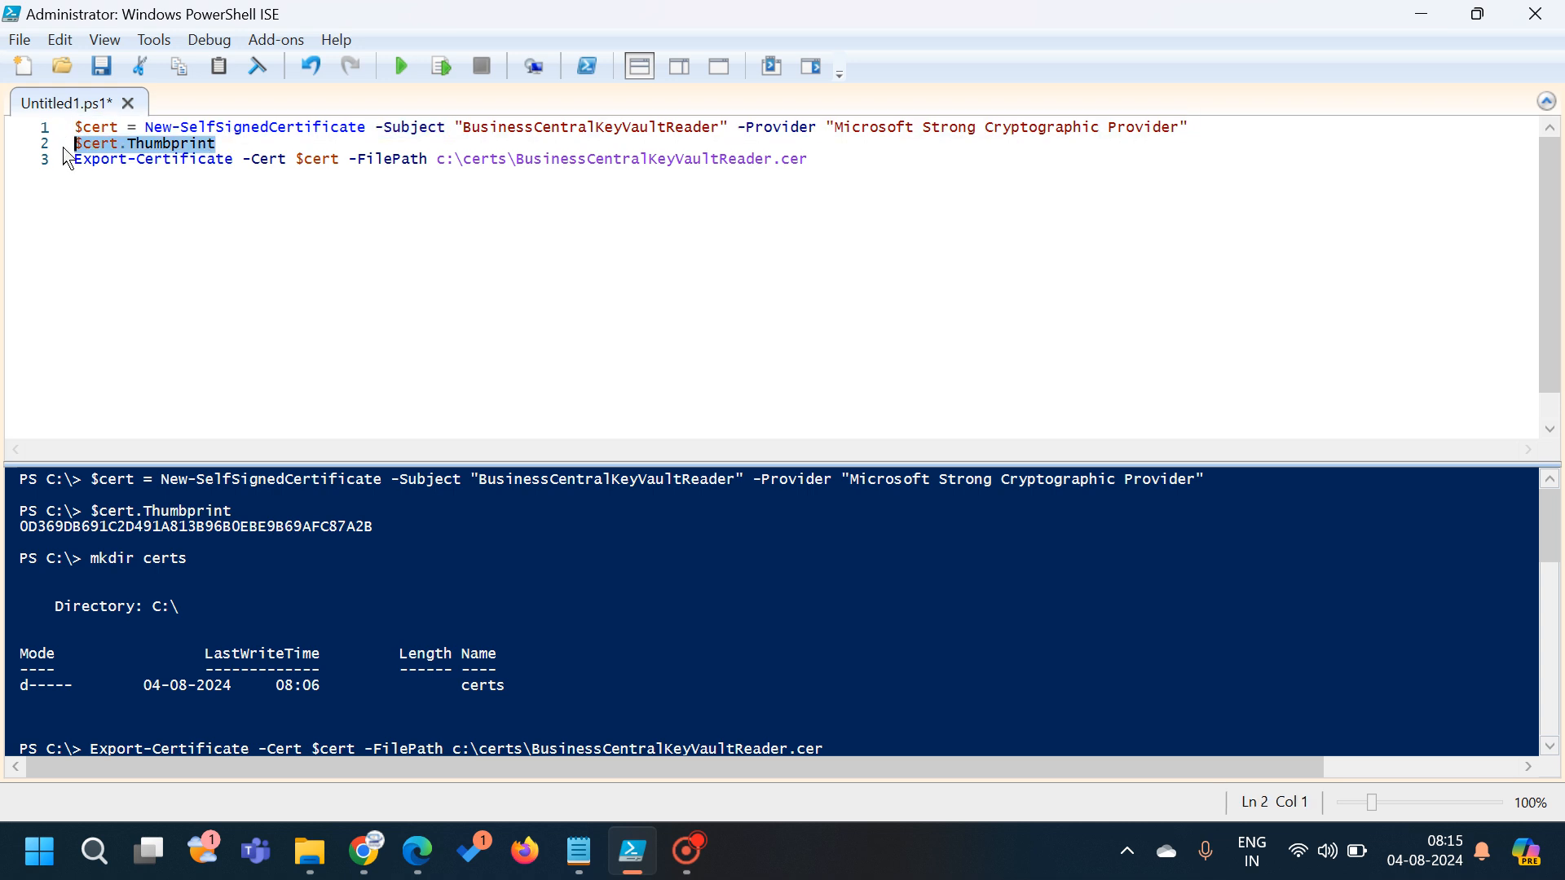
pyautogui.click(441, 68)
pyautogui.scroll(-1, 419, 402)
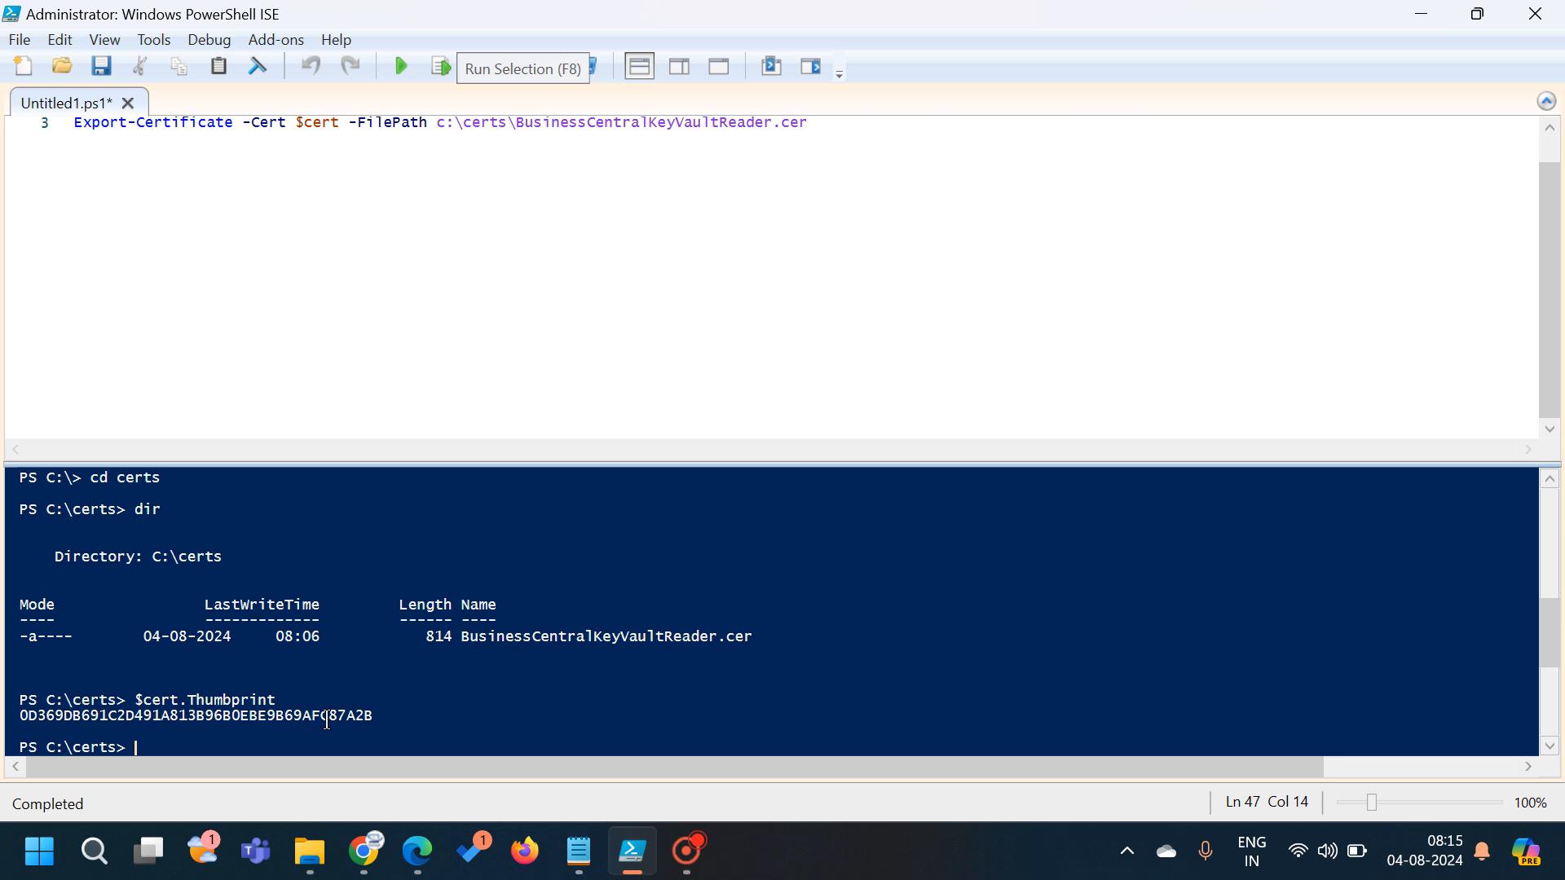
pyautogui.scroll(1, 591, 415)
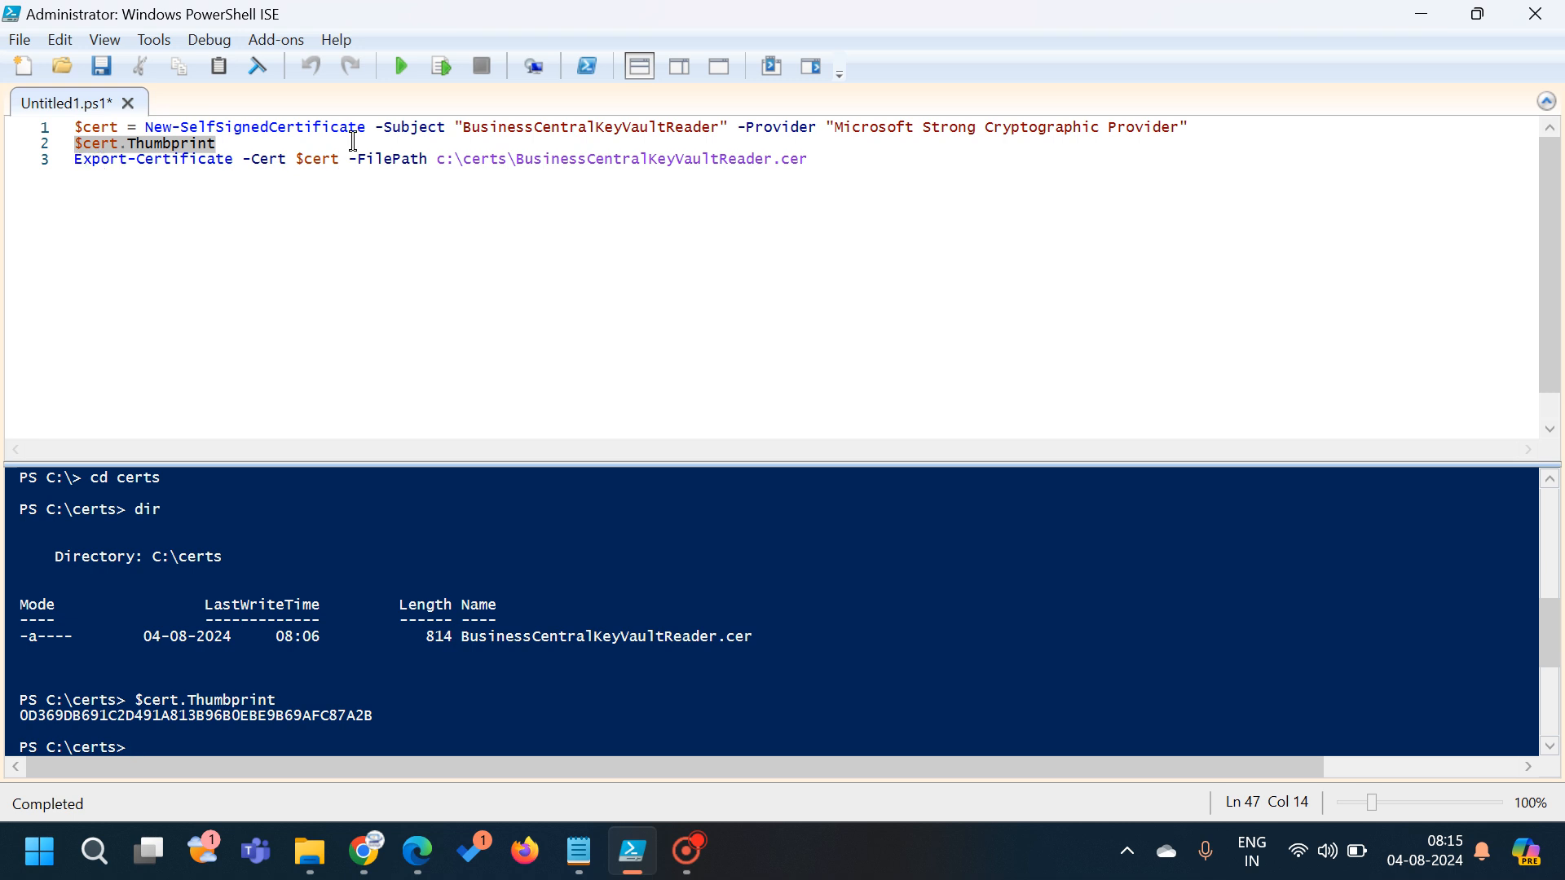
pyautogui.moveTo(349, 160); pyautogui.dragTo(691, 163)
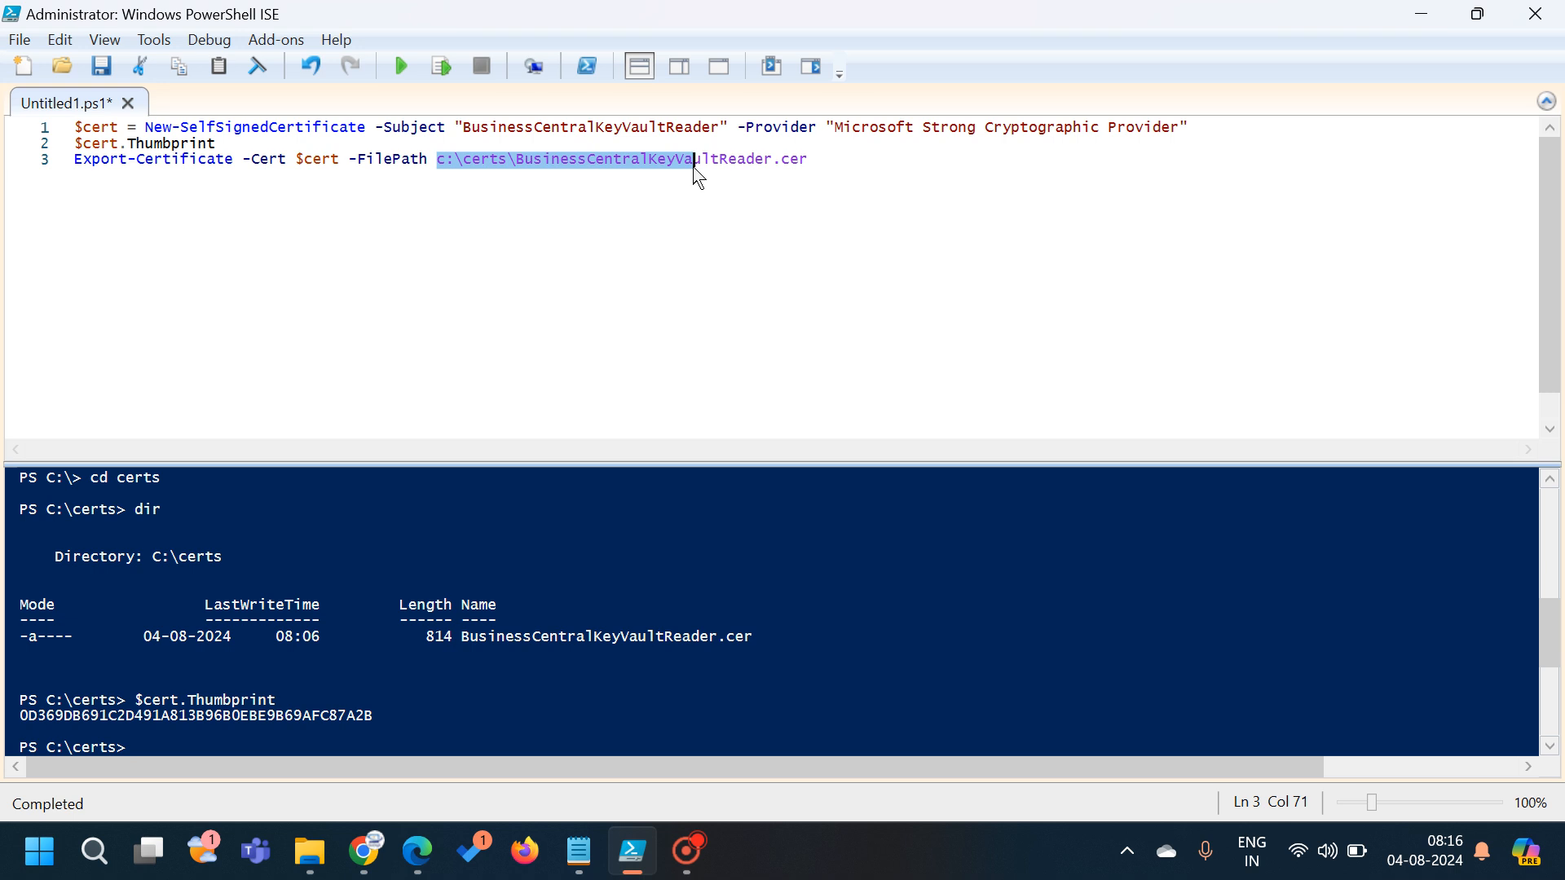
# Confirm BusinessCentralKeyVaultReader.cer is in C:\certs, then go back to the key vault article in Chrome
pyautogui.click(310, 851)
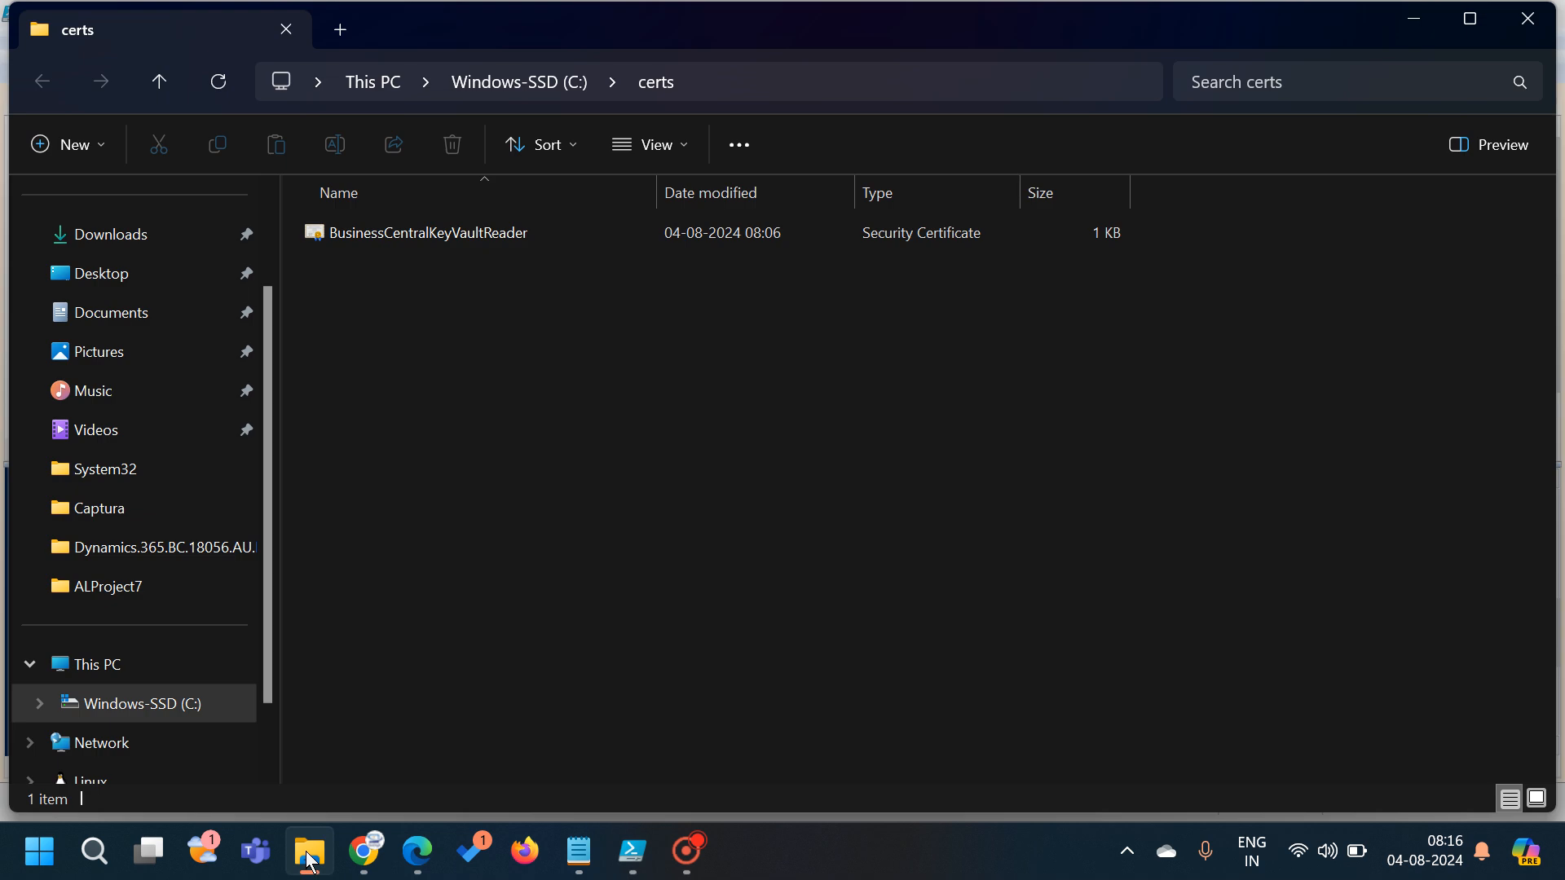
pyautogui.click(492, 238)
pyautogui.click(373, 856)
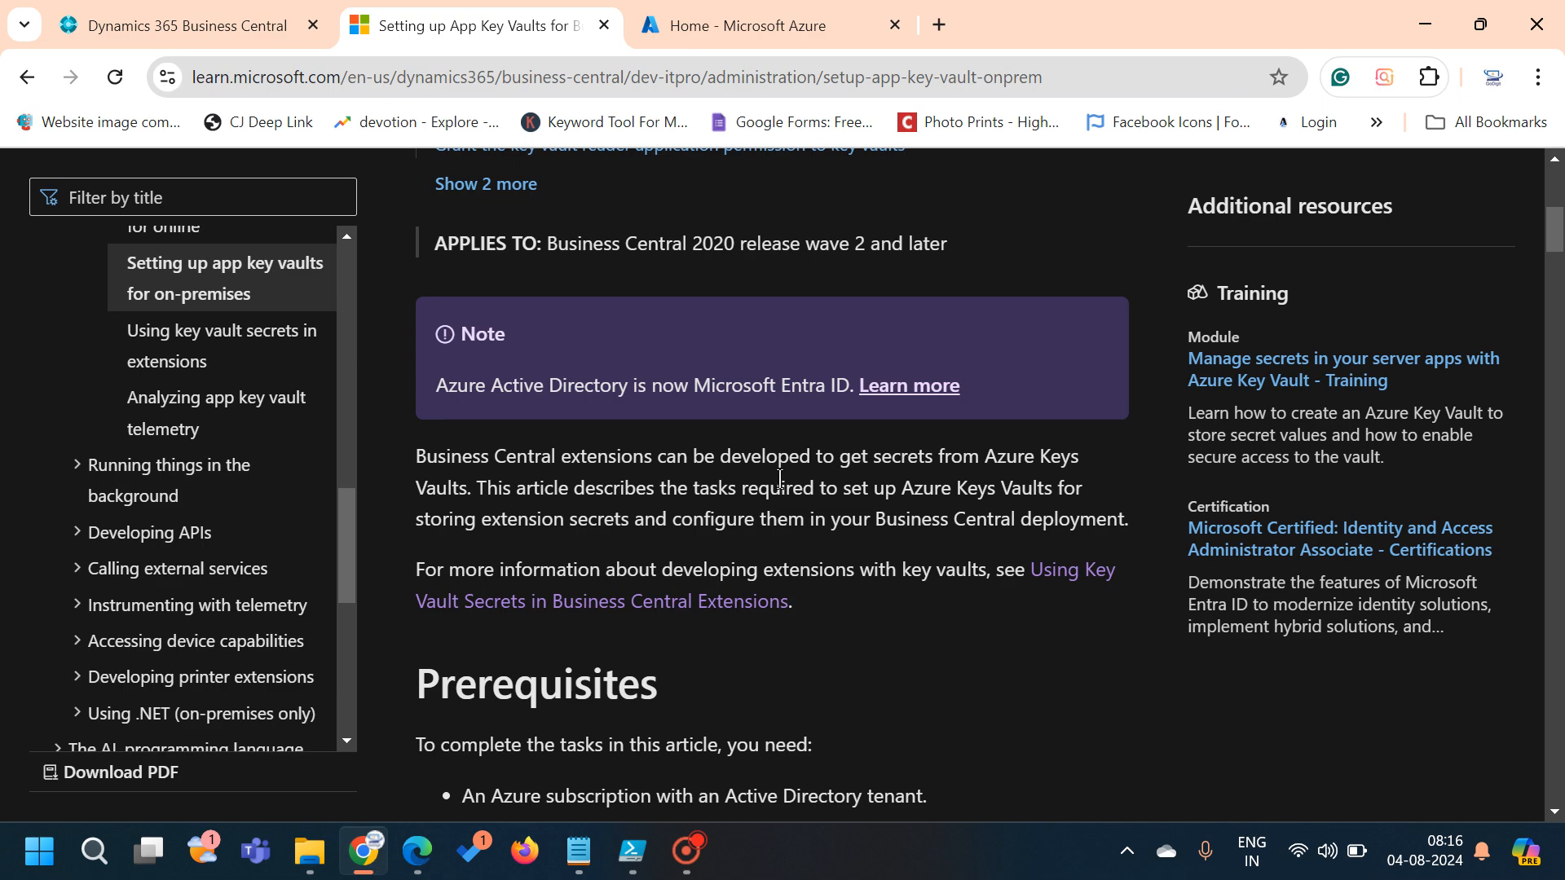
# Search the Azure portal for 'key vau', open Key vaults and start the Create a key vault form
pyautogui.click(751, 33)
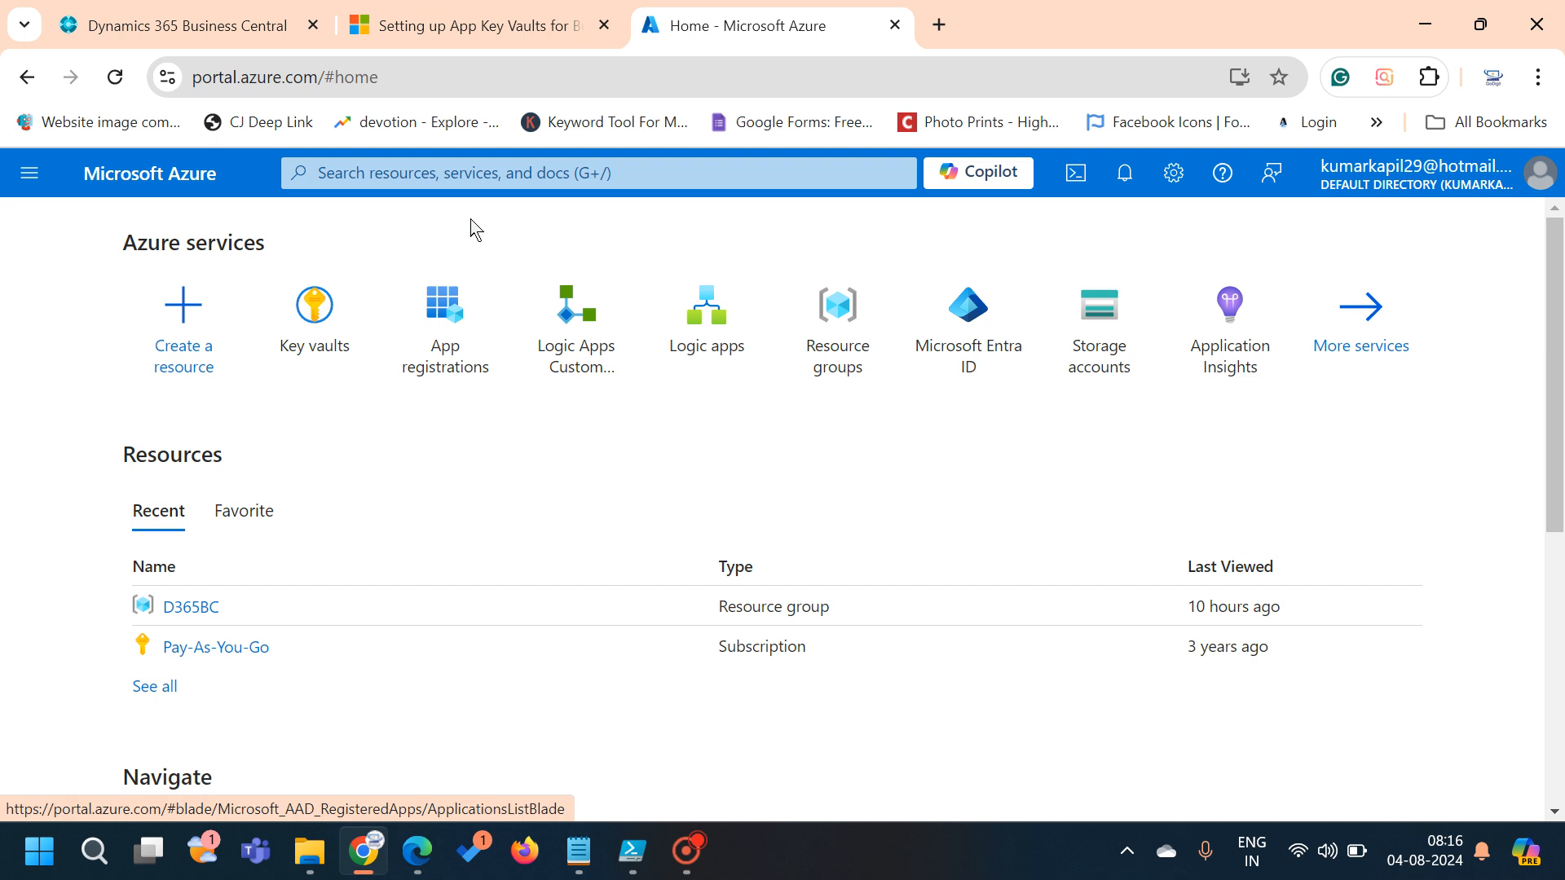
pyautogui.click(491, 168)
pyautogui.write('key vau')
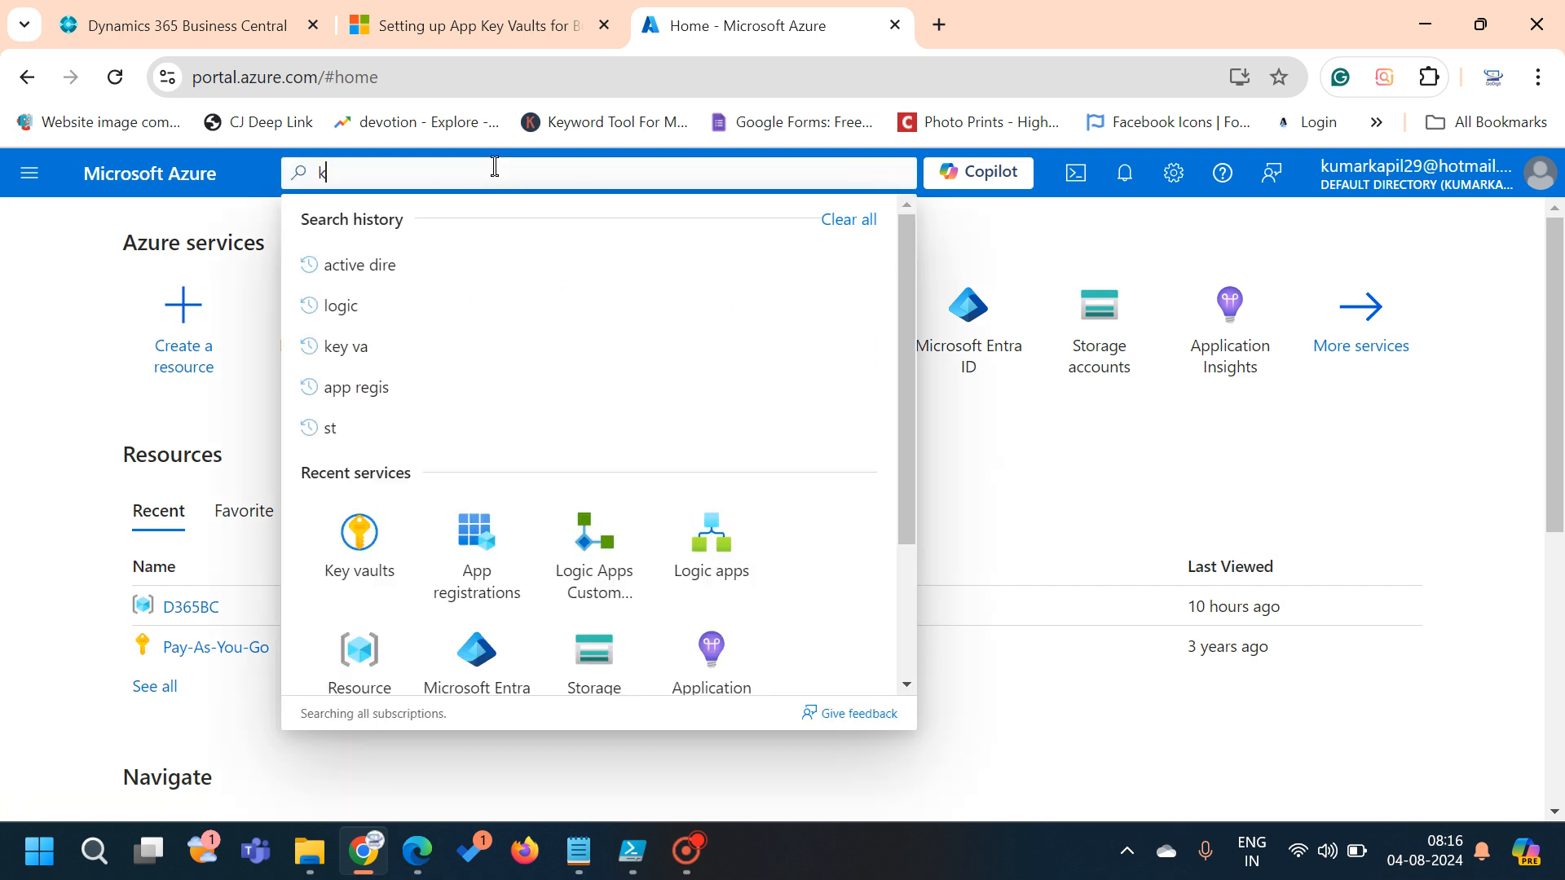
pyautogui.press('Down')
pyautogui.press('Down')
pyautogui.press('Up')
pyautogui.press('Return')
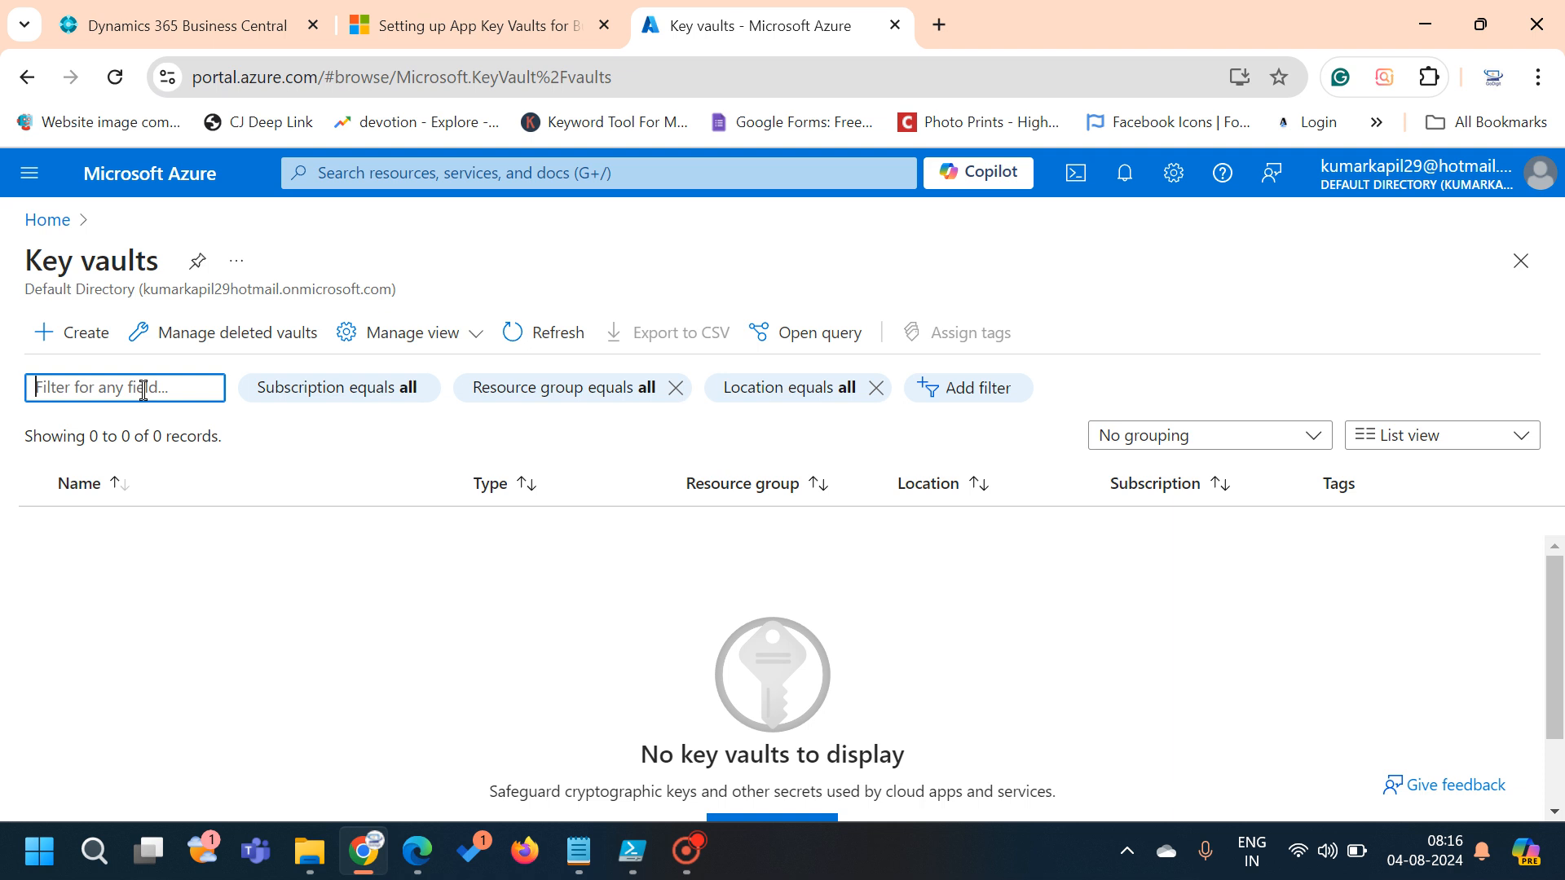
pyautogui.click(87, 333)
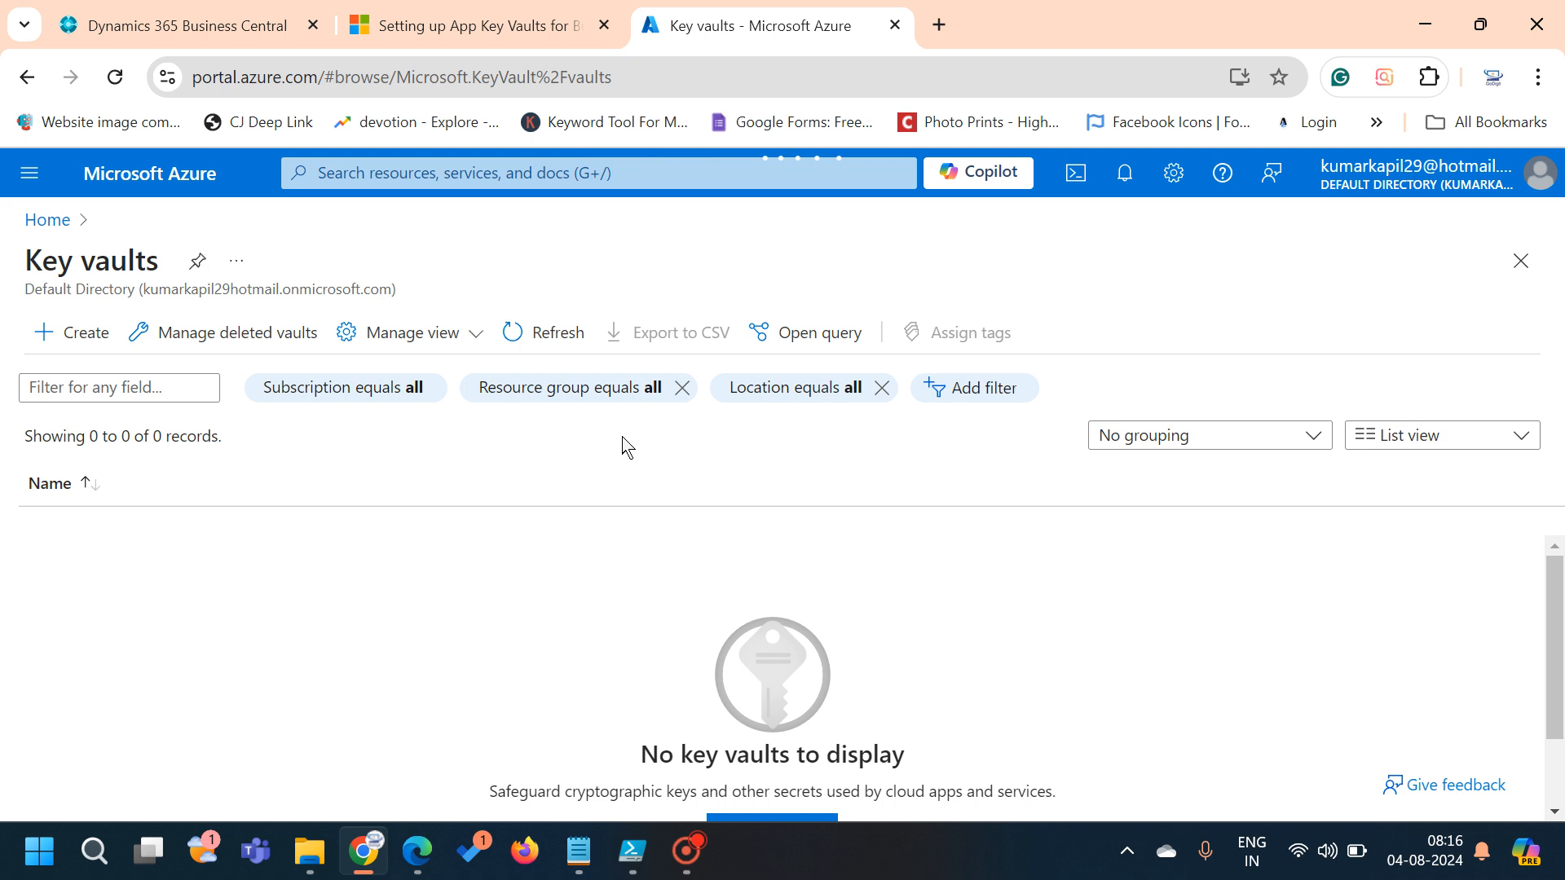
pyautogui.scroll(-4, 623, 436)
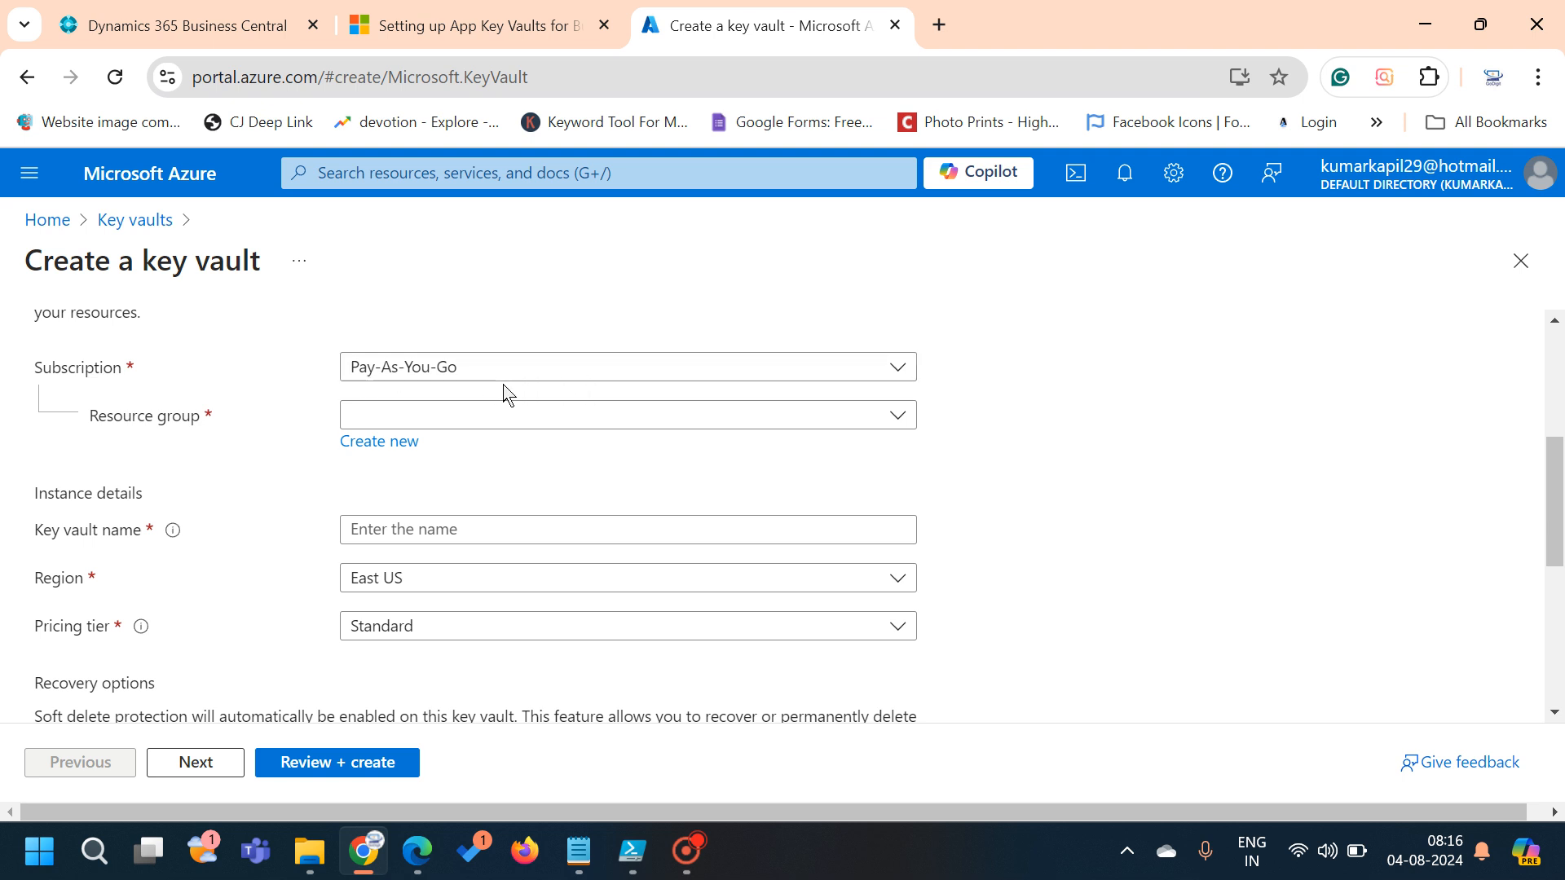
# Pick resource group D365BC and rename the too-long vault name to D365BCkeyVaultreader
pyautogui.click(453, 416)
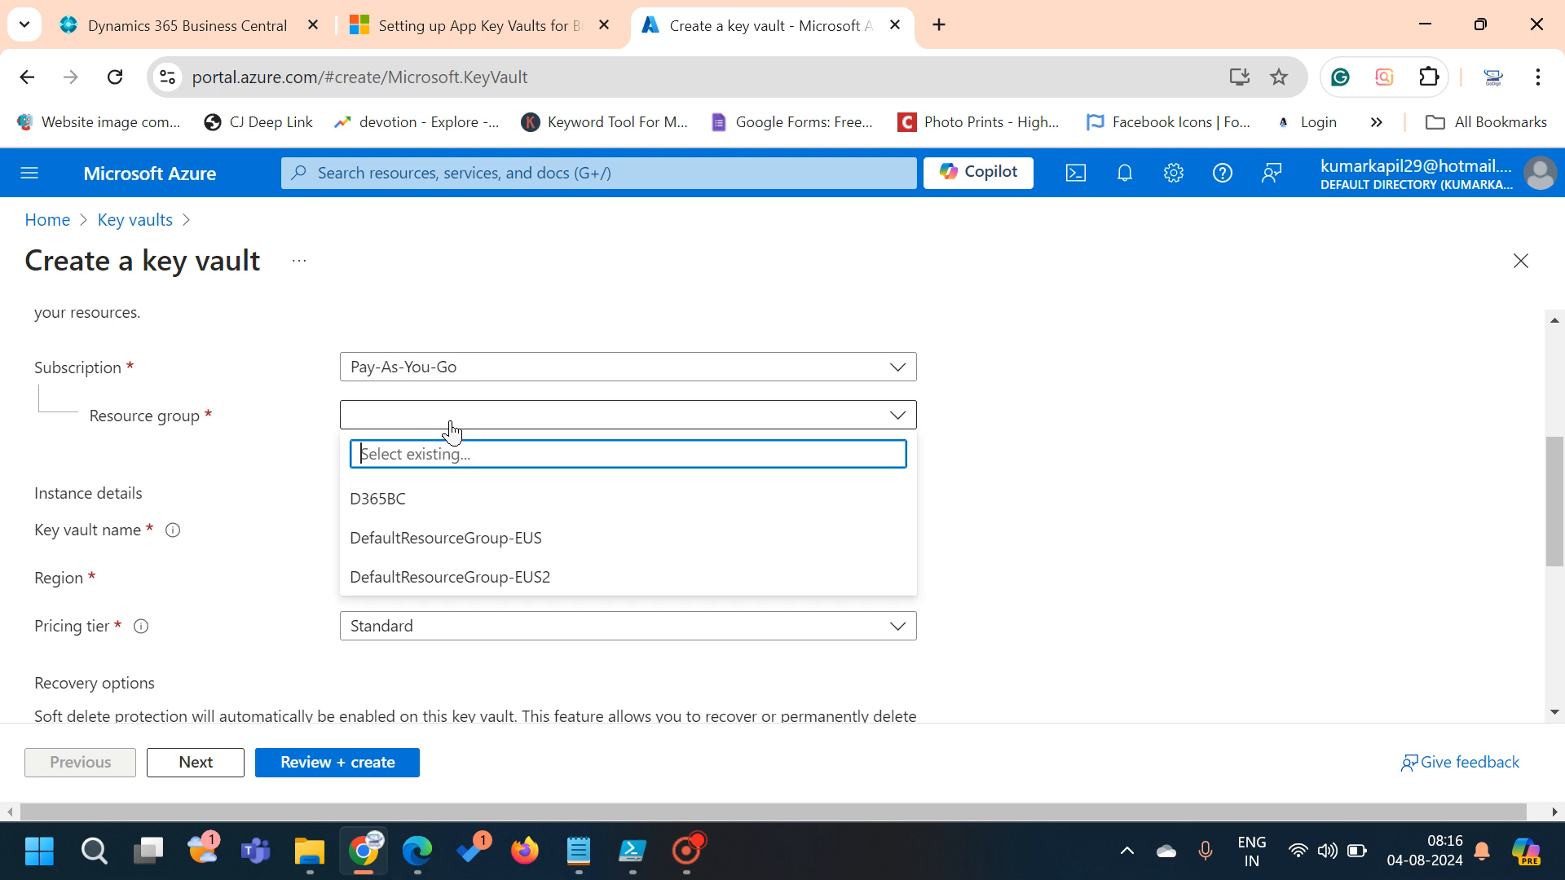
pyautogui.click(421, 499)
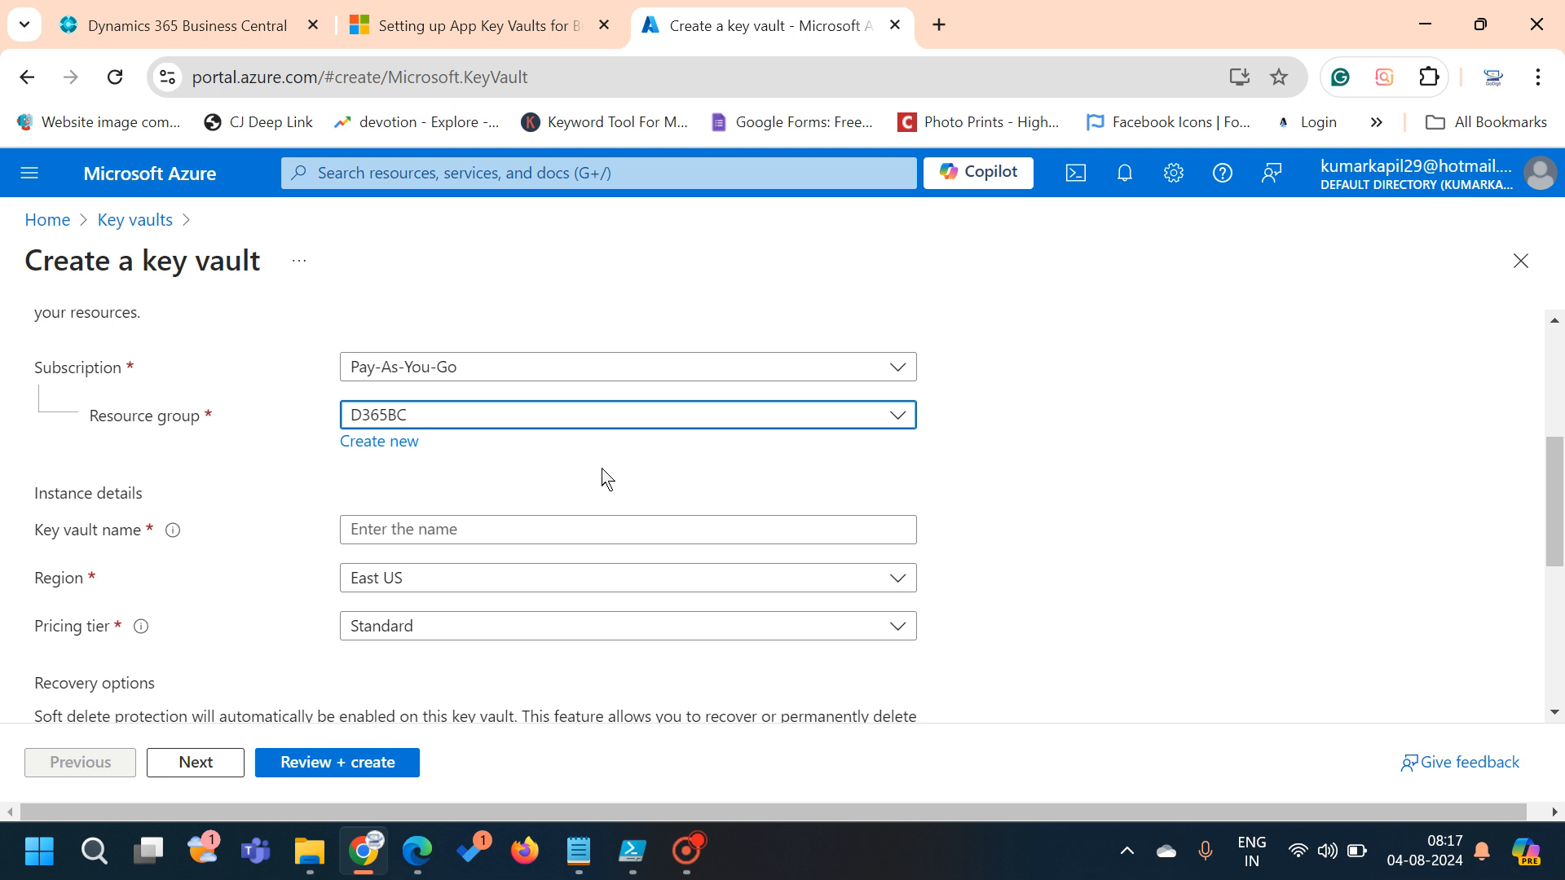
pyautogui.scroll(-2, 603, 478)
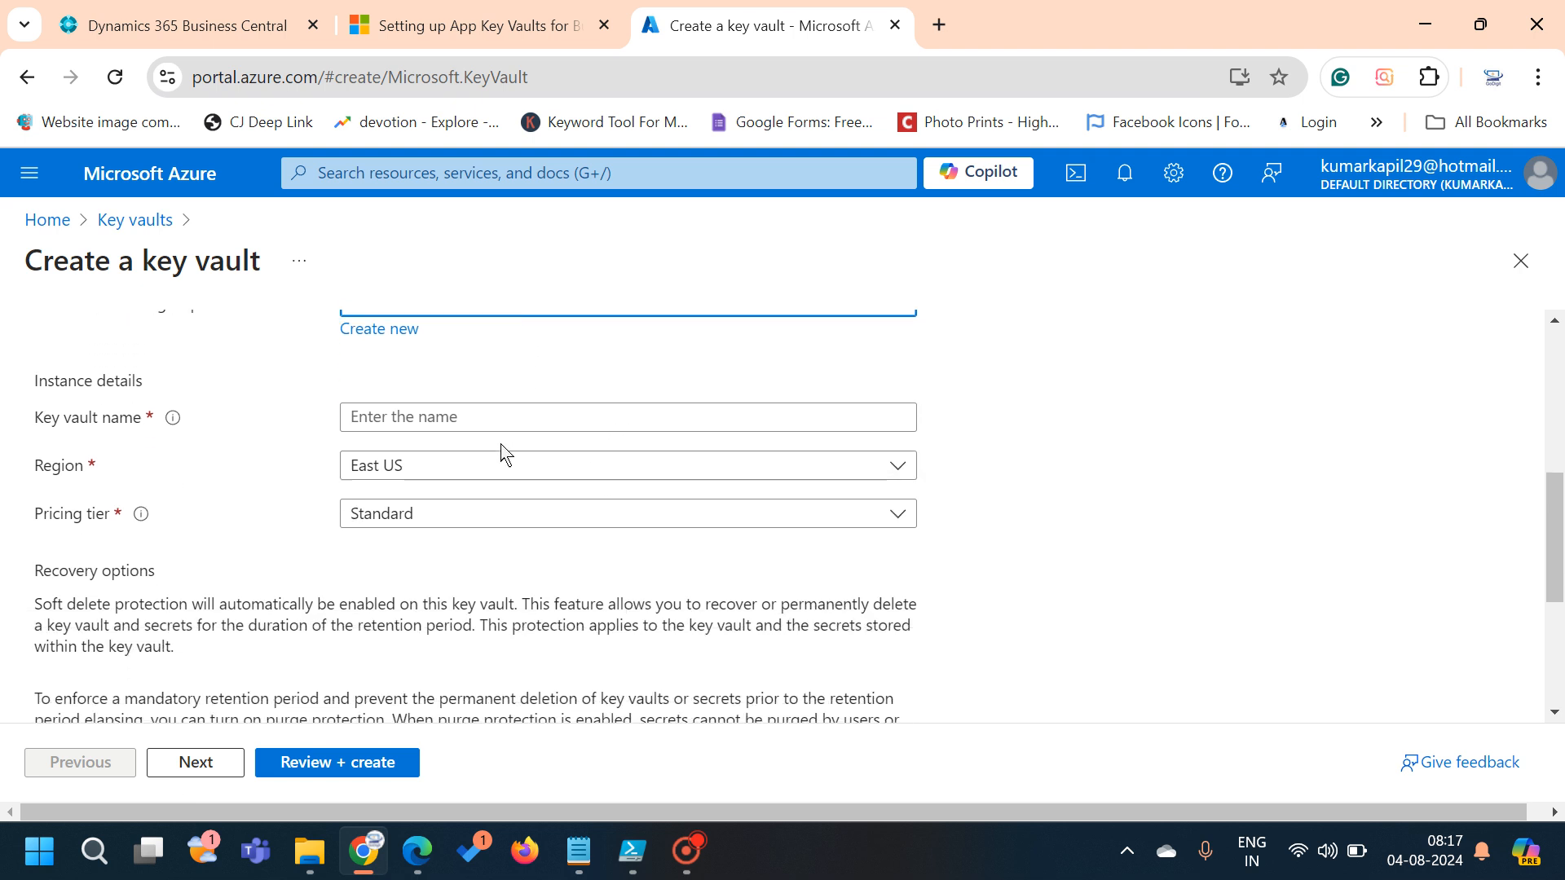
pyautogui.click(475, 408)
pyautogui.write('D')
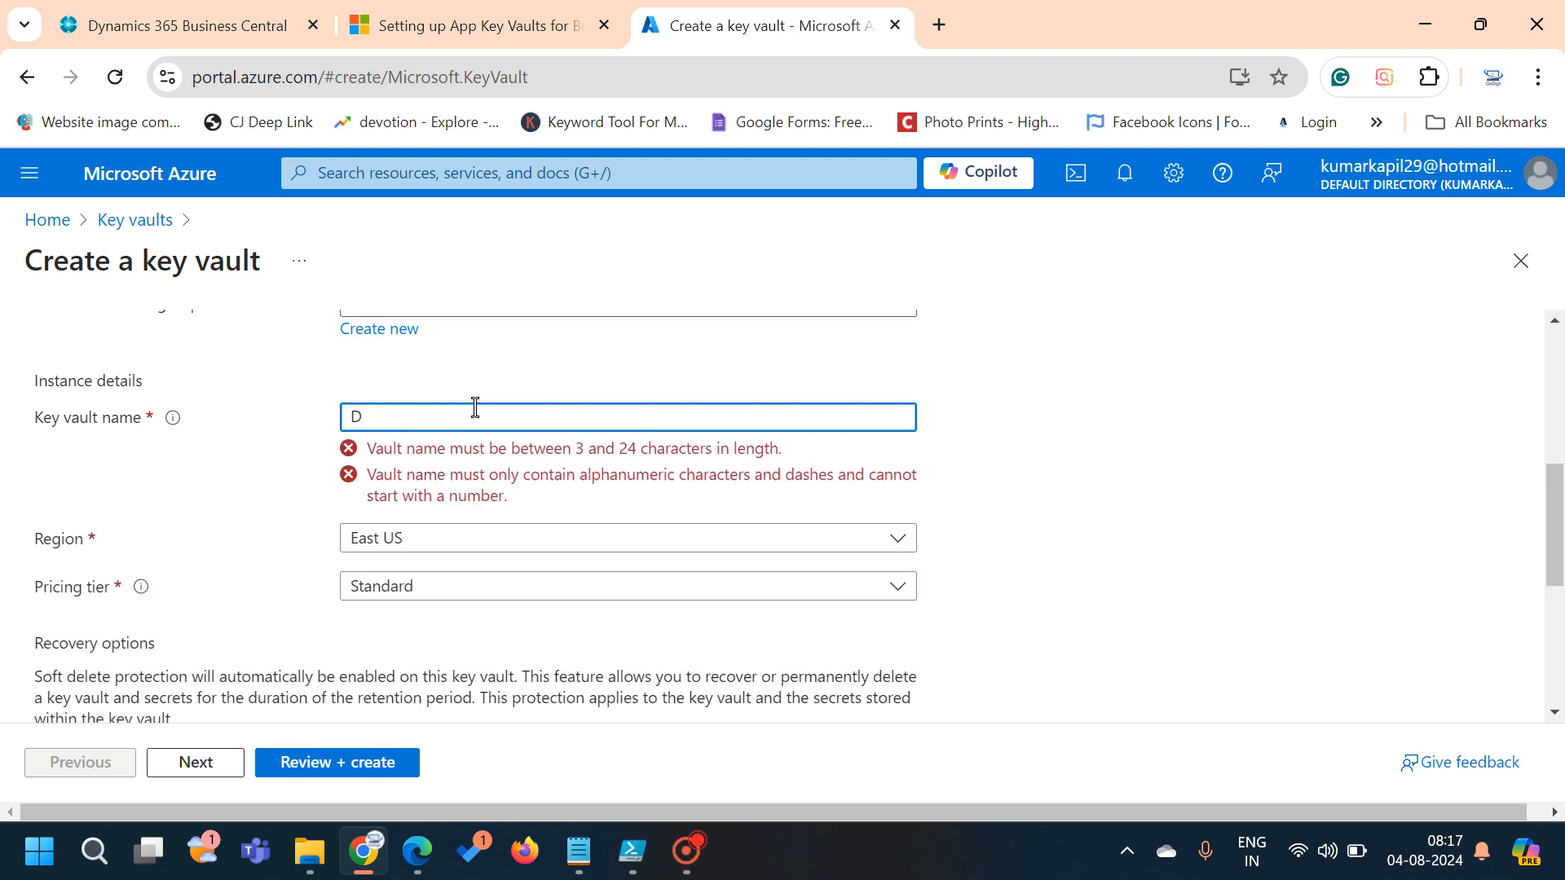
pyautogui.write('365B')
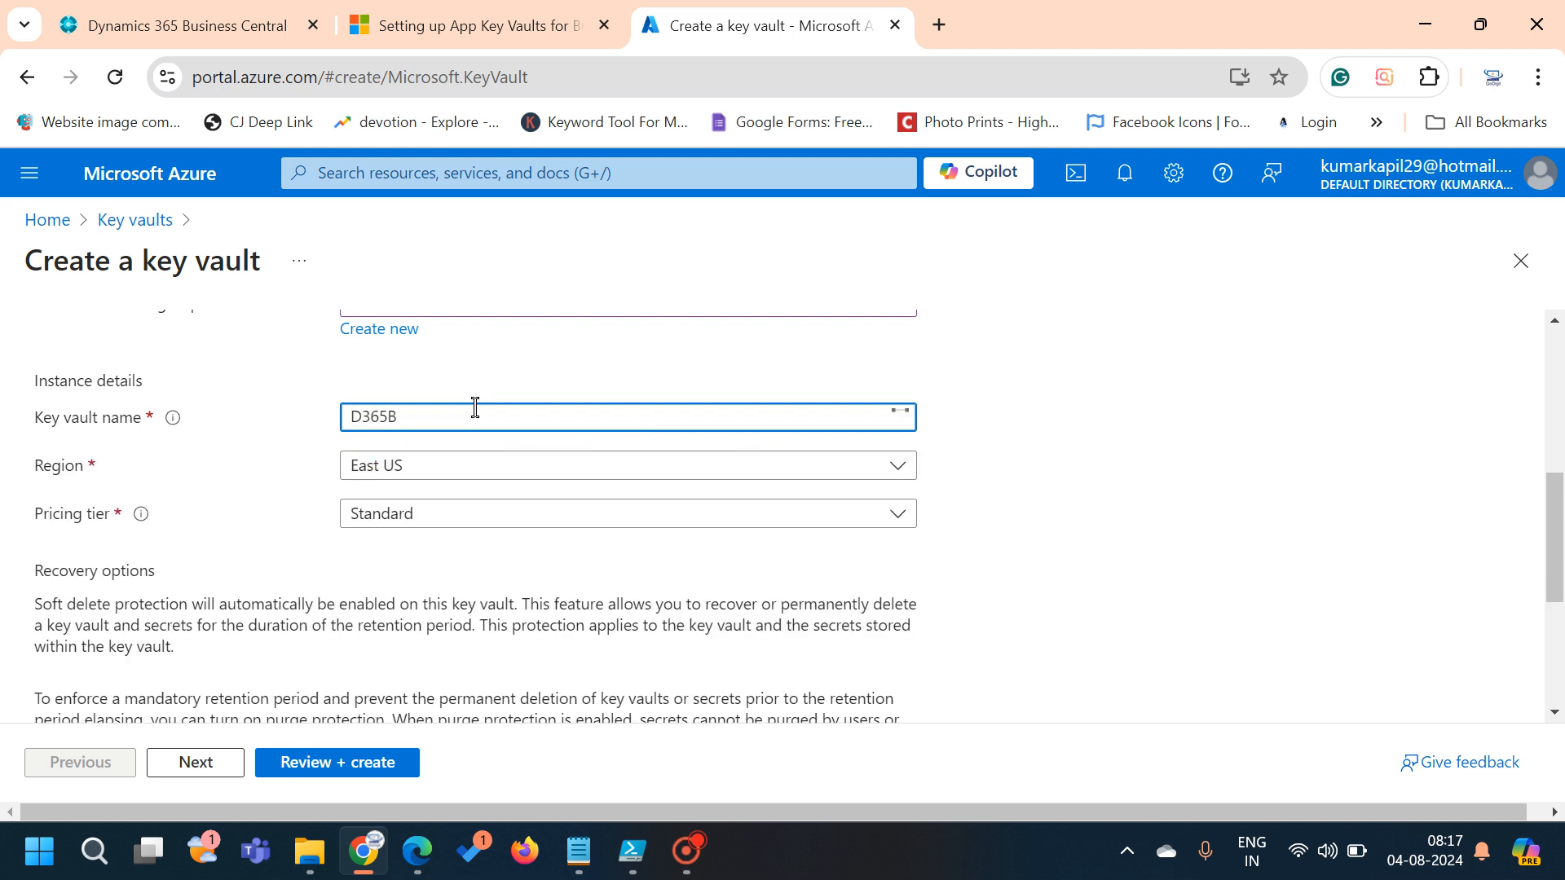
pyautogui.write('usinesscentralkeyVault')
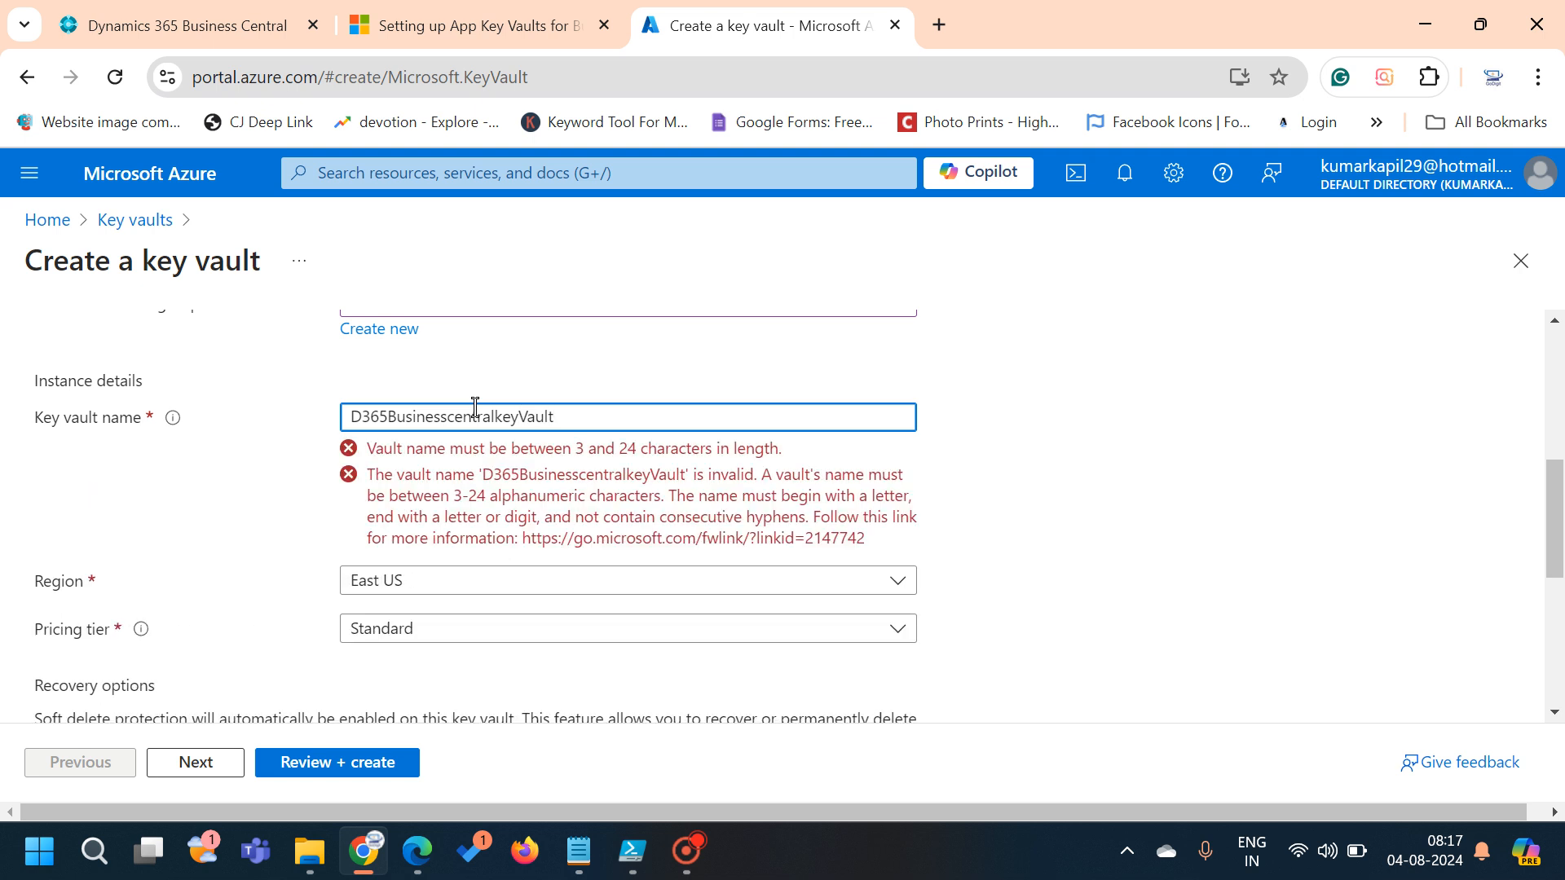
pyautogui.press('BackSpace')
pyautogui.press('BackSpace')
pyautogui.press('BackSpace')
pyautogui.press('BackSpace')
pyautogui.press('BackSpace')
pyautogui.press('BackSpace')
pyautogui.press('BackSpace')
pyautogui.press('BackSpace')
pyautogui.press('BackSpace')
pyautogui.press('BackSpace')
pyautogui.press('BackSpace')
pyautogui.press('BackSpace')
pyautogui.press('BackSpace')
pyautogui.press('BackSpace')
pyautogui.press('BackSpace')
pyautogui.press('BackSpace')
pyautogui.press('BackSpace')
pyautogui.press('BackSpace')
pyautogui.press('BackSpace')
pyautogui.press('BackSpace')
pyautogui.press('BackSpace')
pyautogui.press('BackSpace')
pyautogui.write('CkeyVaultreader')
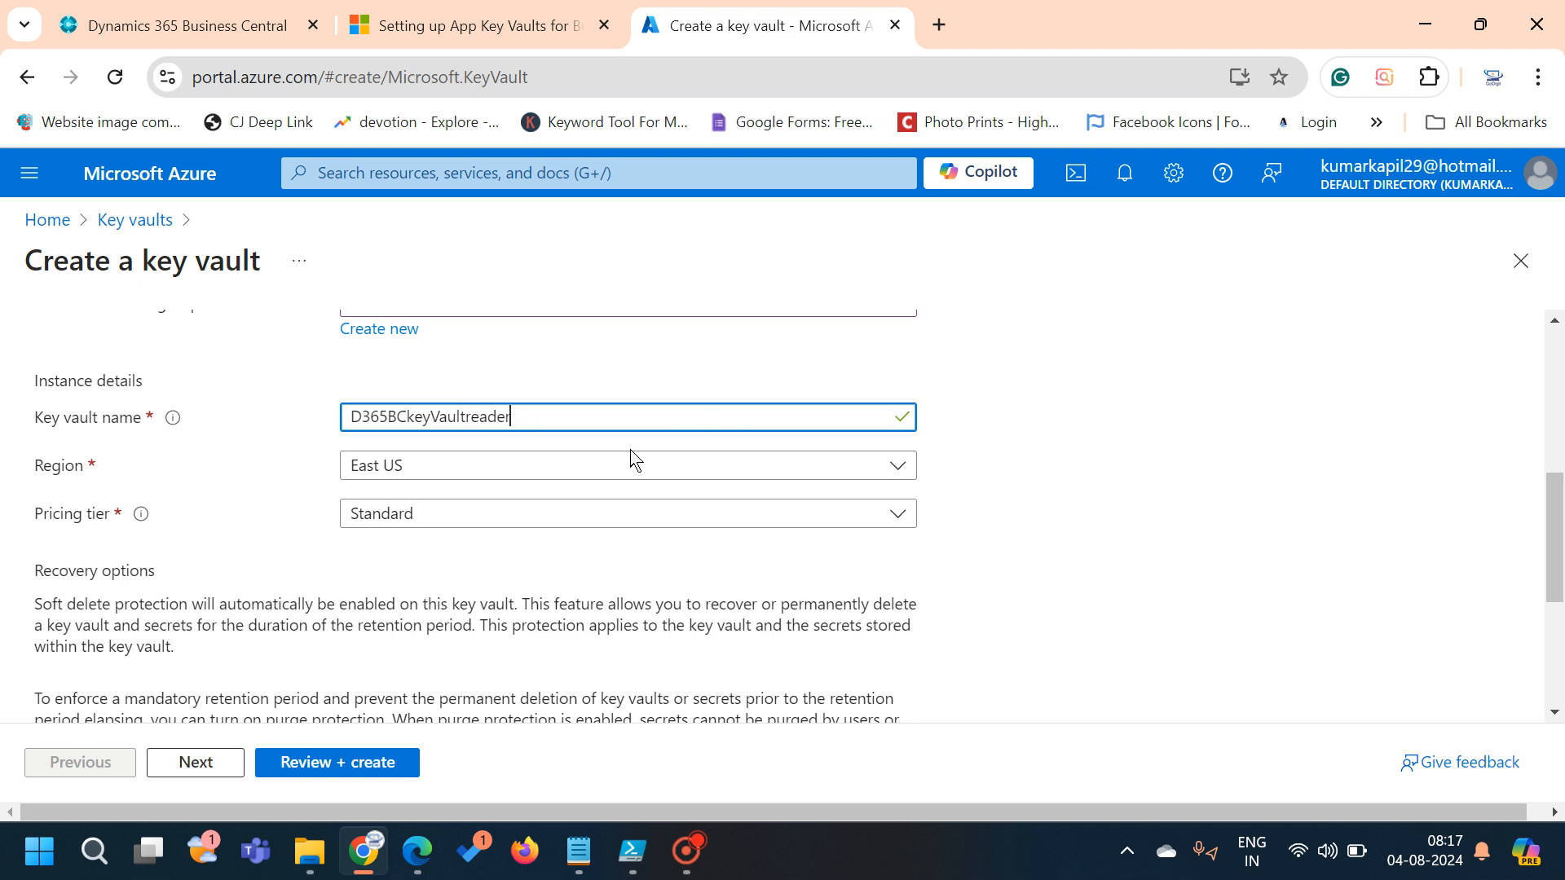
pyautogui.scroll(-2, 526, 550)
pyautogui.scroll(-1, 526, 550)
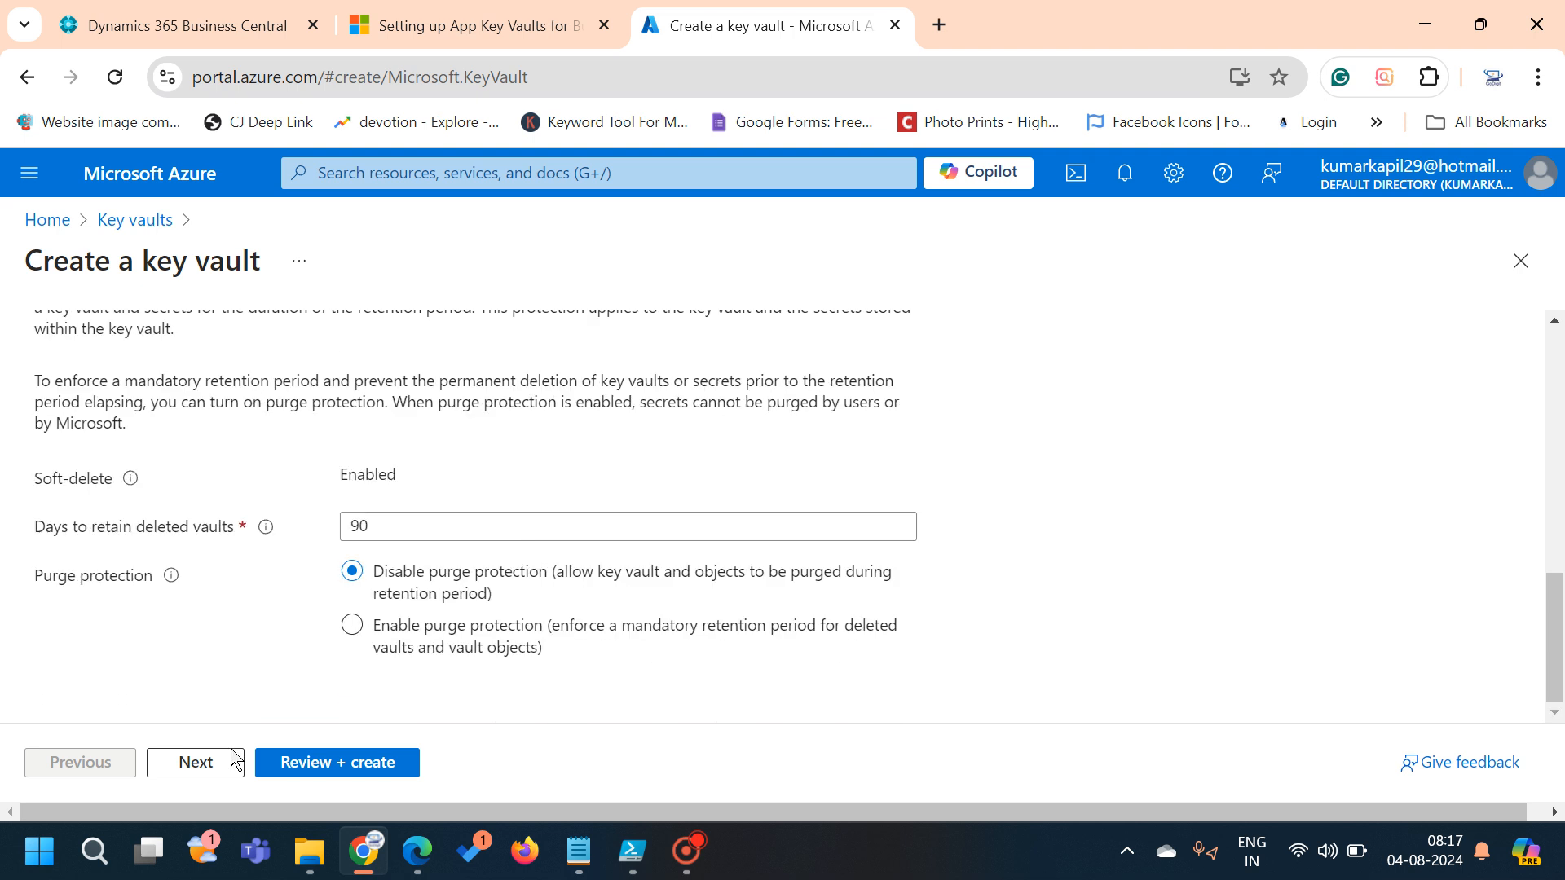
# Set the permission model to Vault access policy instead of Azure RBAC and go to Review + create
pyautogui.click(211, 774)
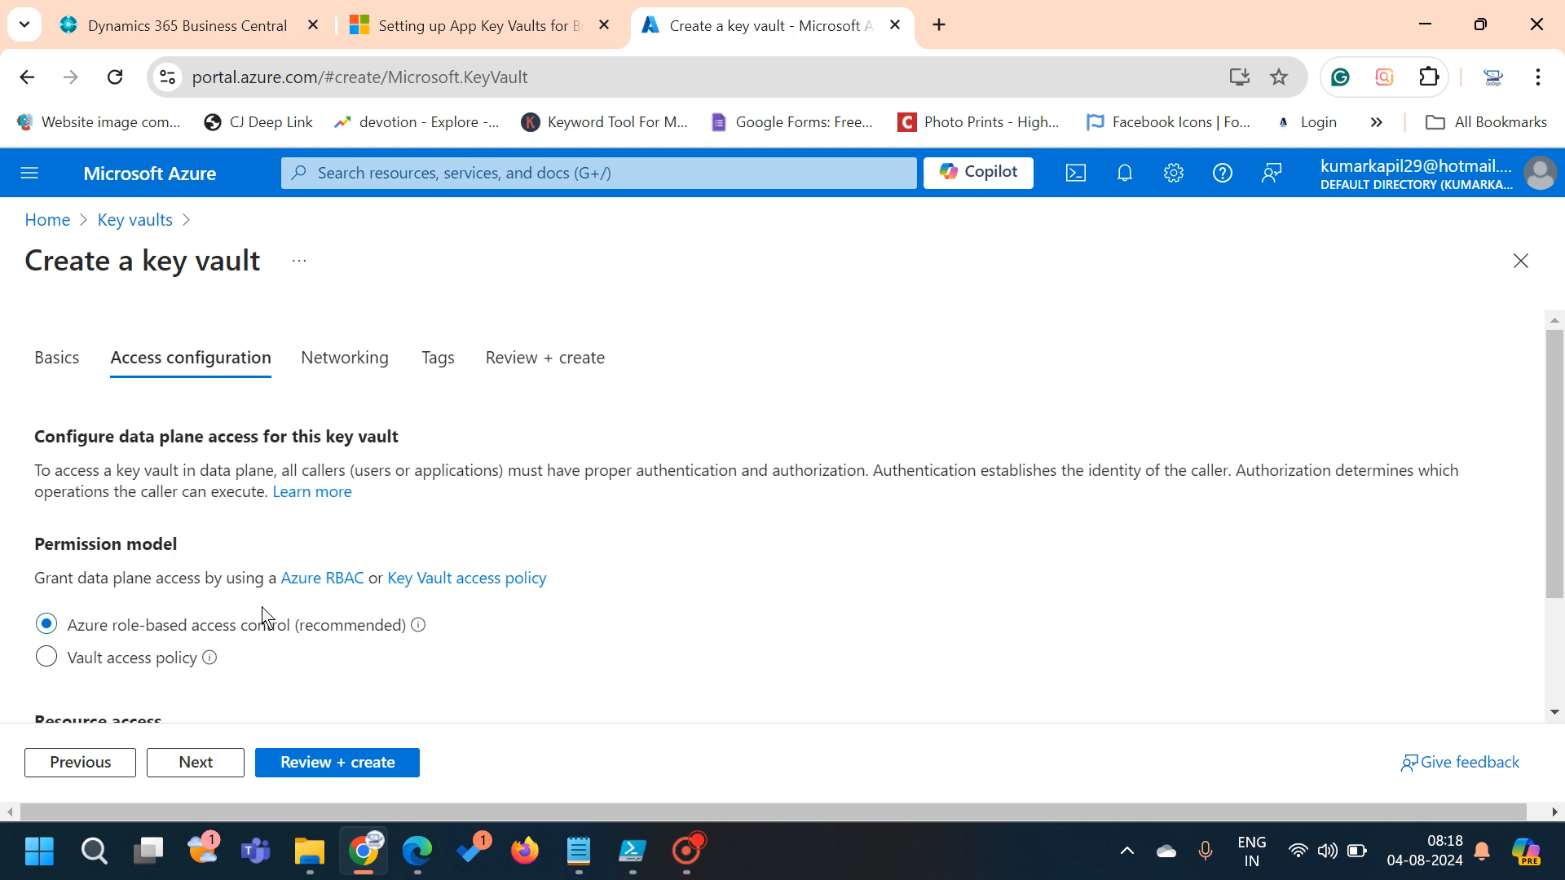
pyautogui.moveTo(427, 646)
pyautogui.moveTo(211, 661)
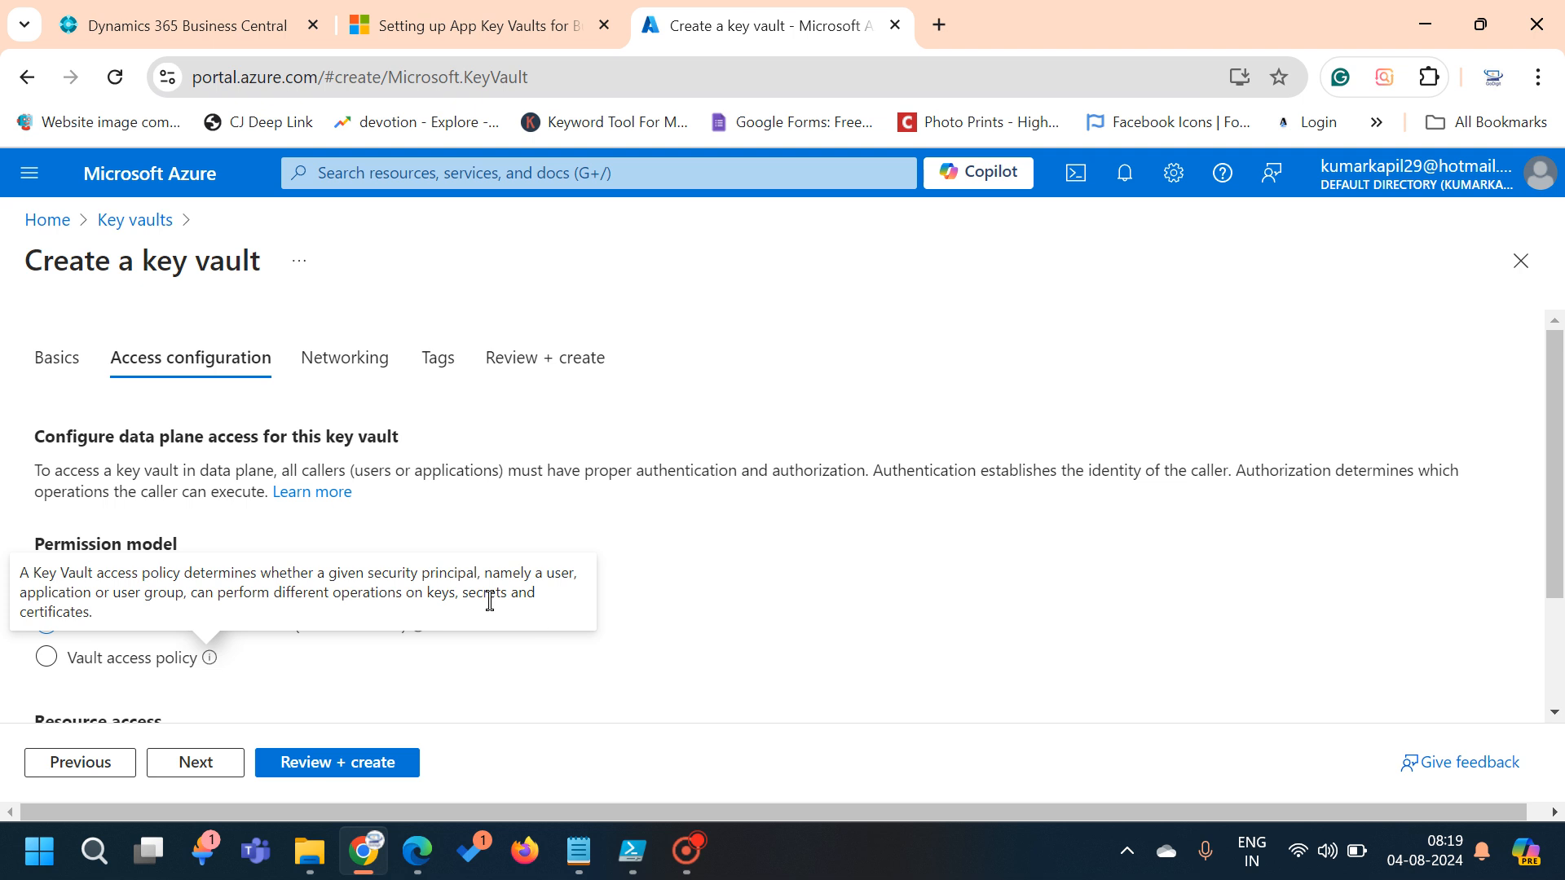
pyautogui.click(47, 660)
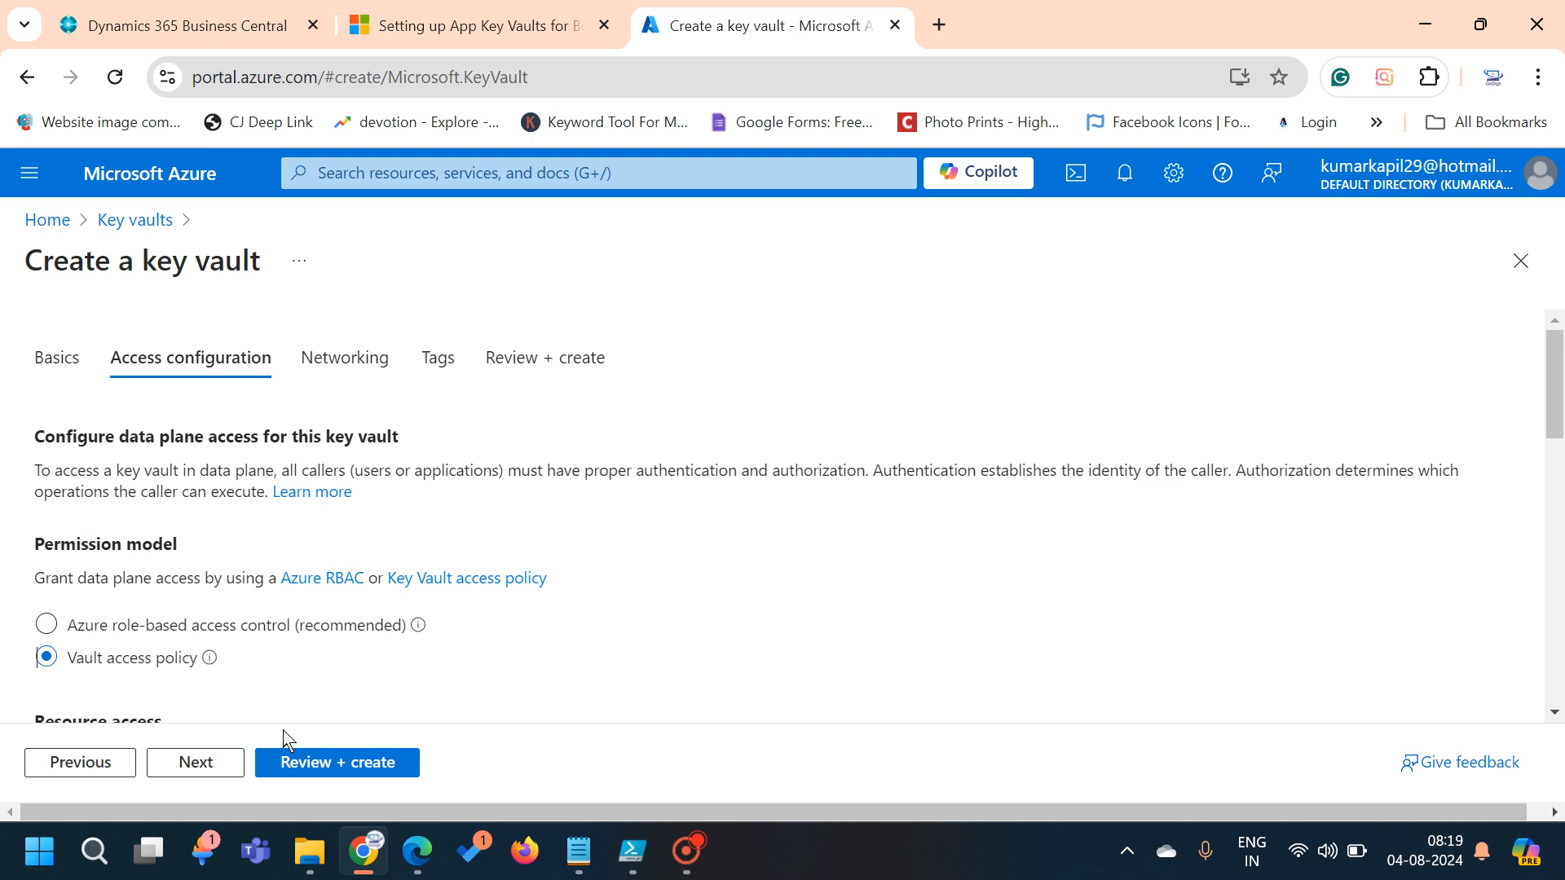
pyautogui.click(323, 772)
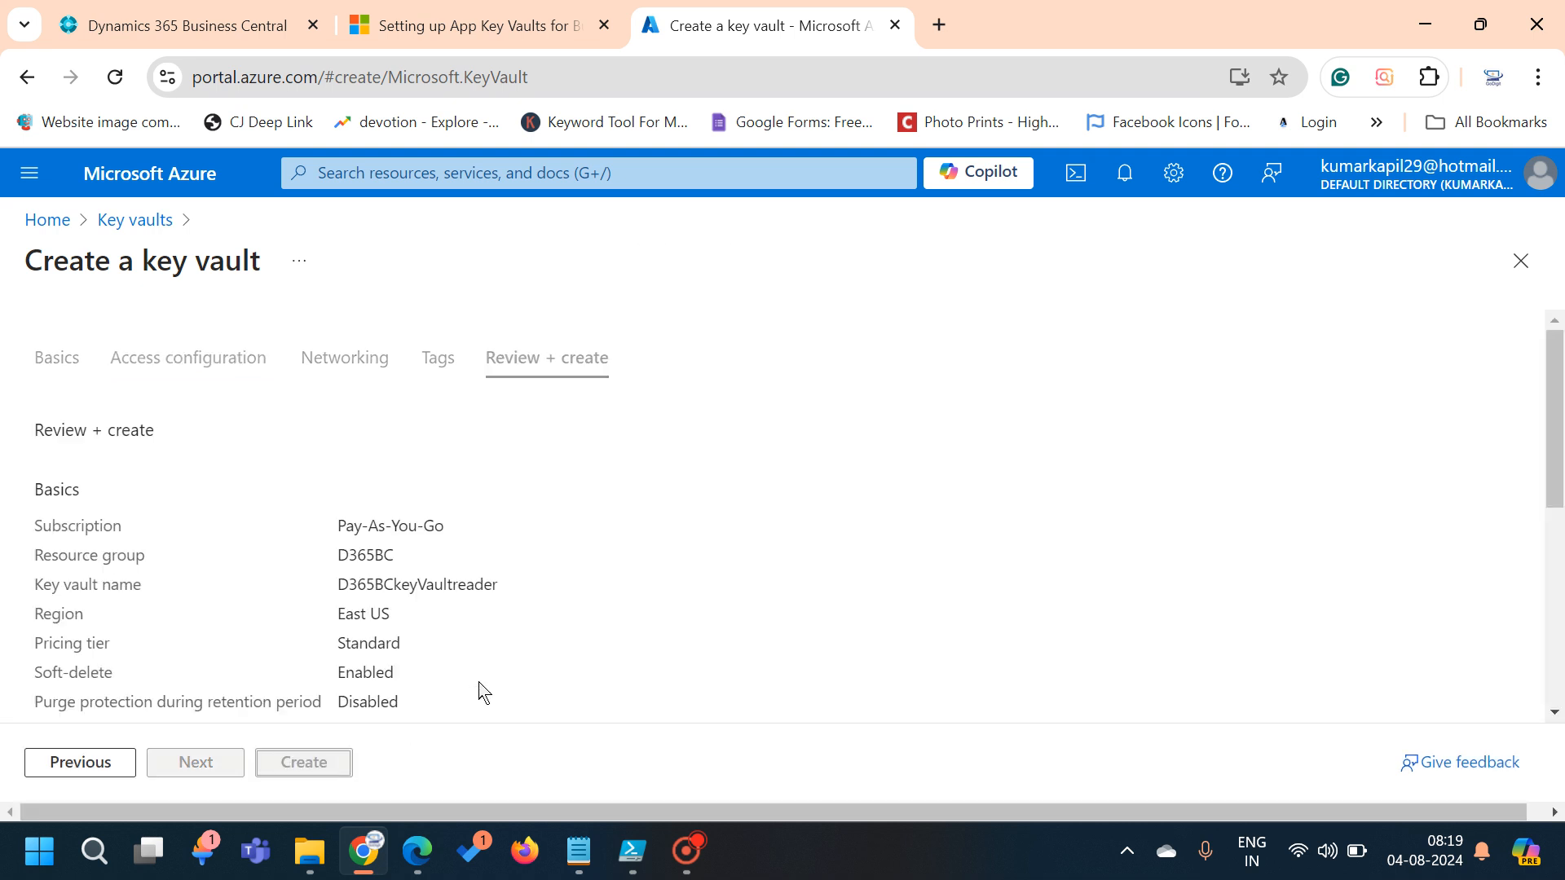
# Create the D365BCkeyVaultreader vault and open it from the notification once deployment succeeds
pyautogui.click(319, 779)
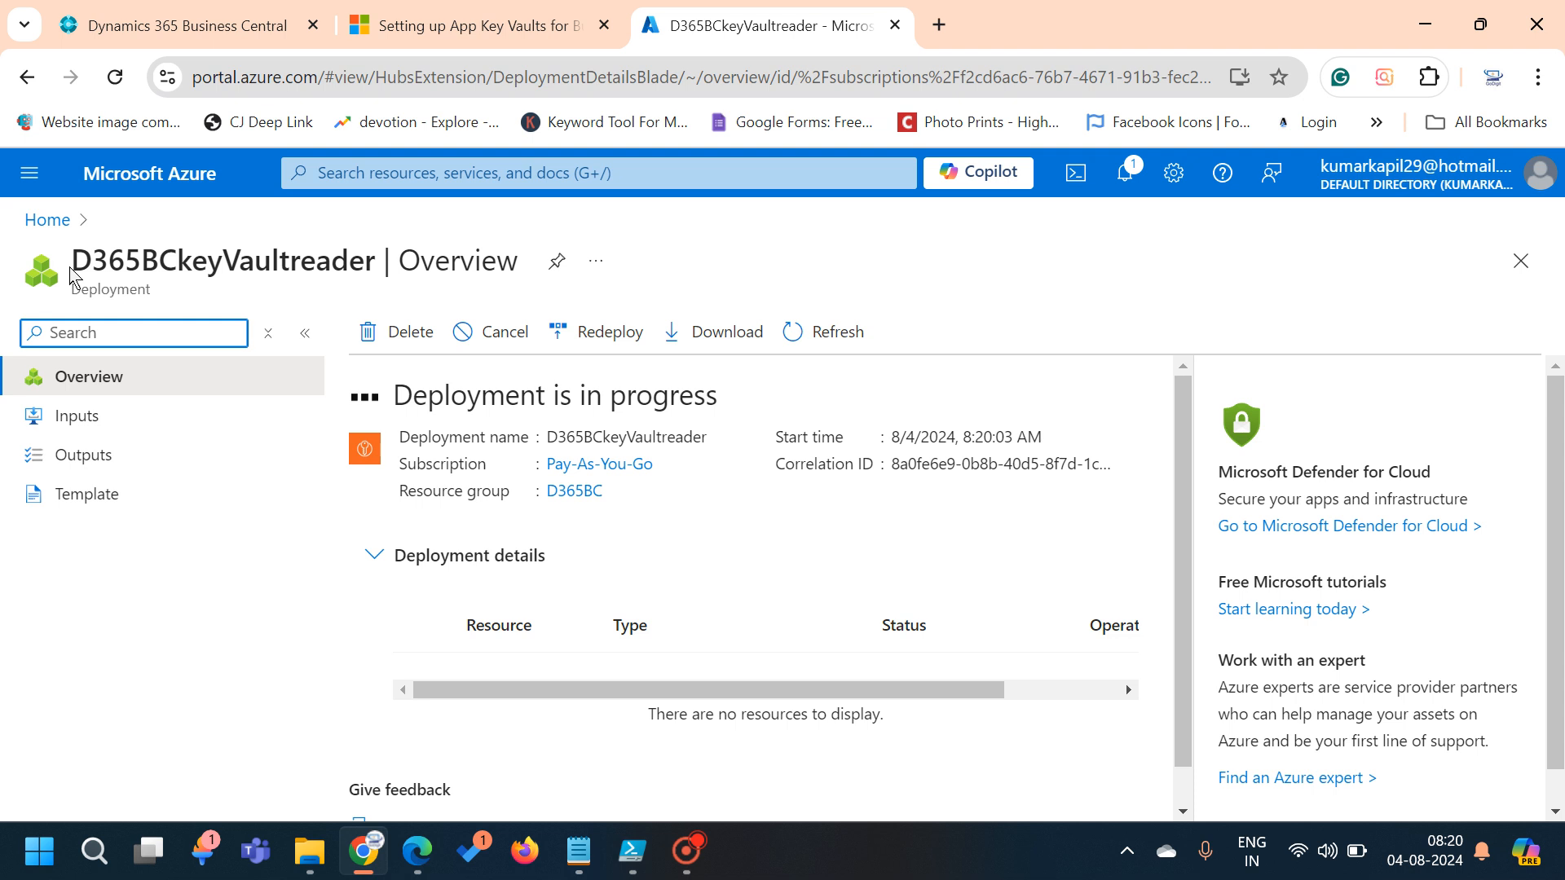
pyautogui.moveTo(72, 265)
pyautogui.mouseDown()
pyautogui.moveTo(392, 255)
pyautogui.moveTo(377, 262)
pyautogui.mouseUp()
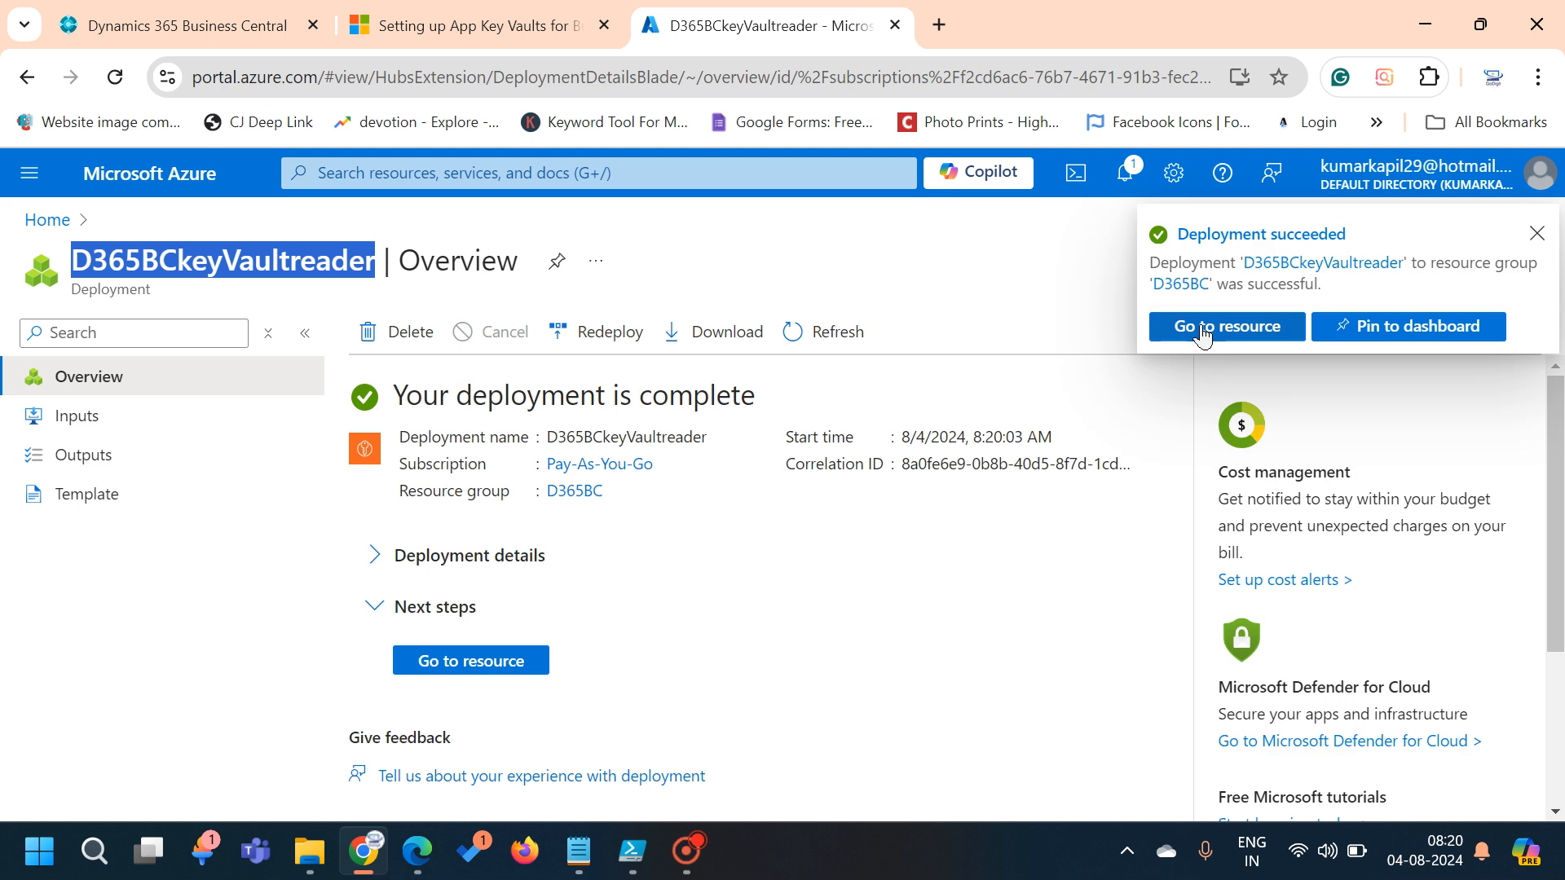
pyautogui.click(1202, 330)
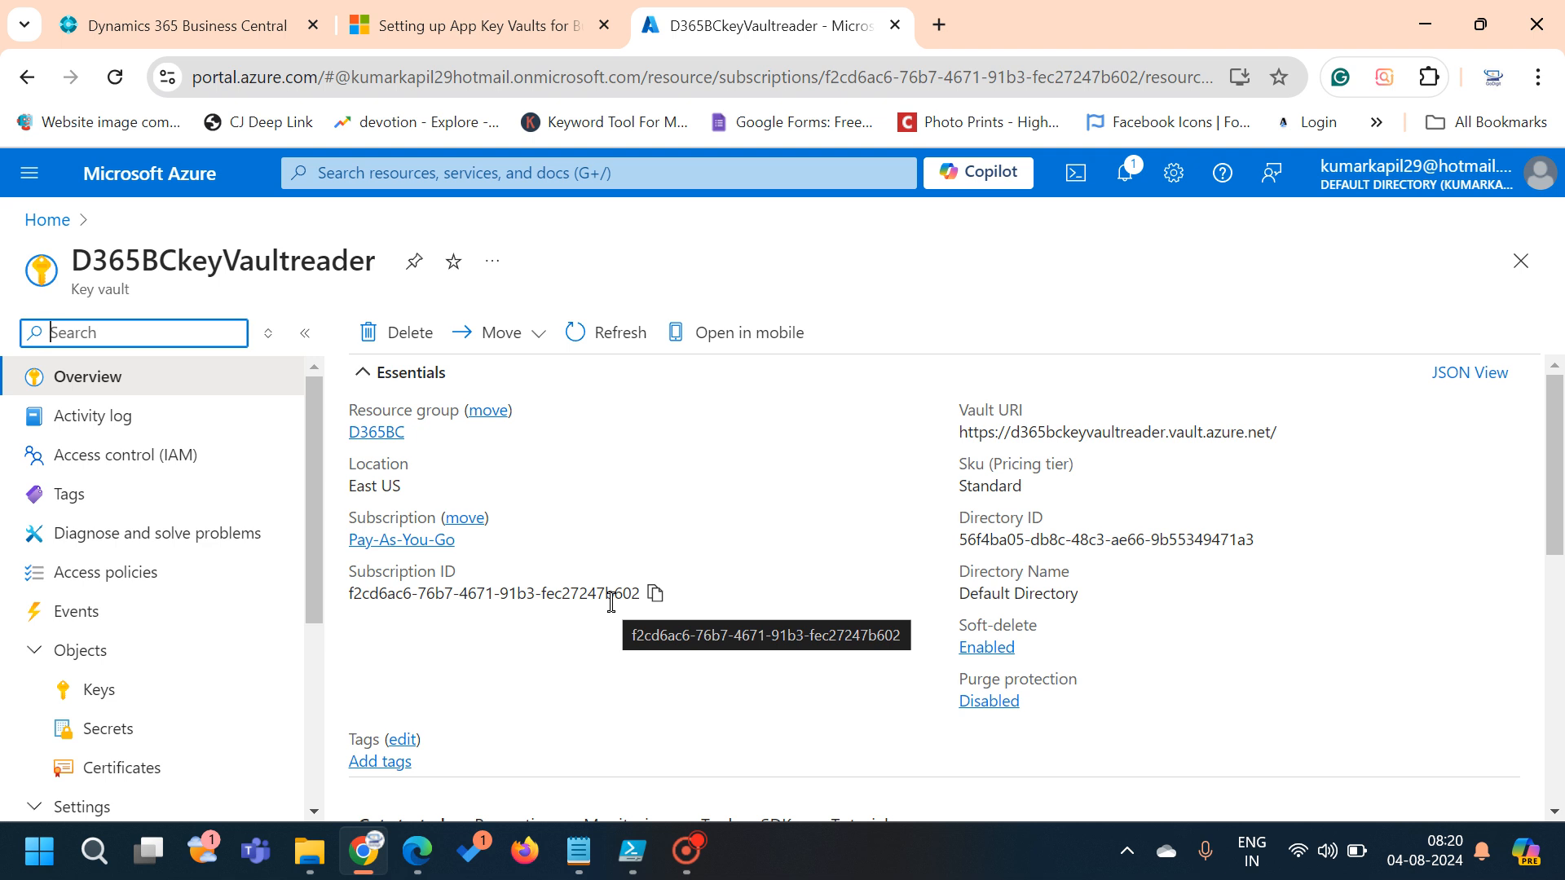
# Open the vault's Access policies and start a new access policy, showing its permission checkboxes
pyautogui.click(186, 585)
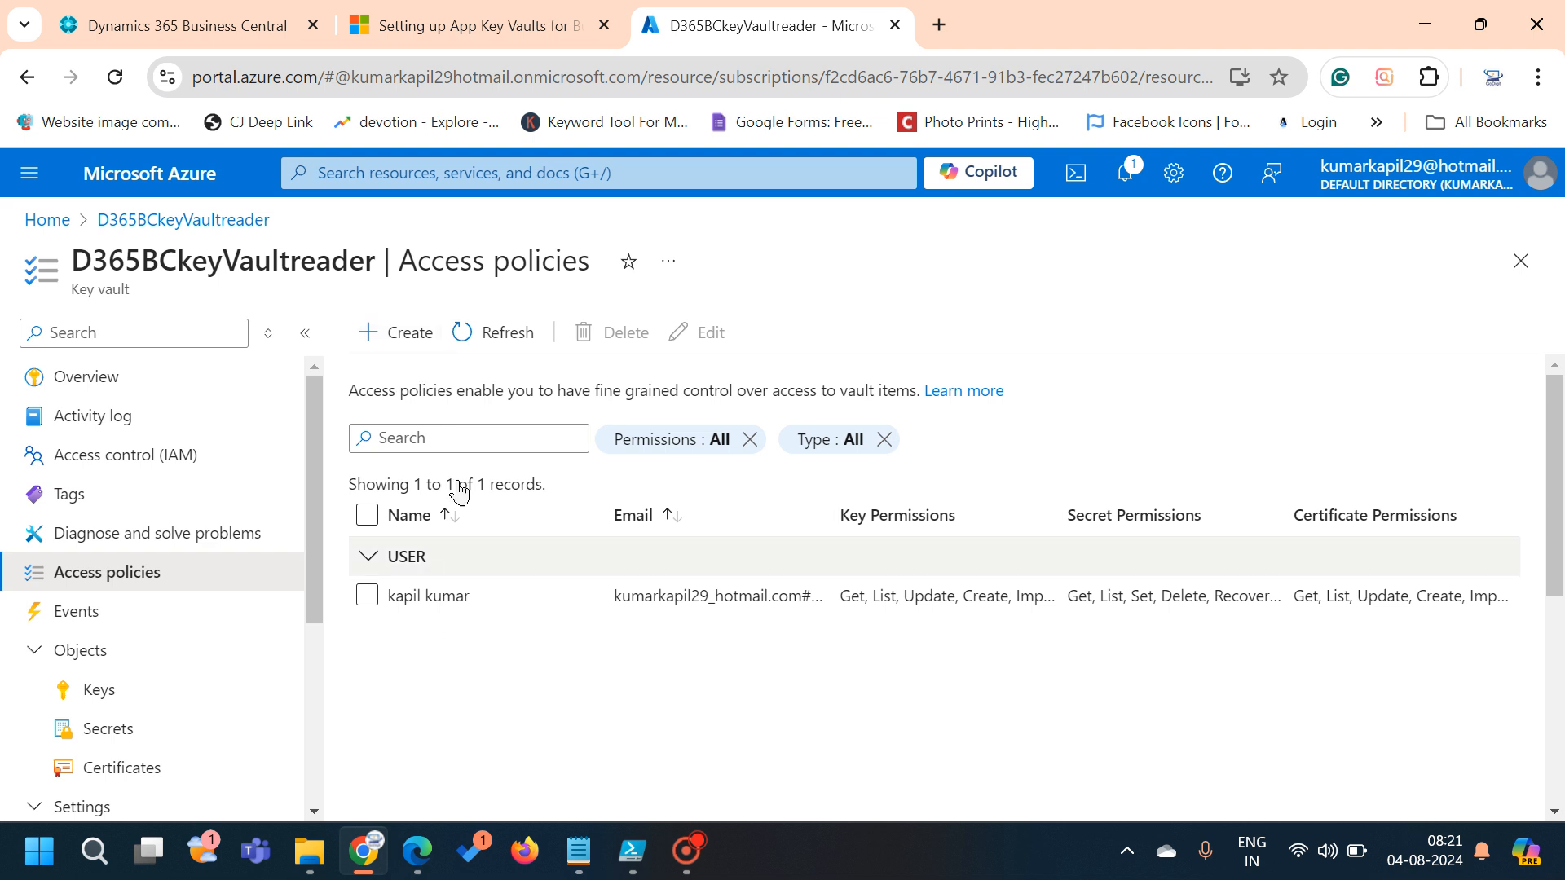
pyautogui.click(405, 357)
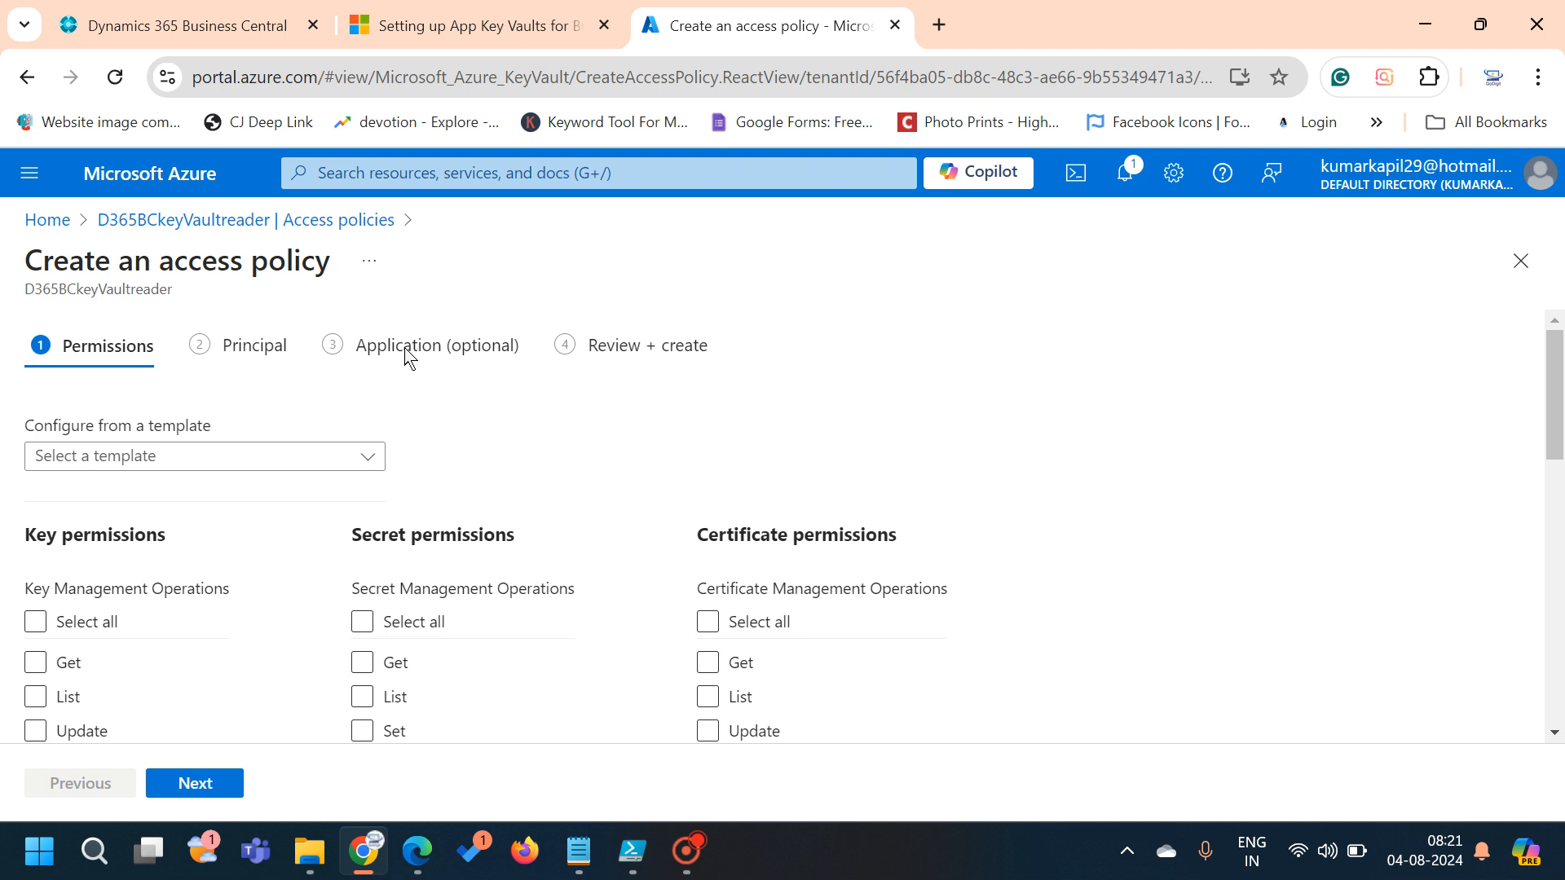
pyautogui.scroll(-1, 405, 357)
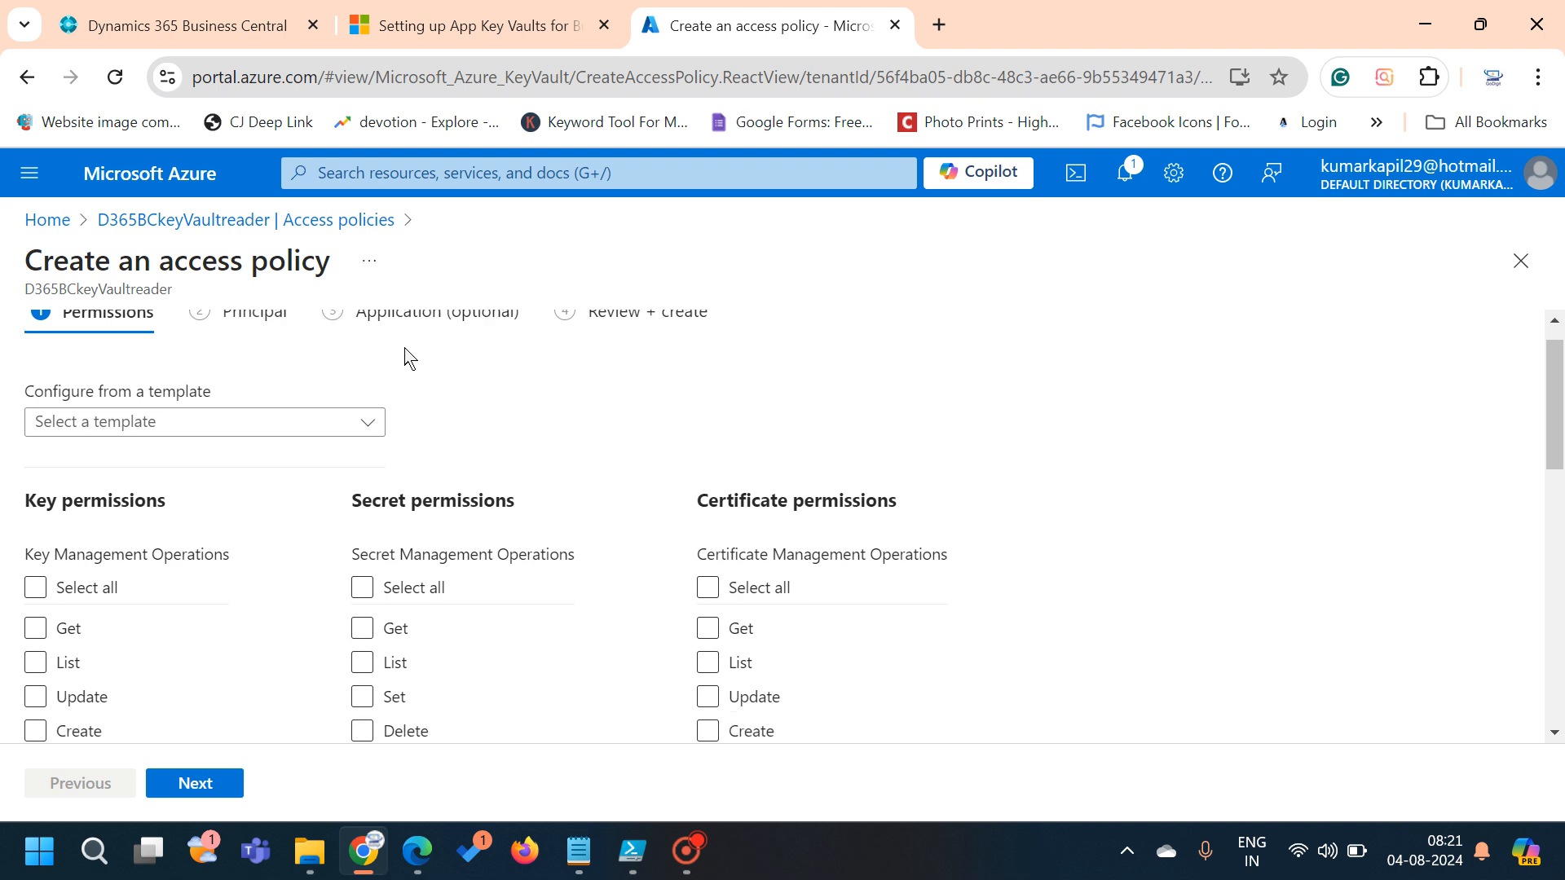
pyautogui.scroll(1, 405, 357)
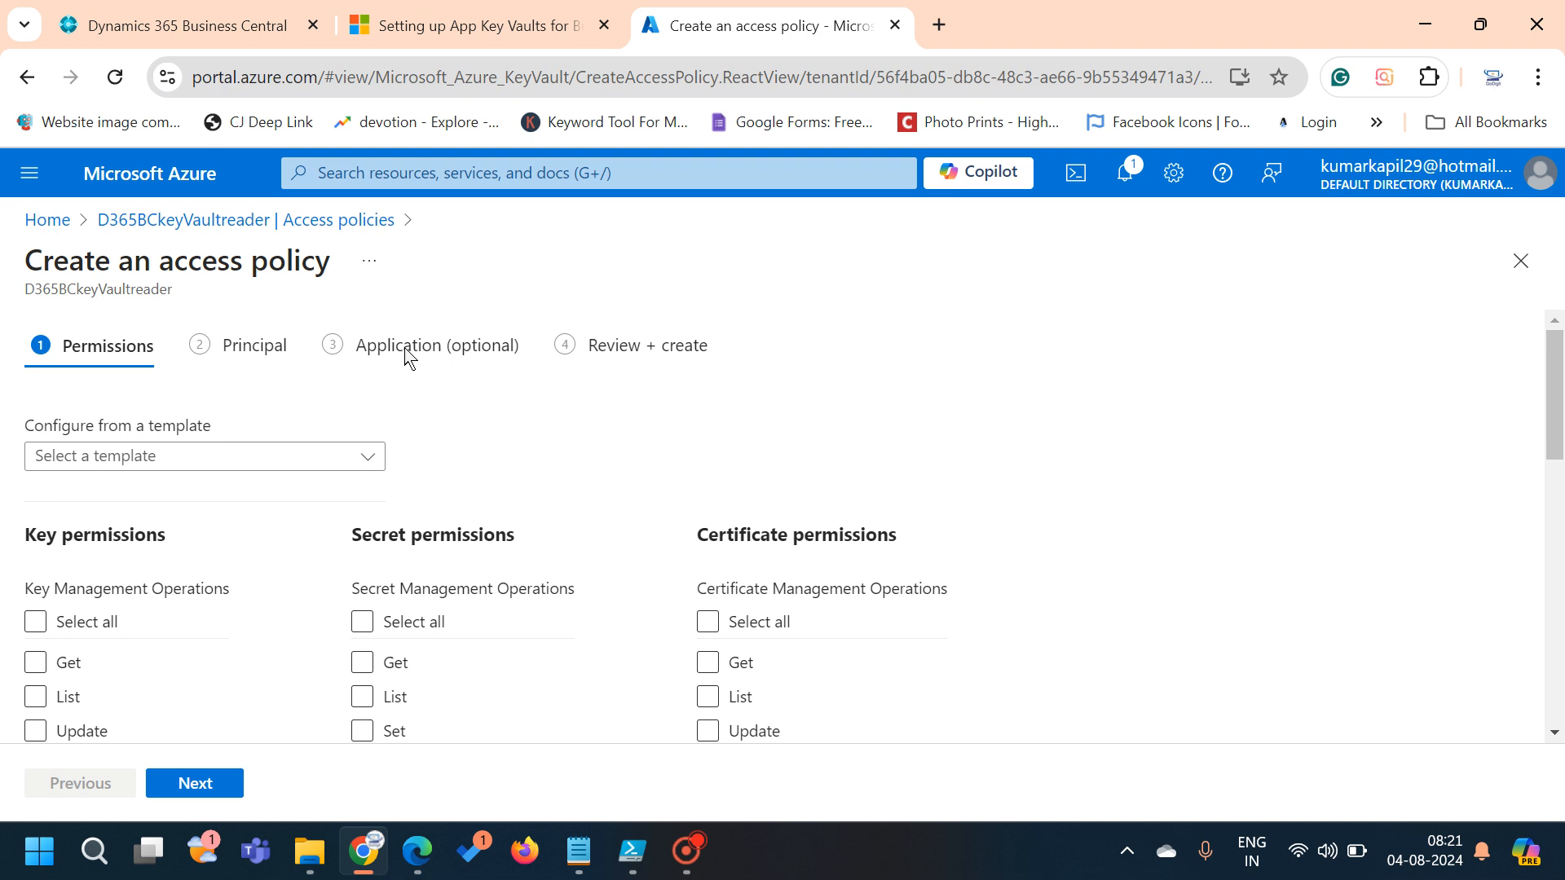
# Search the portal for 'app re' and open the App registrations service
pyautogui.click(532, 169)
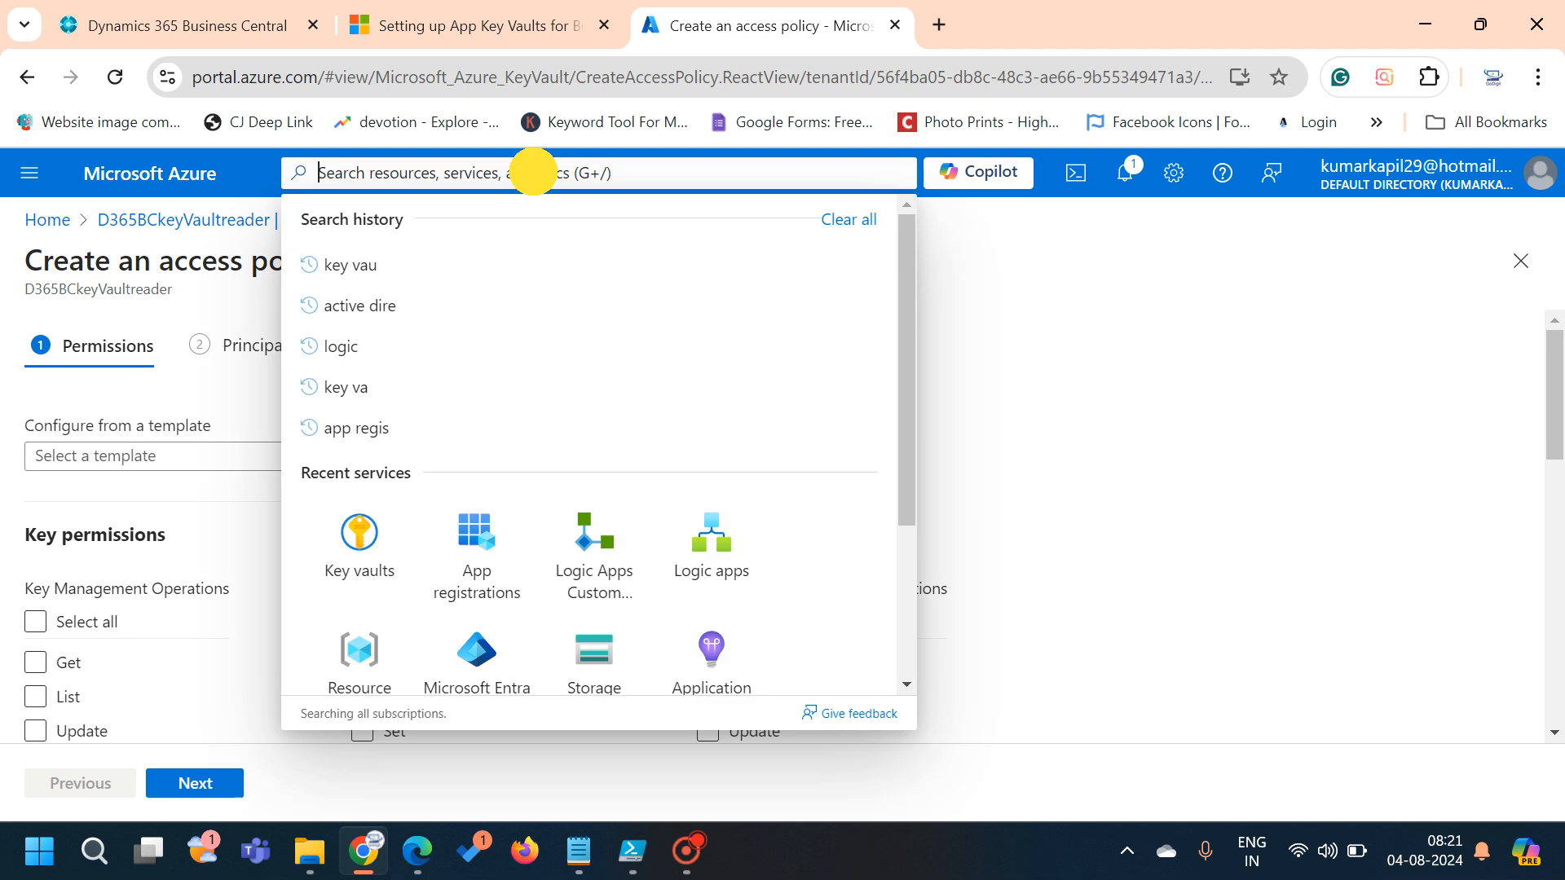
pyautogui.write('app re')
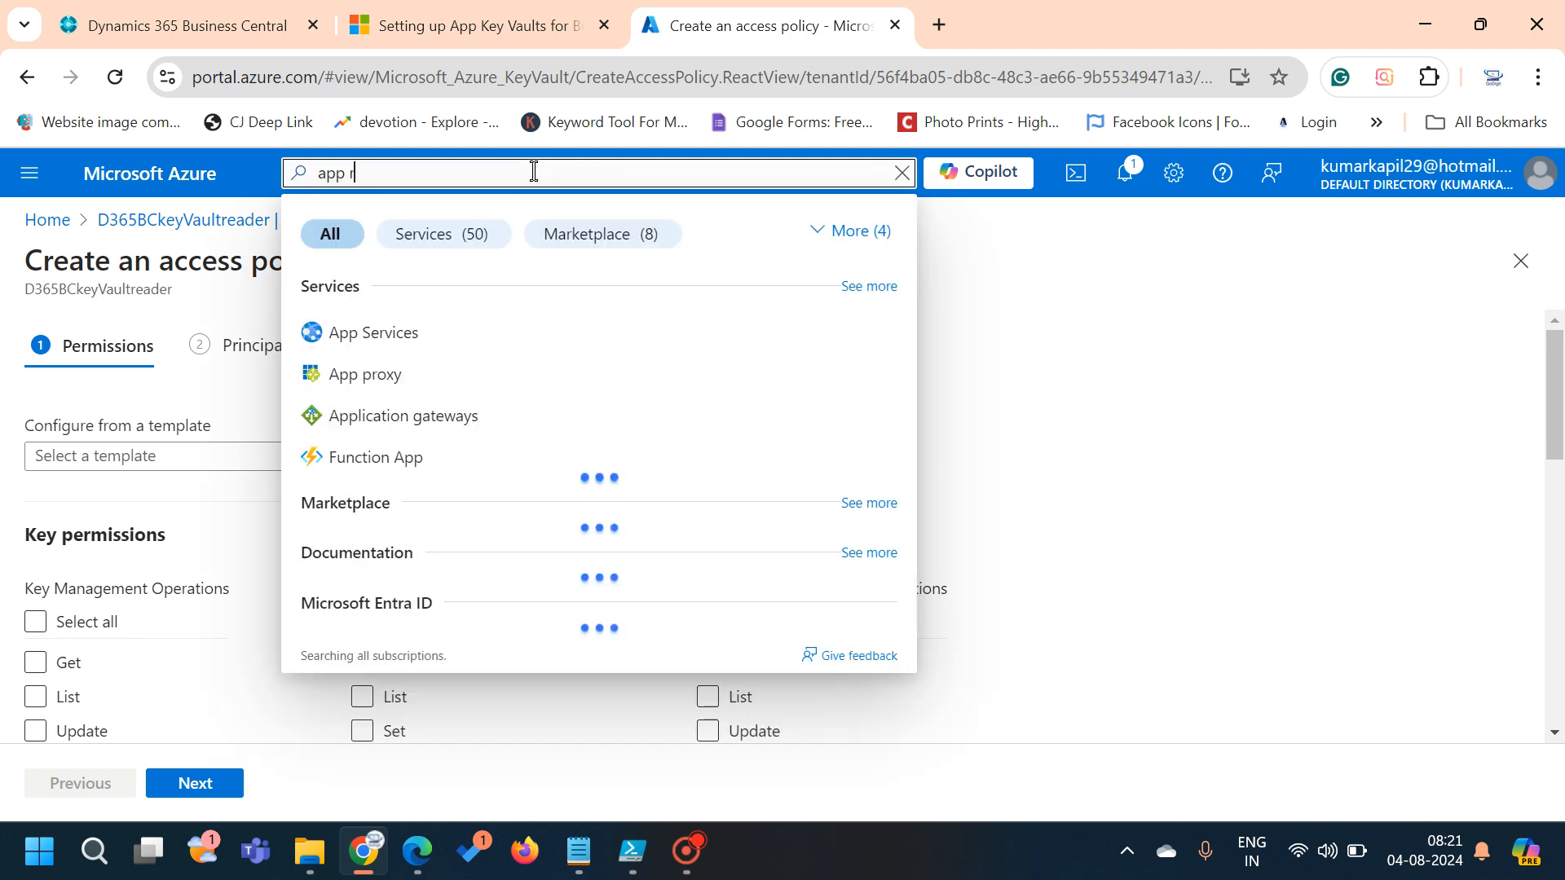
pyautogui.press('Down')
pyautogui.press('Down')
pyautogui.press('Up')
pyautogui.press('Return')
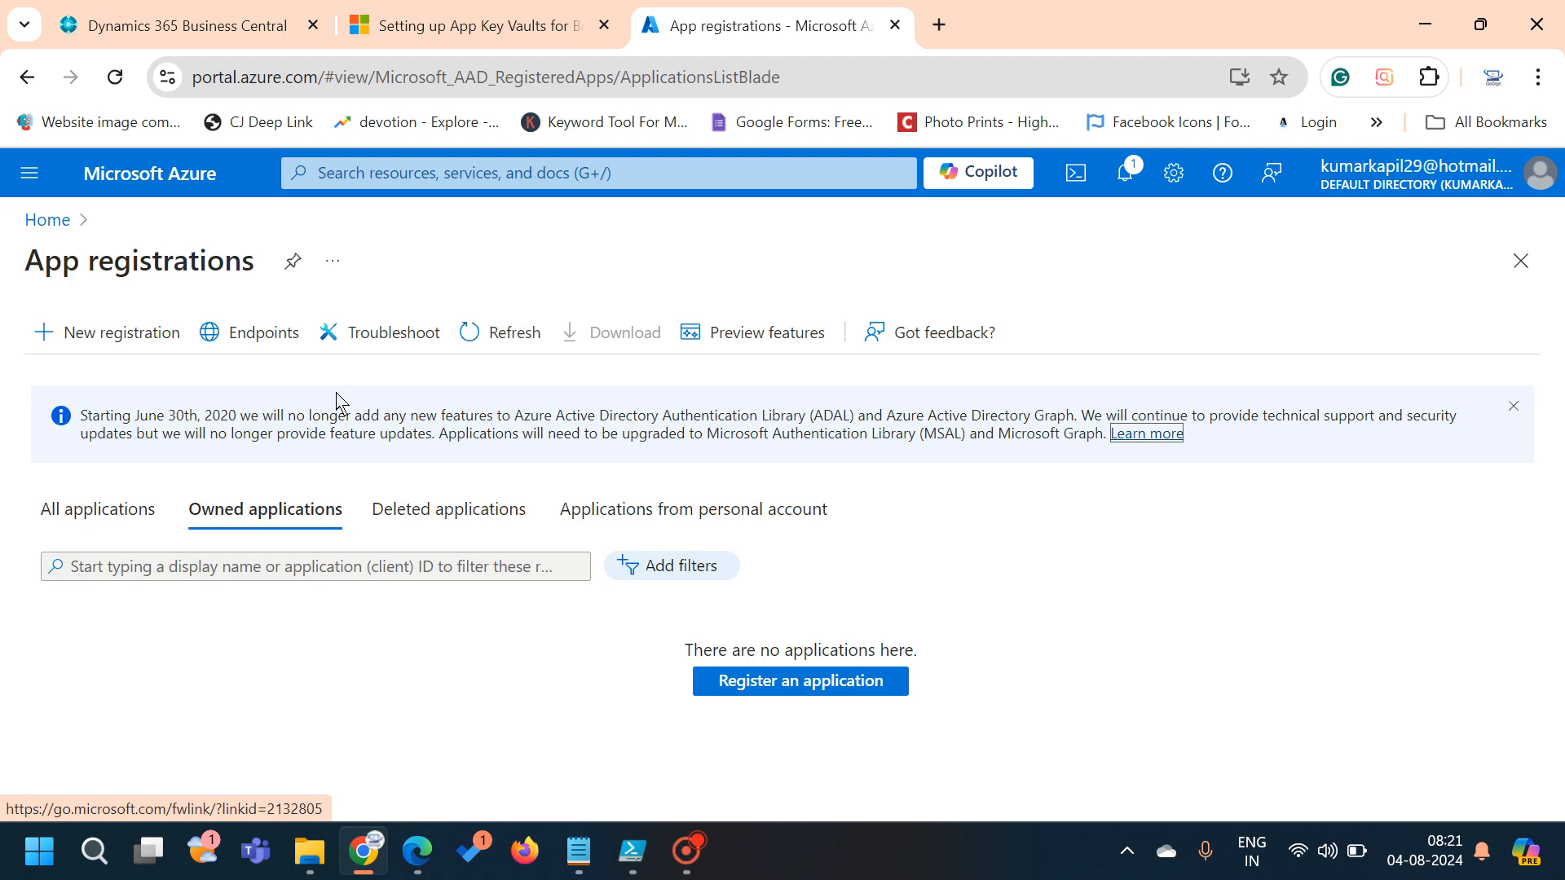
# Register a new single-tenant application named D365BCOnPremKeyVaultaccess
pyautogui.click(126, 334)
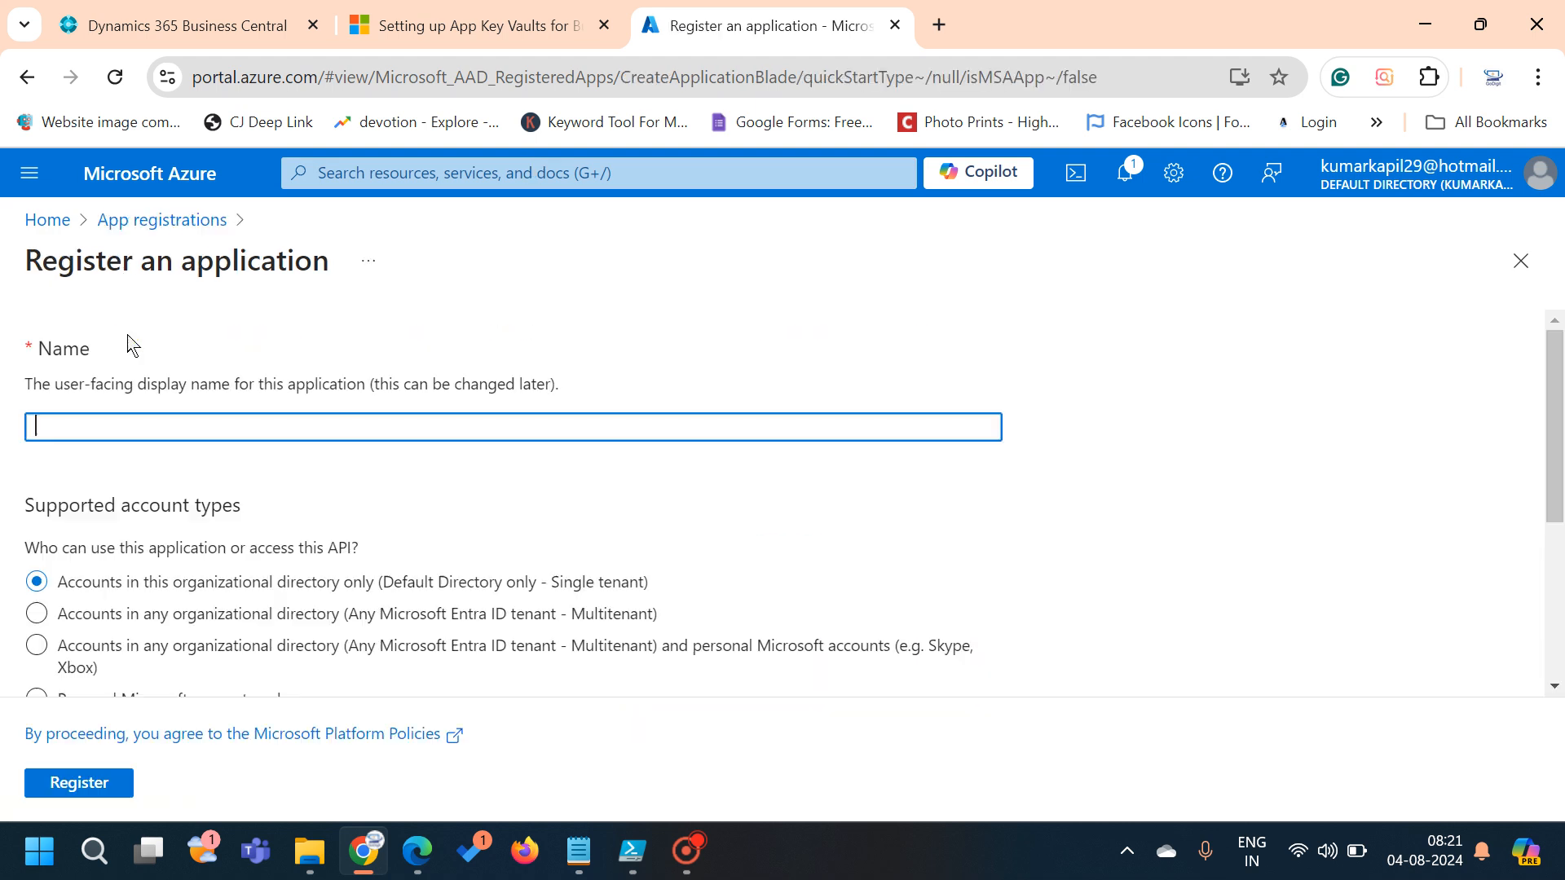
pyautogui.click(123, 425)
pyautogui.write('D365BCOnPremKeyVault')
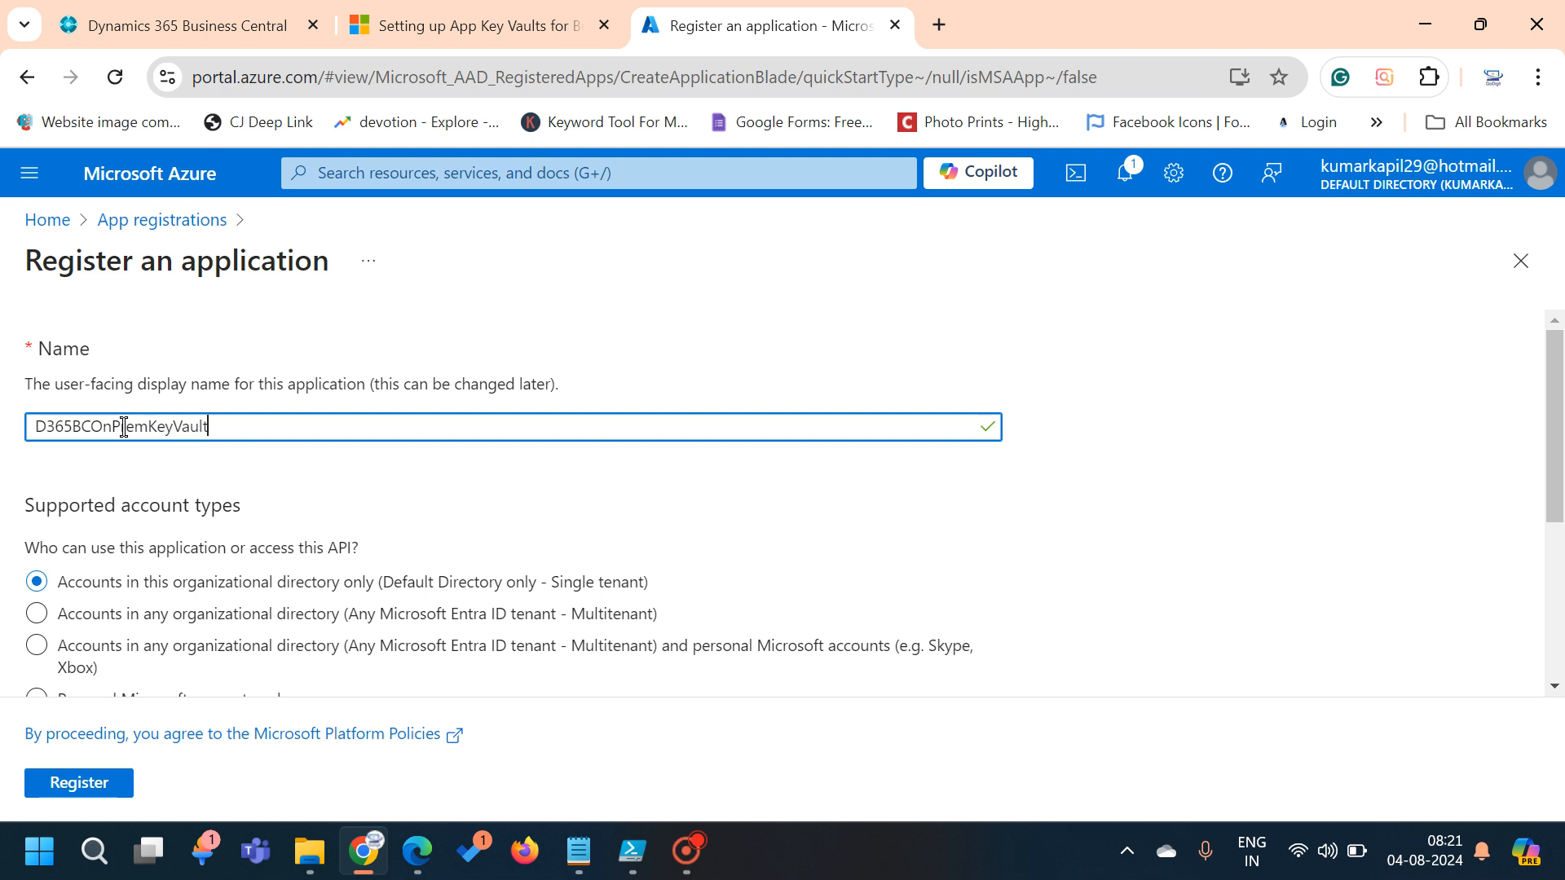
pyautogui.write('access')
pyautogui.scroll(-3, 441, 489)
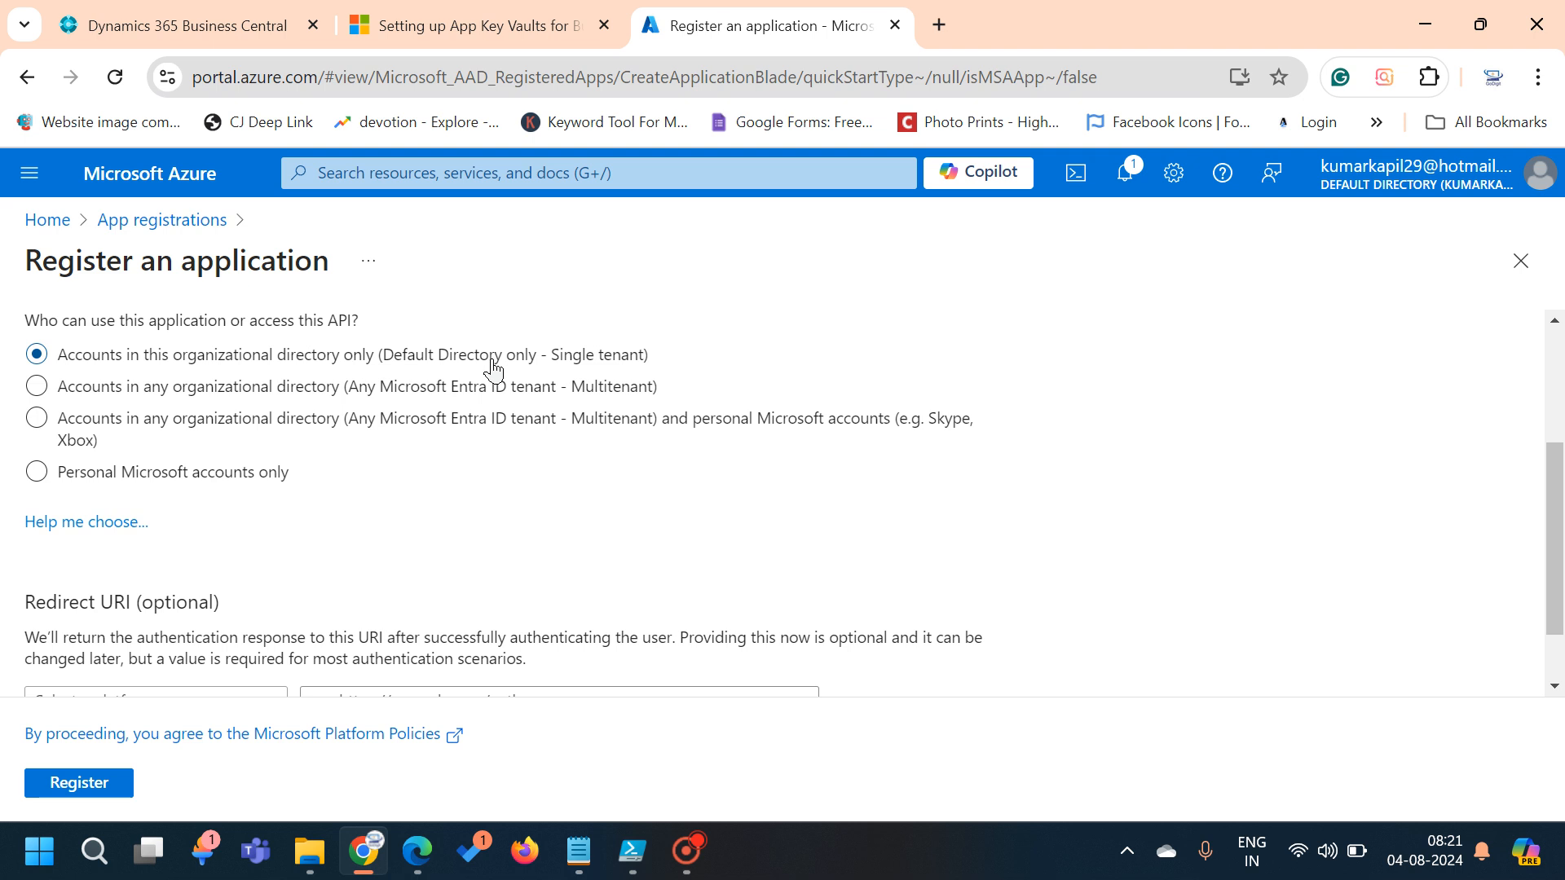
pyautogui.scroll(-1, 425, 655)
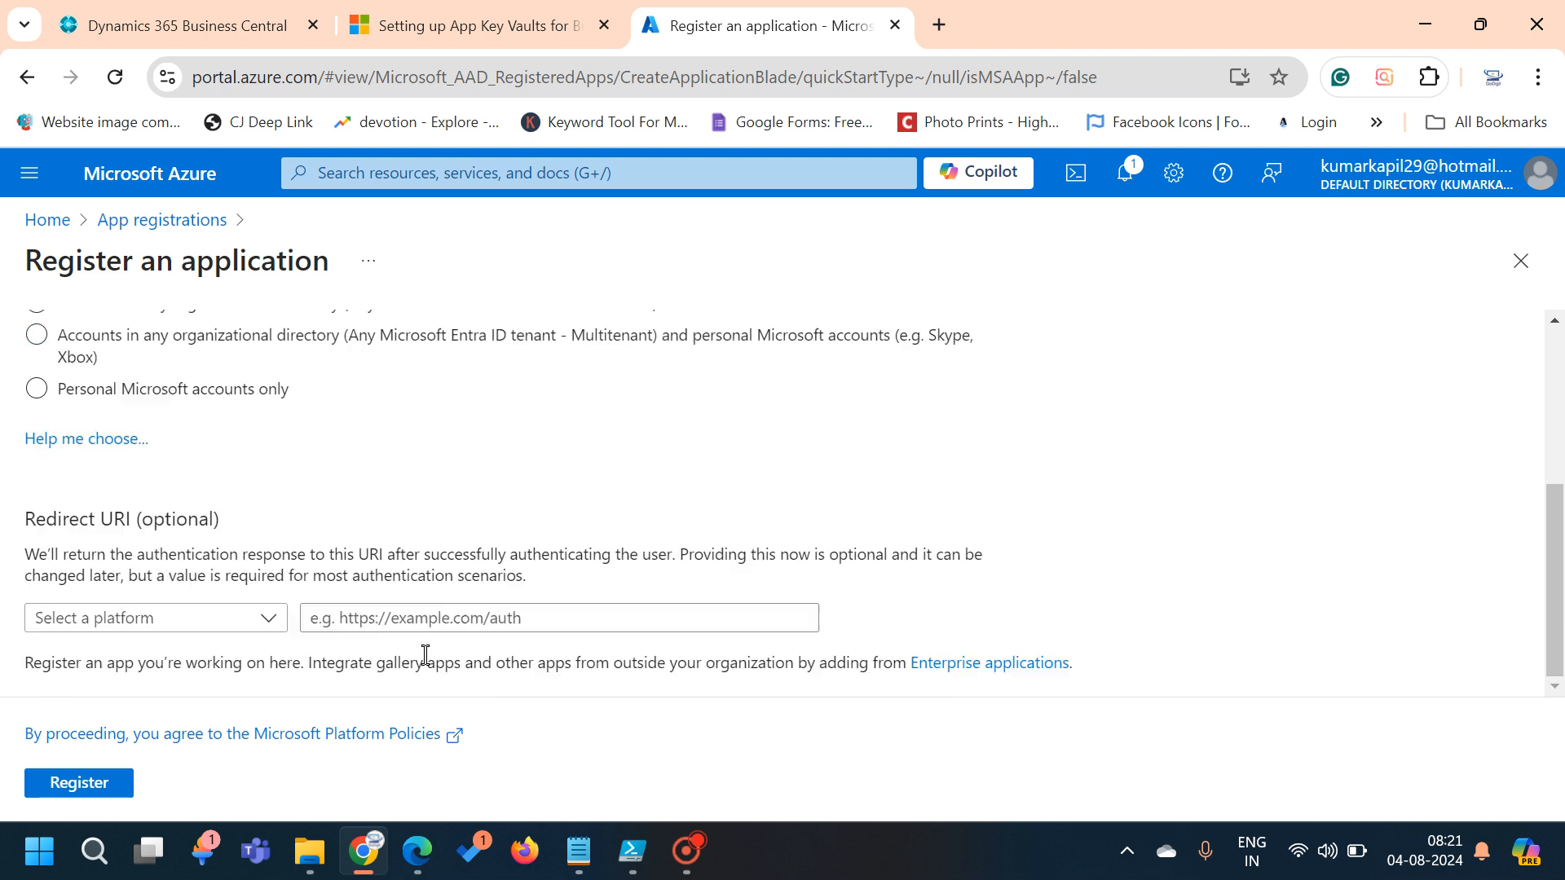
pyautogui.click(101, 795)
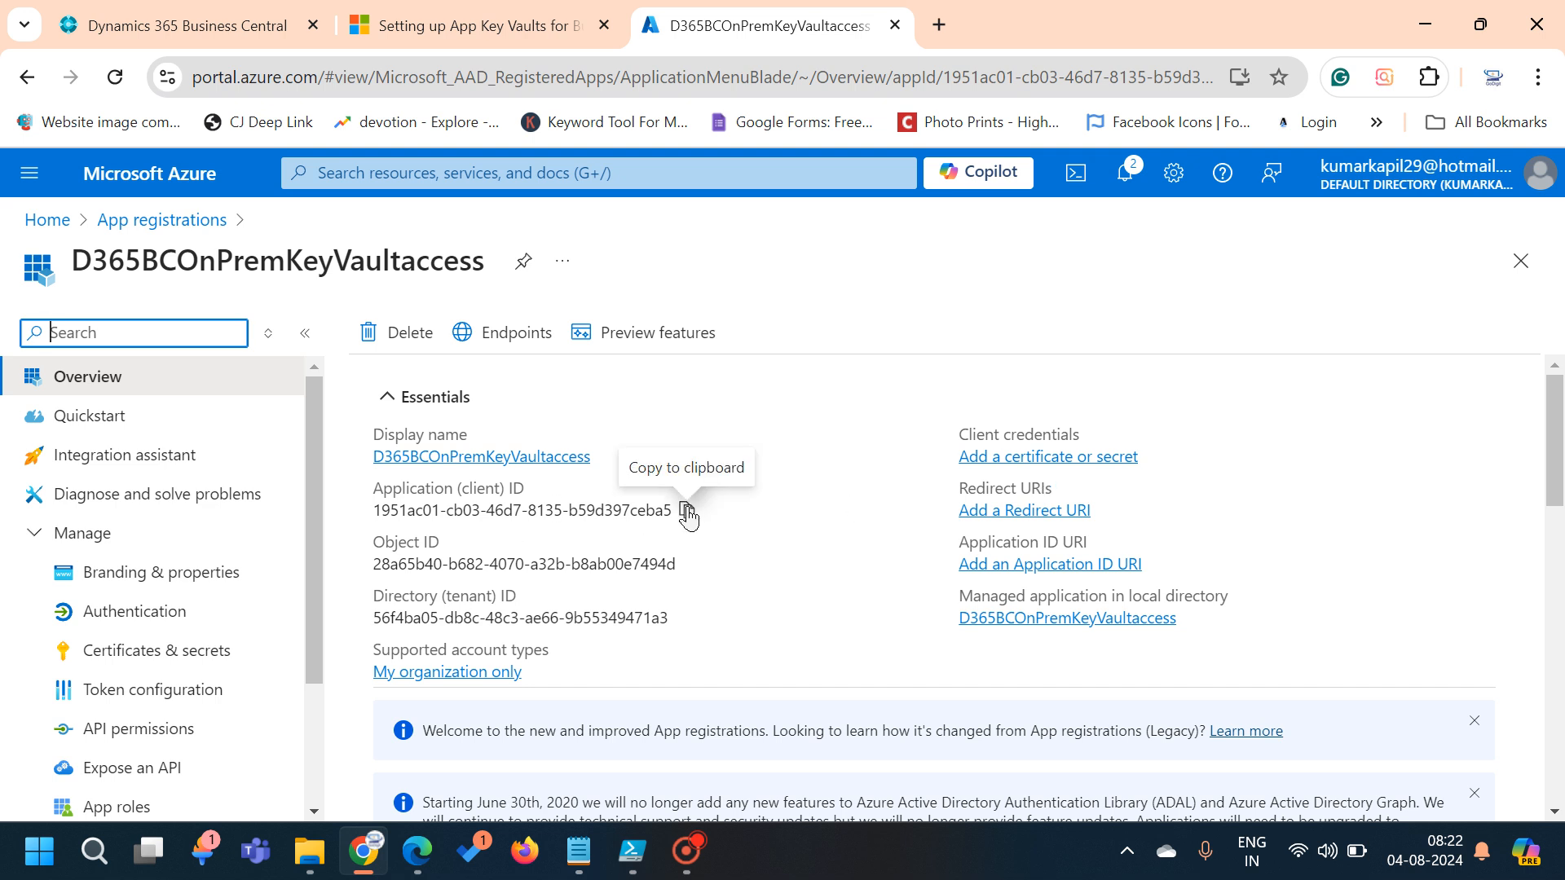
# Copy the application (client) ID and paste it into a new Notepad note
pyautogui.click(687, 511)
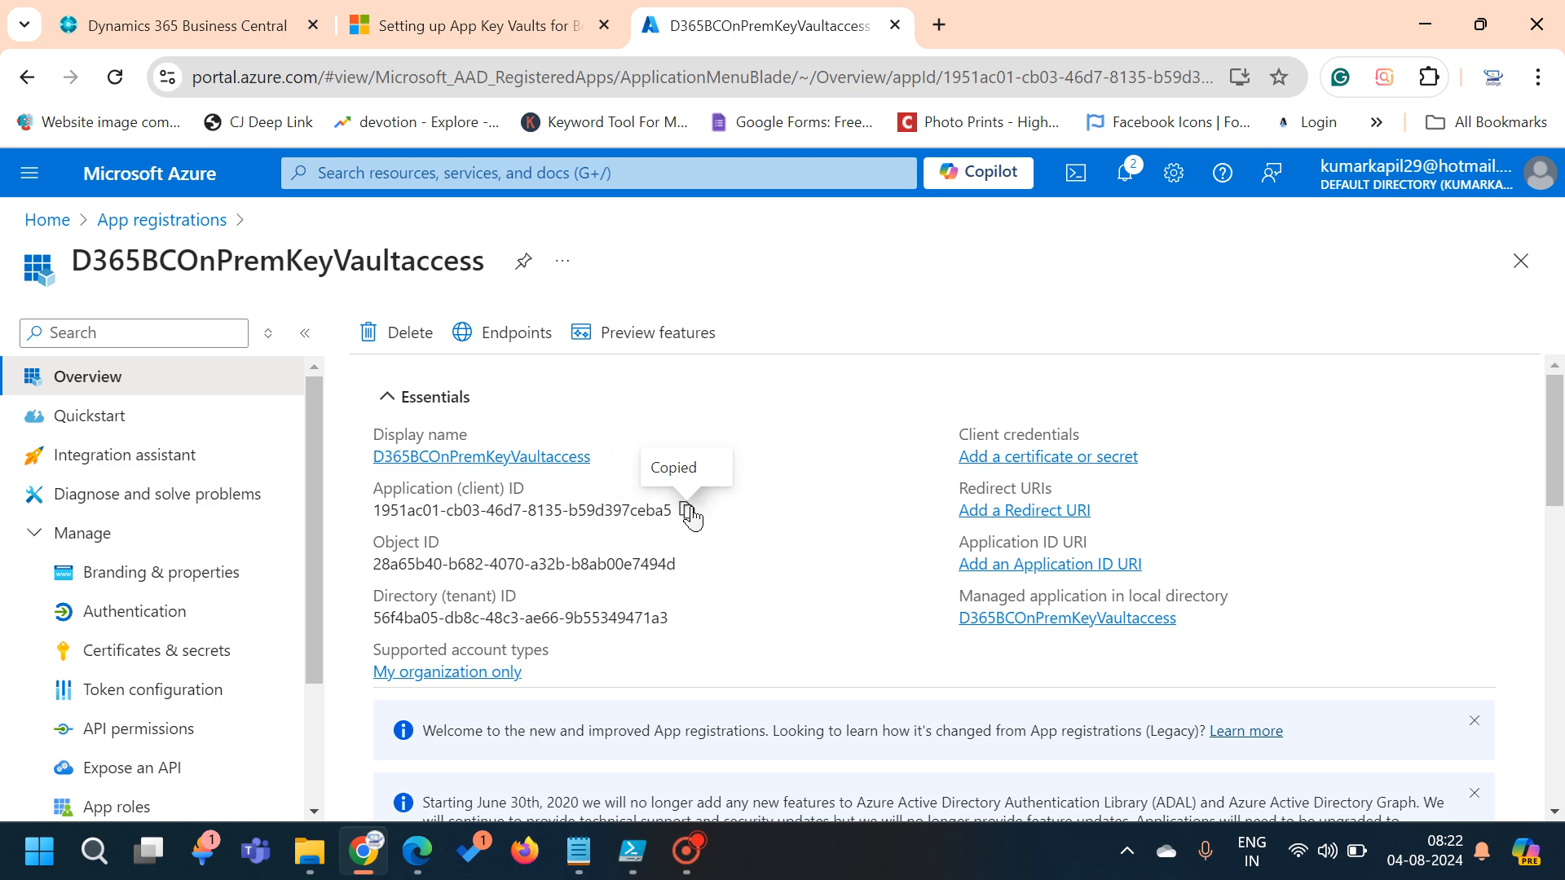
pyautogui.press('super+r')
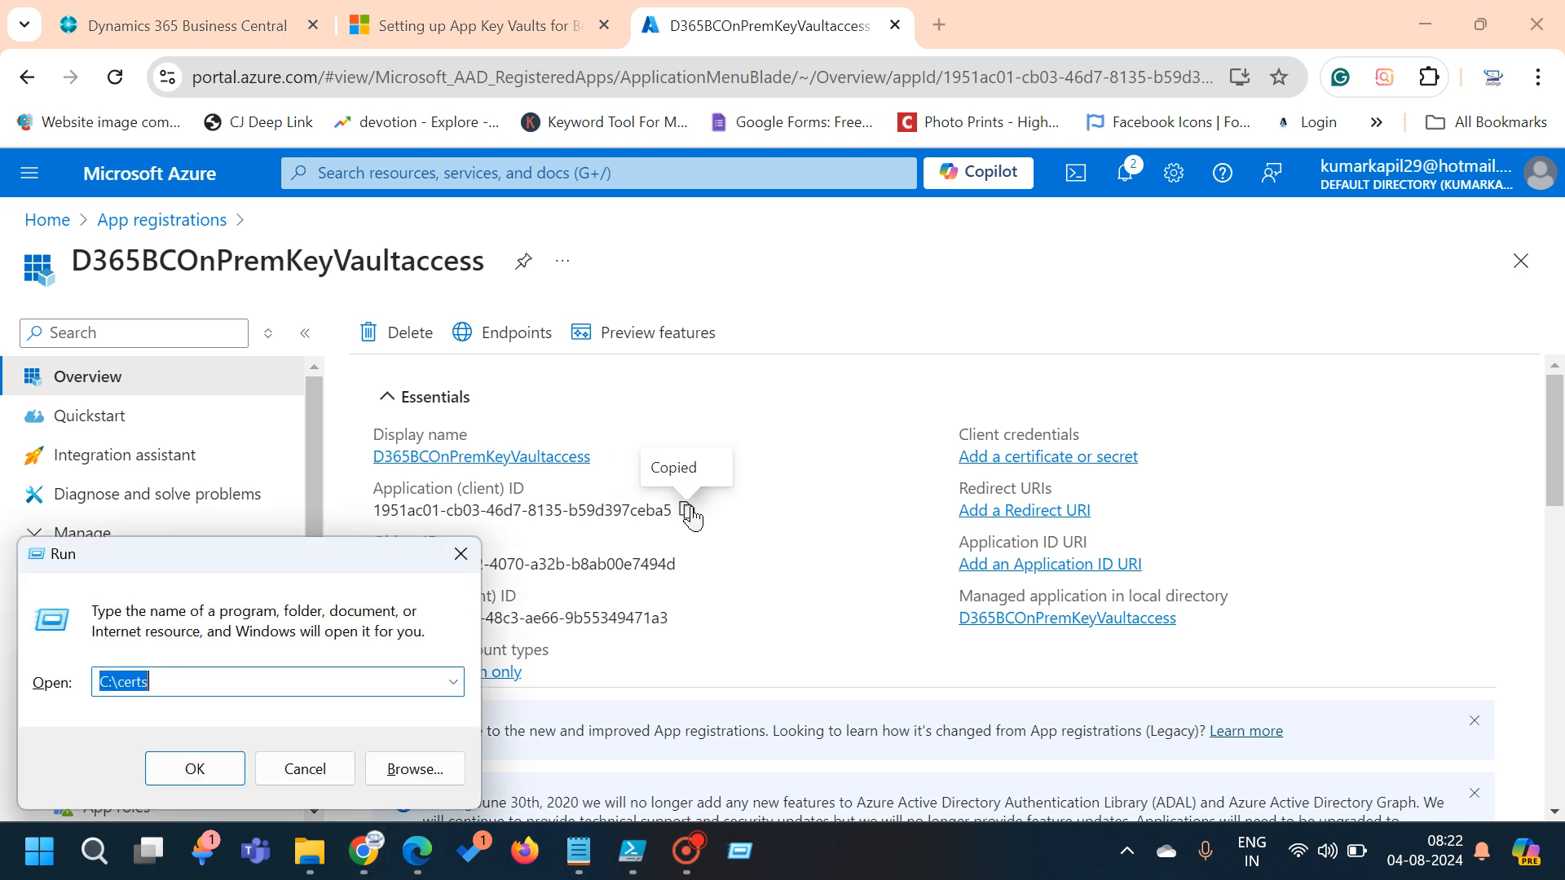
pyautogui.write('notepad')
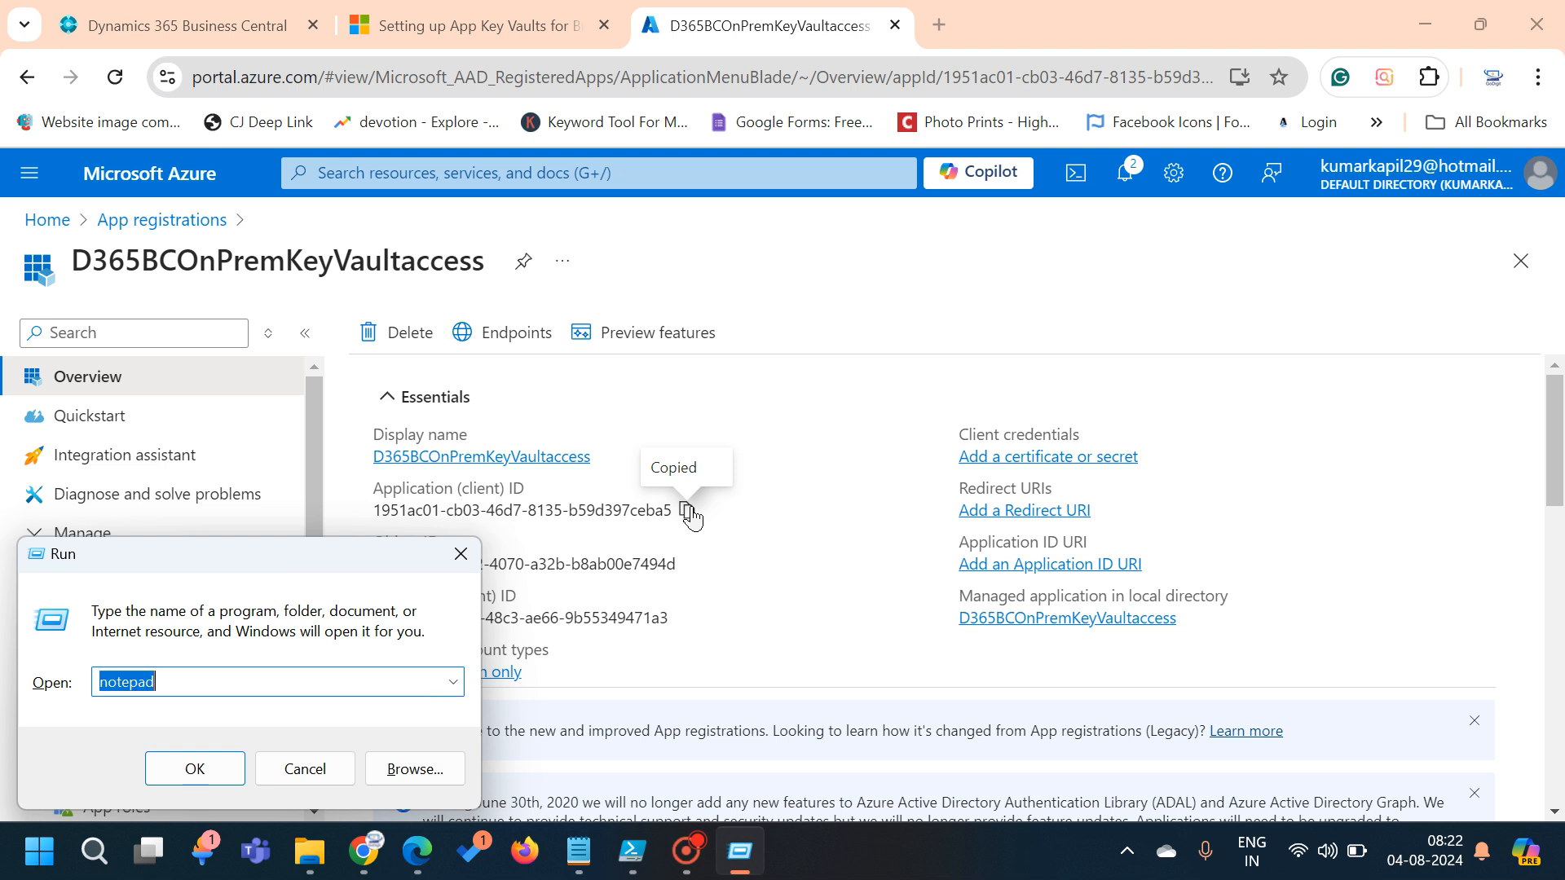
pyautogui.press('Return')
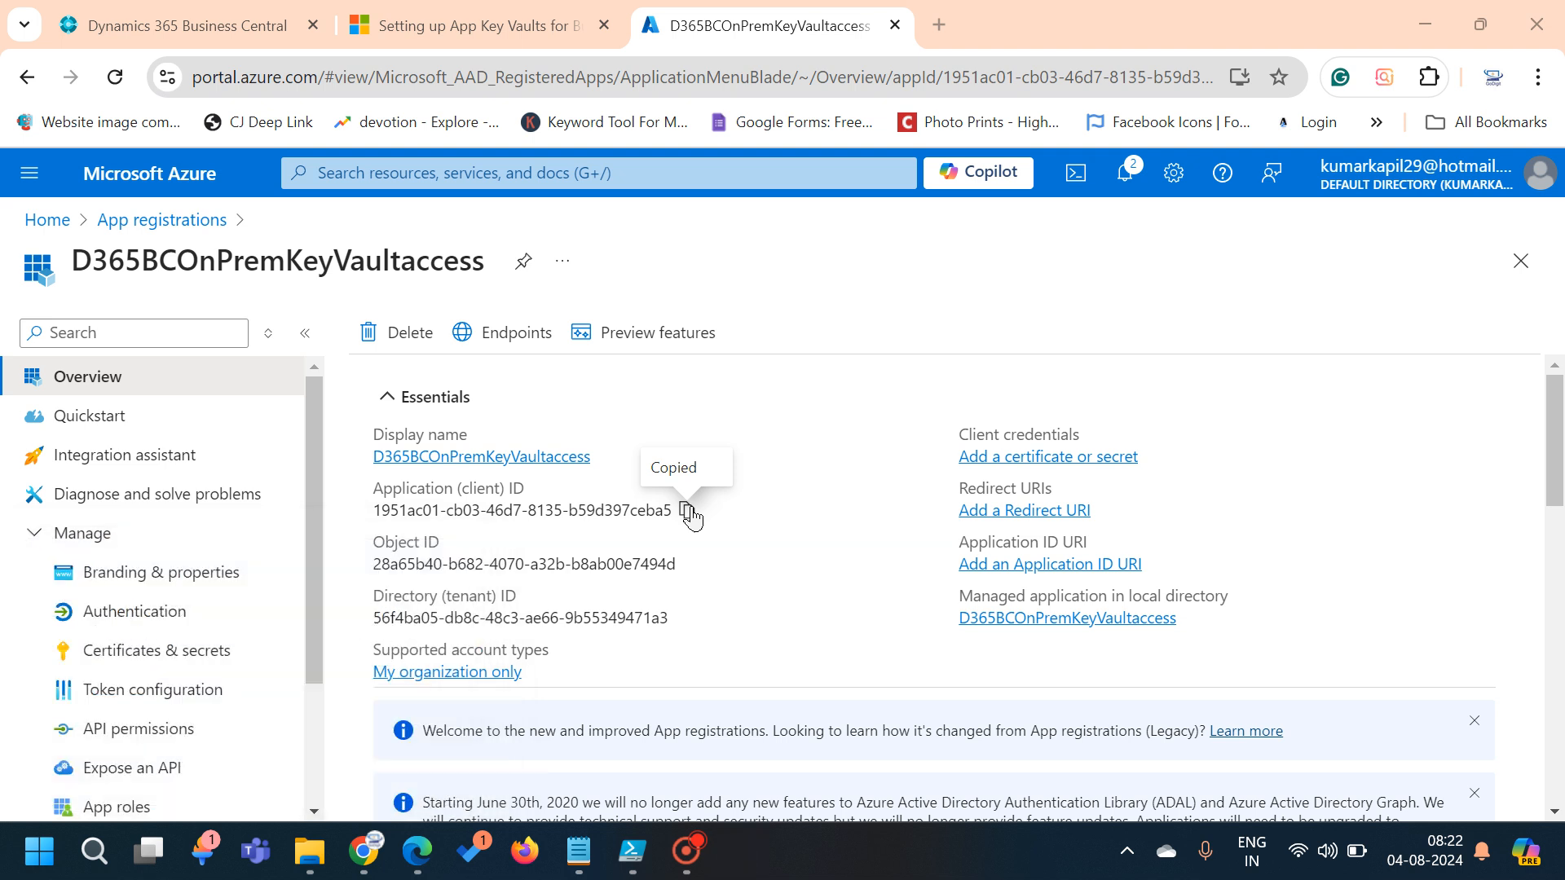
pyautogui.hotkey('ctrl', 'v')
pyautogui.click(1302, 299)
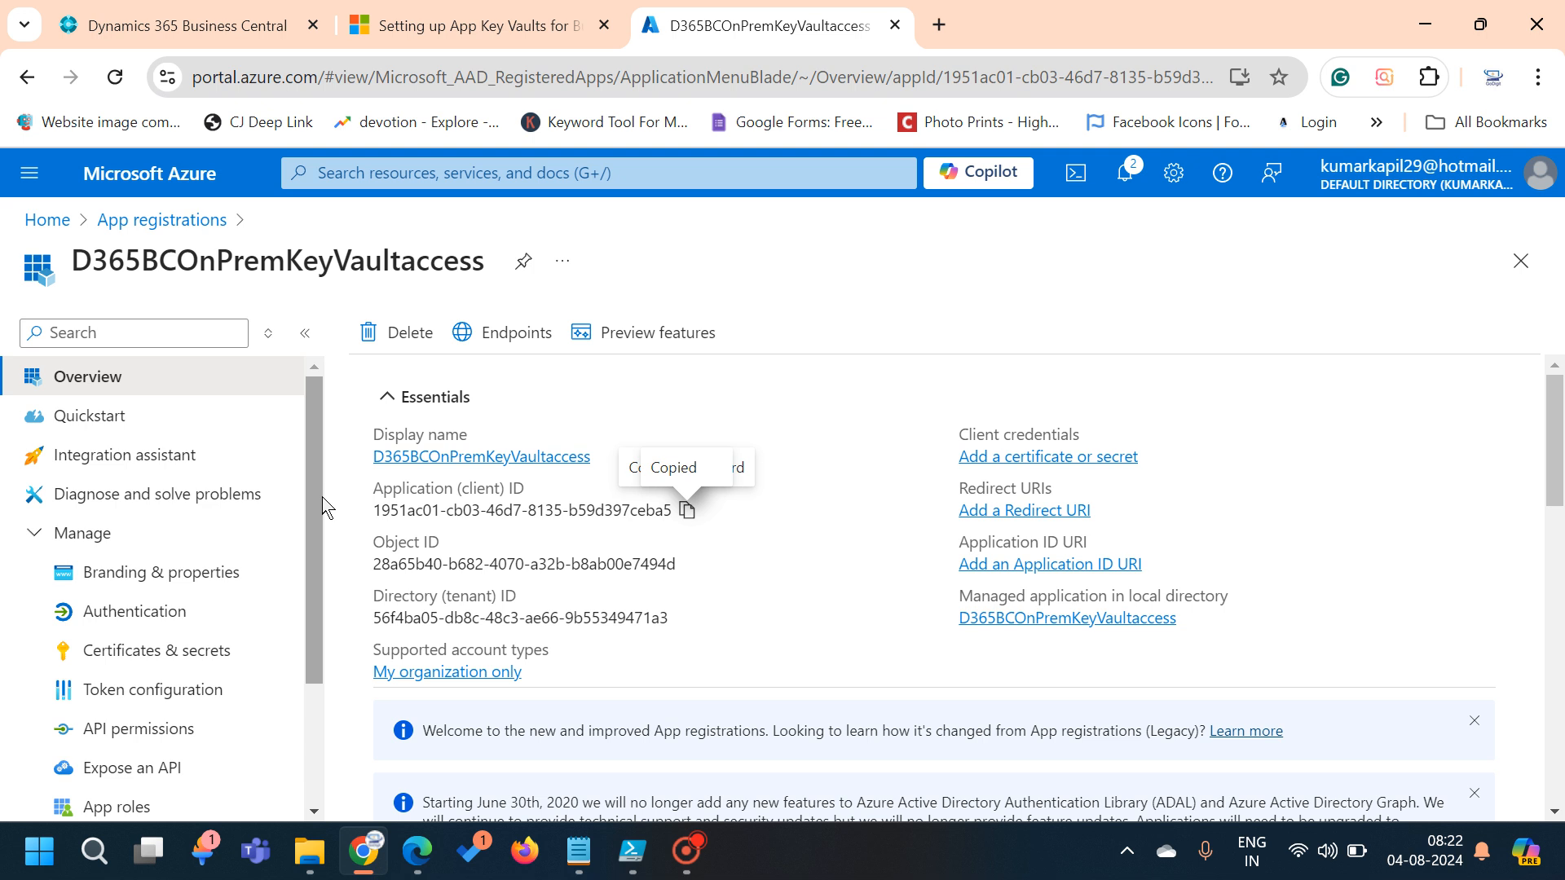
# Open the app's Certificates & secrets page on the Certificates tab
pyautogui.scroll(-1, 323, 508)
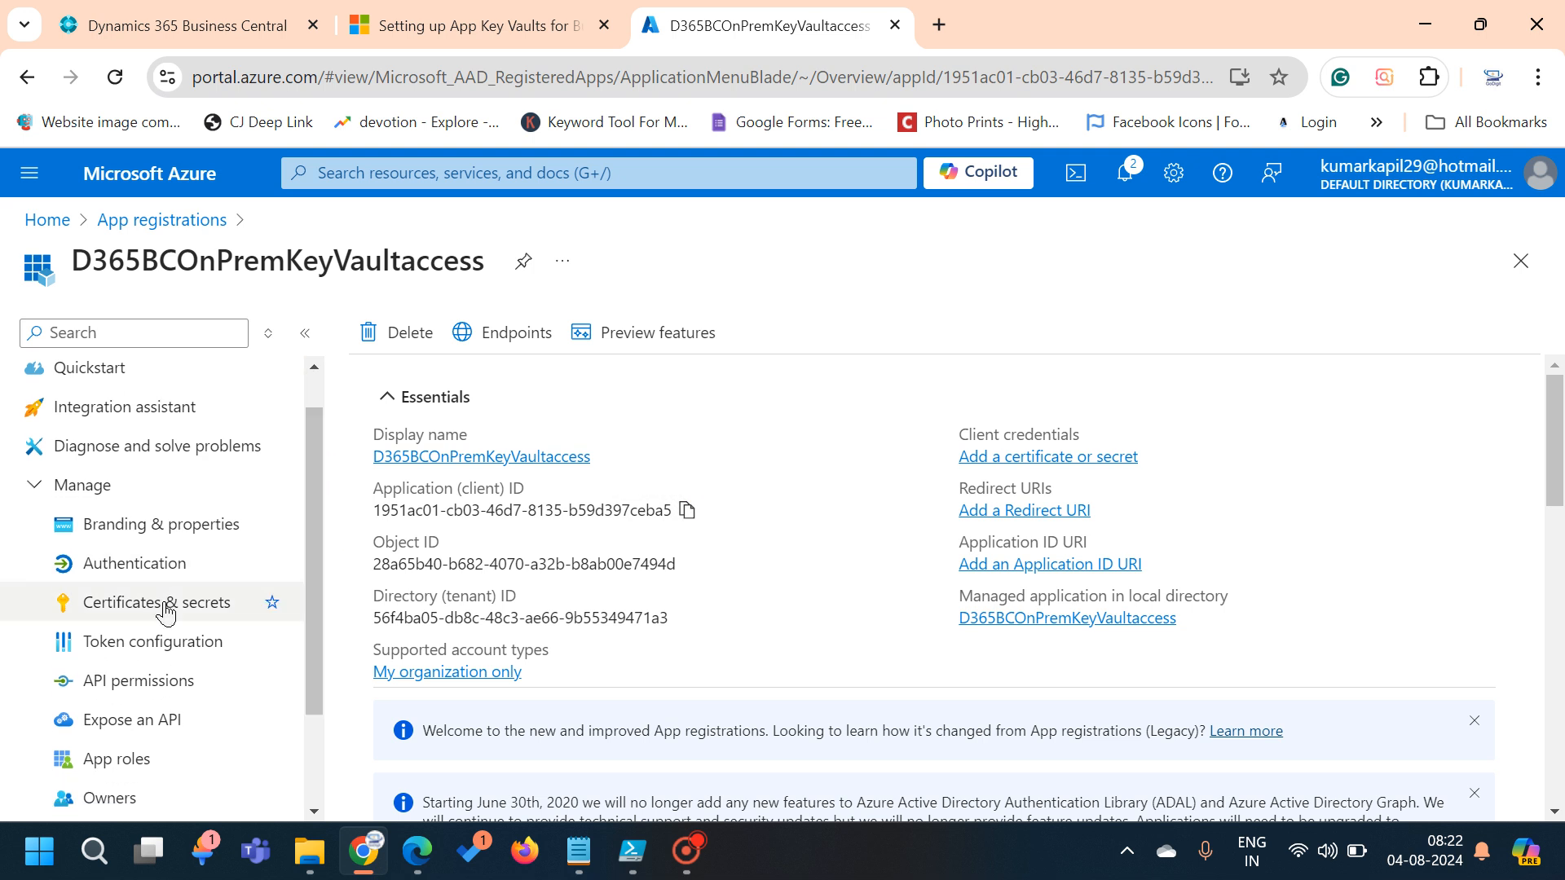
pyautogui.click(157, 613)
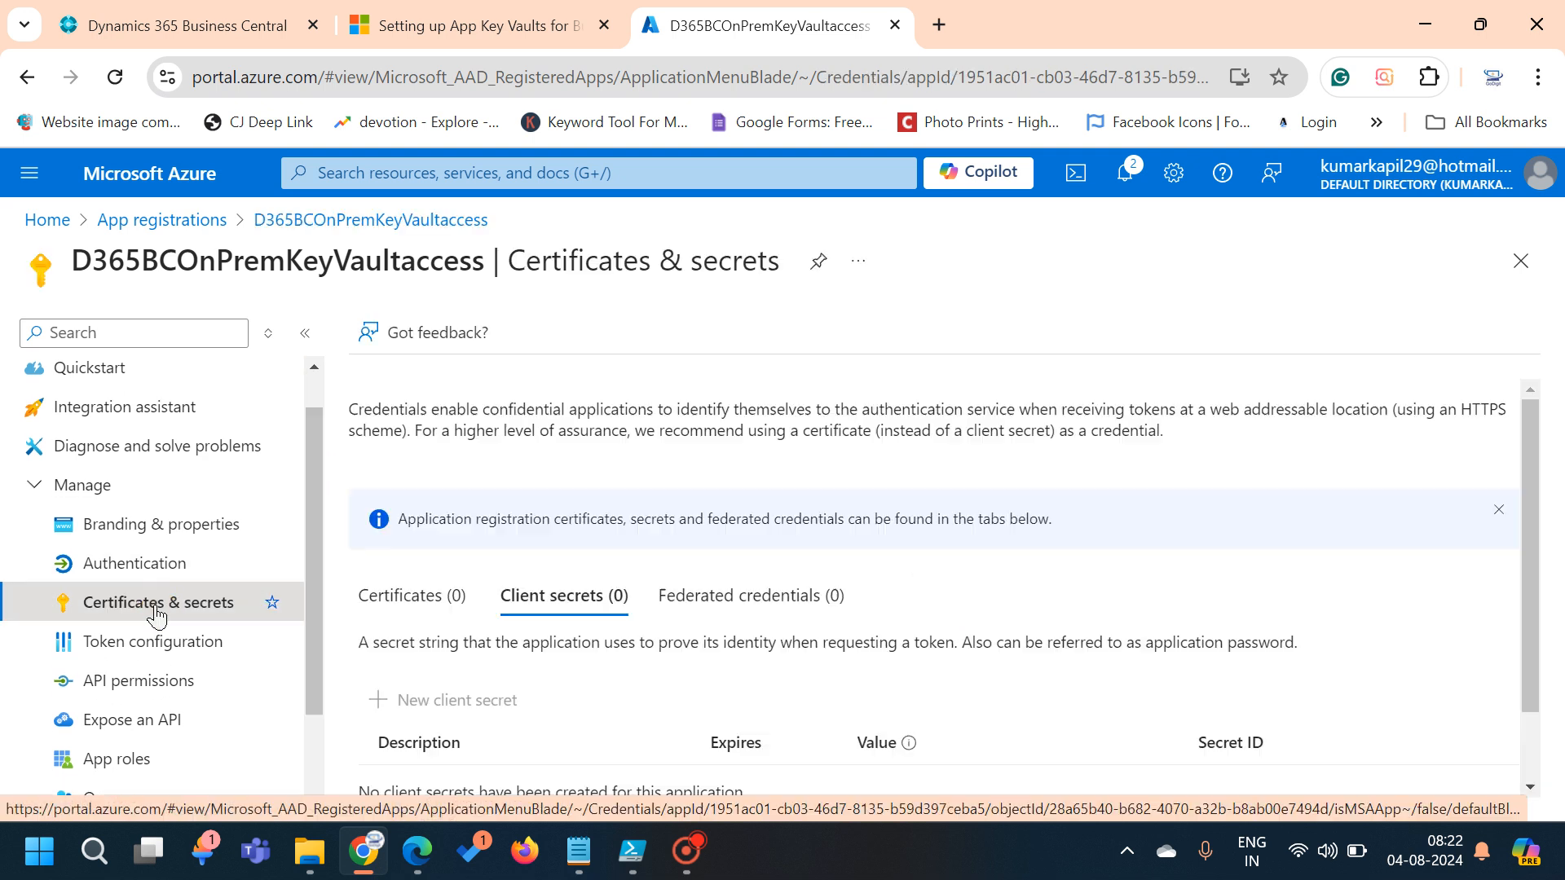
pyautogui.click(397, 603)
pyautogui.scroll(-1, 397, 603)
# Upload BusinessCentralKeyVaultReader.cer with the description 'Self Signed Certificate for D365 BC On prem'
pyautogui.click(422, 616)
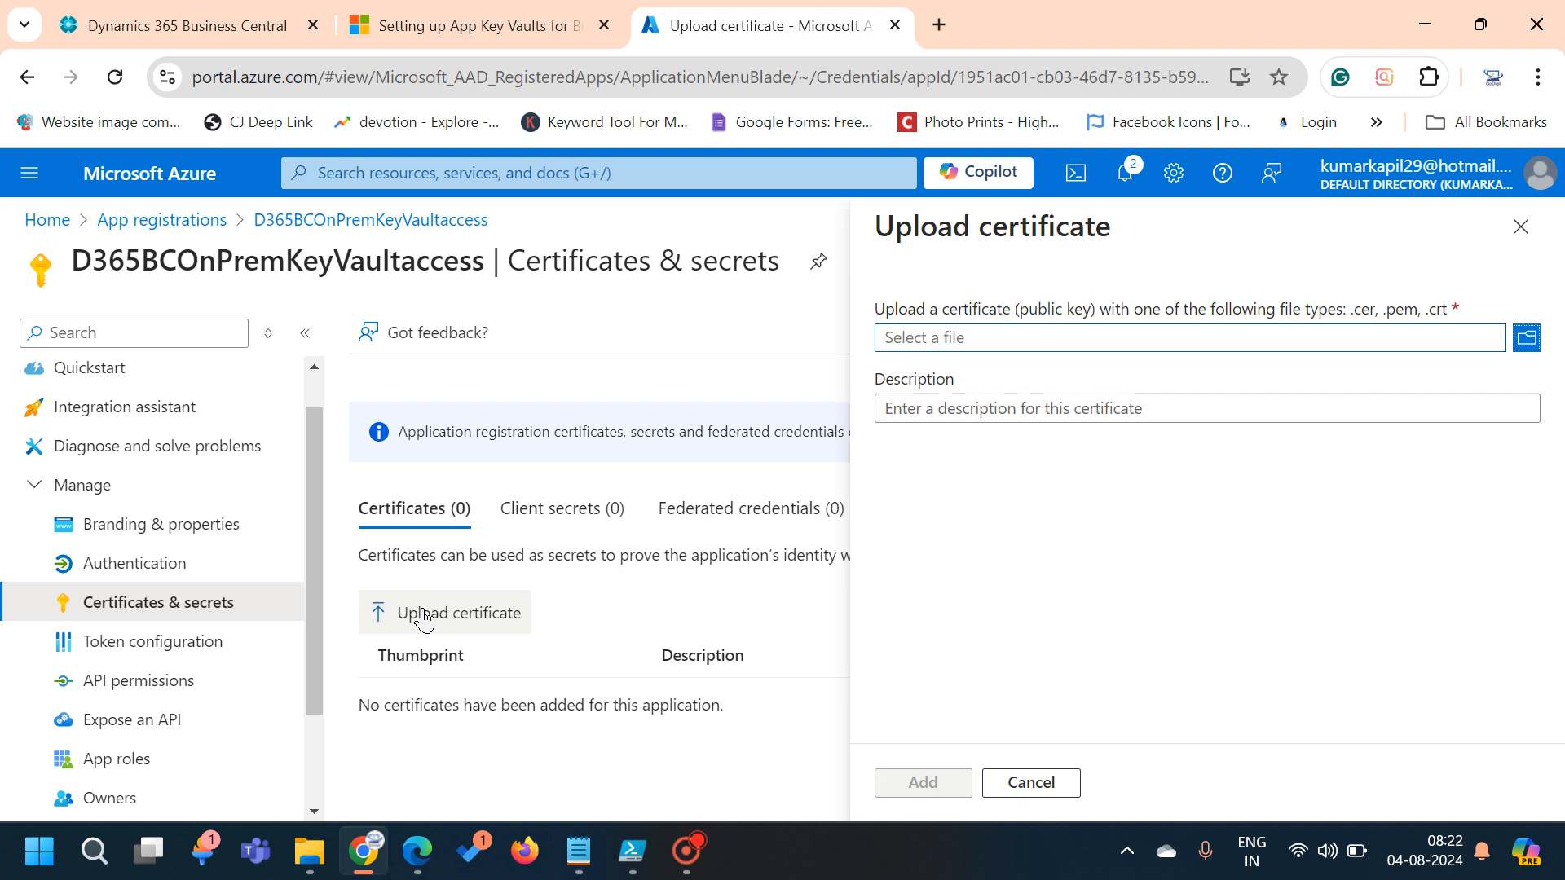
pyautogui.click(1532, 342)
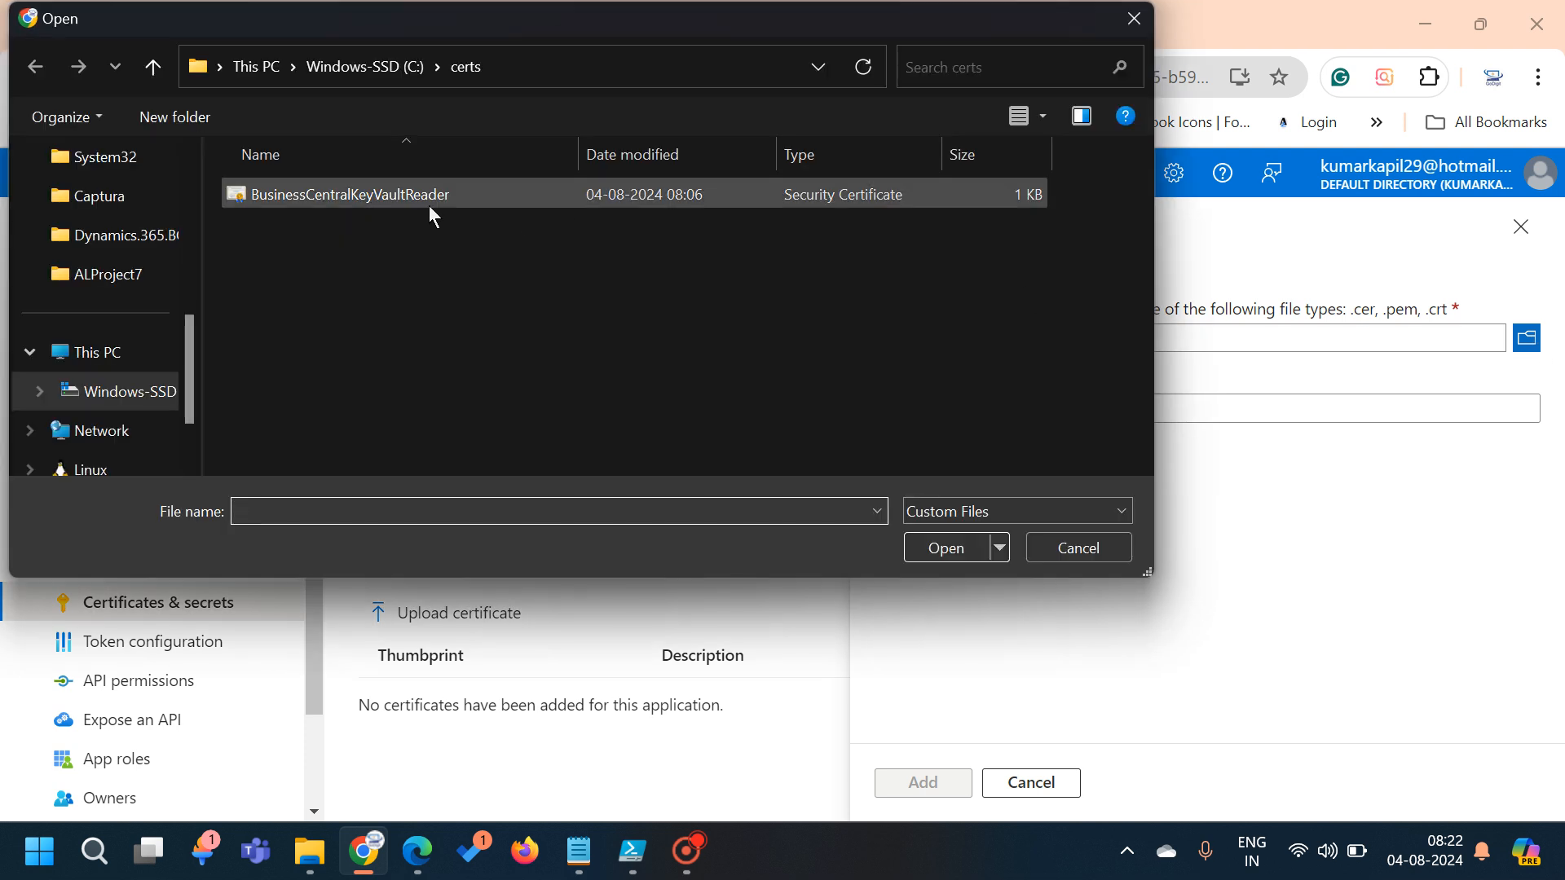
pyautogui.click(433, 213)
pyautogui.click(963, 548)
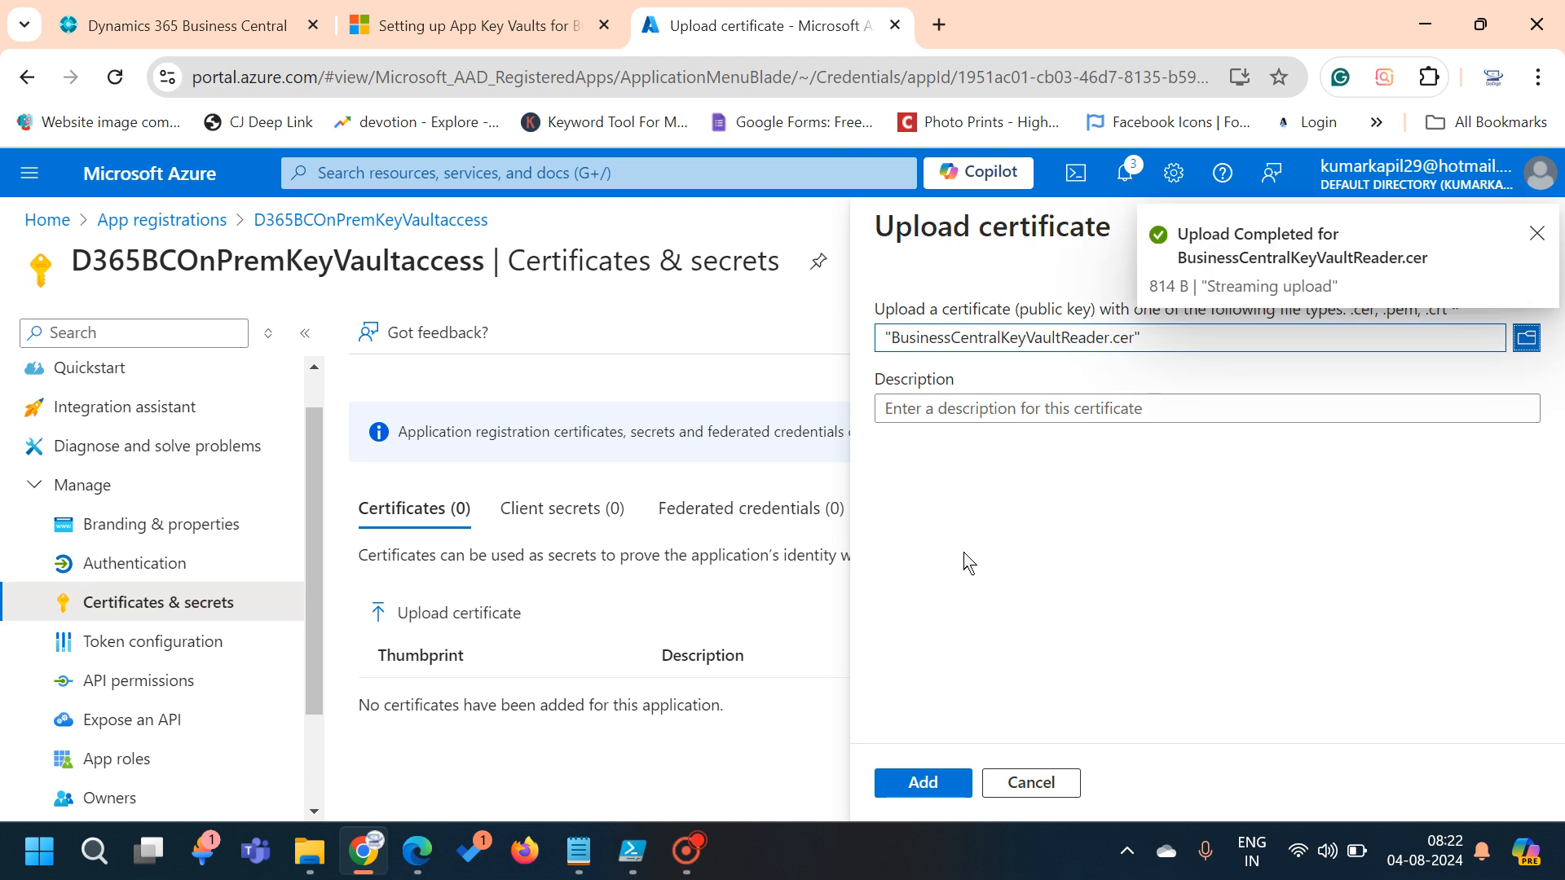
pyautogui.click(1043, 407)
pyautogui.write('Self Sigee')
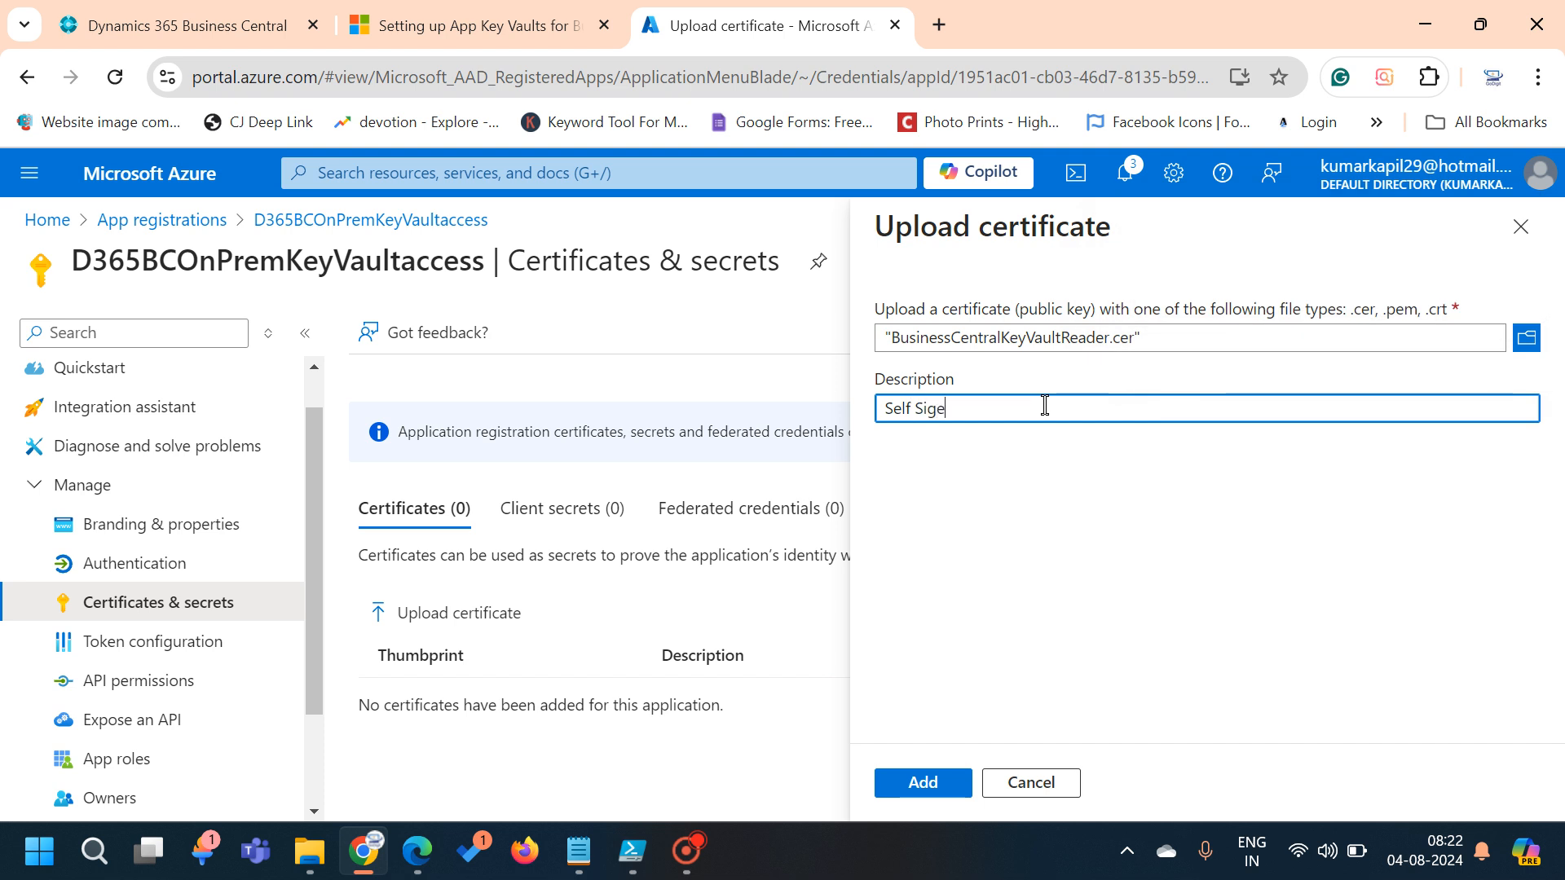
pyautogui.press('BackSpace')
pyautogui.write('ned Cert')
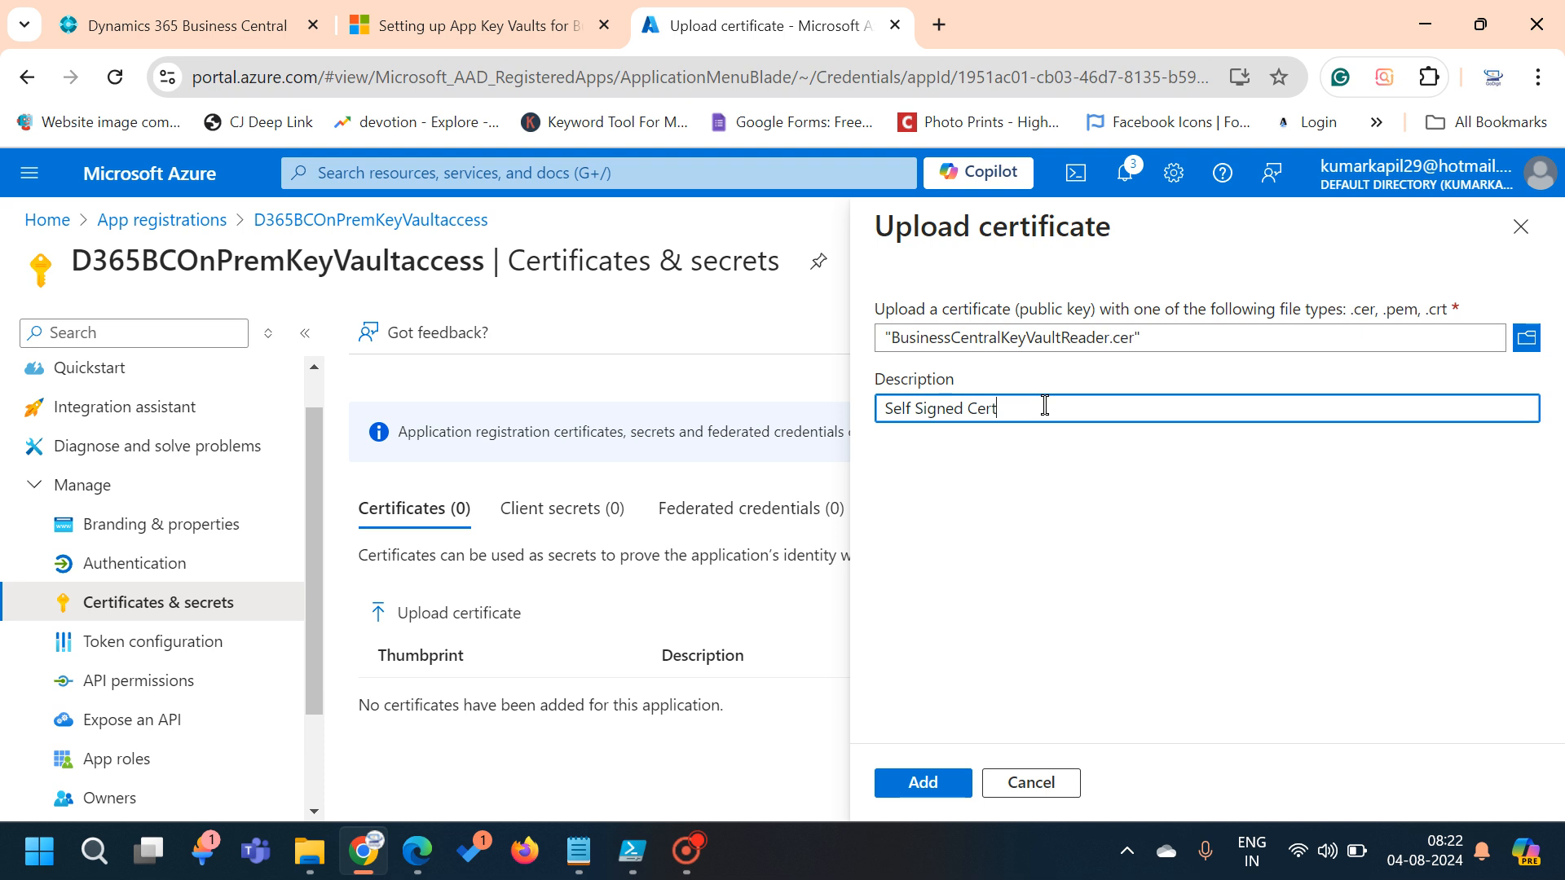
pyautogui.write('ificate for D365 BC On prem')
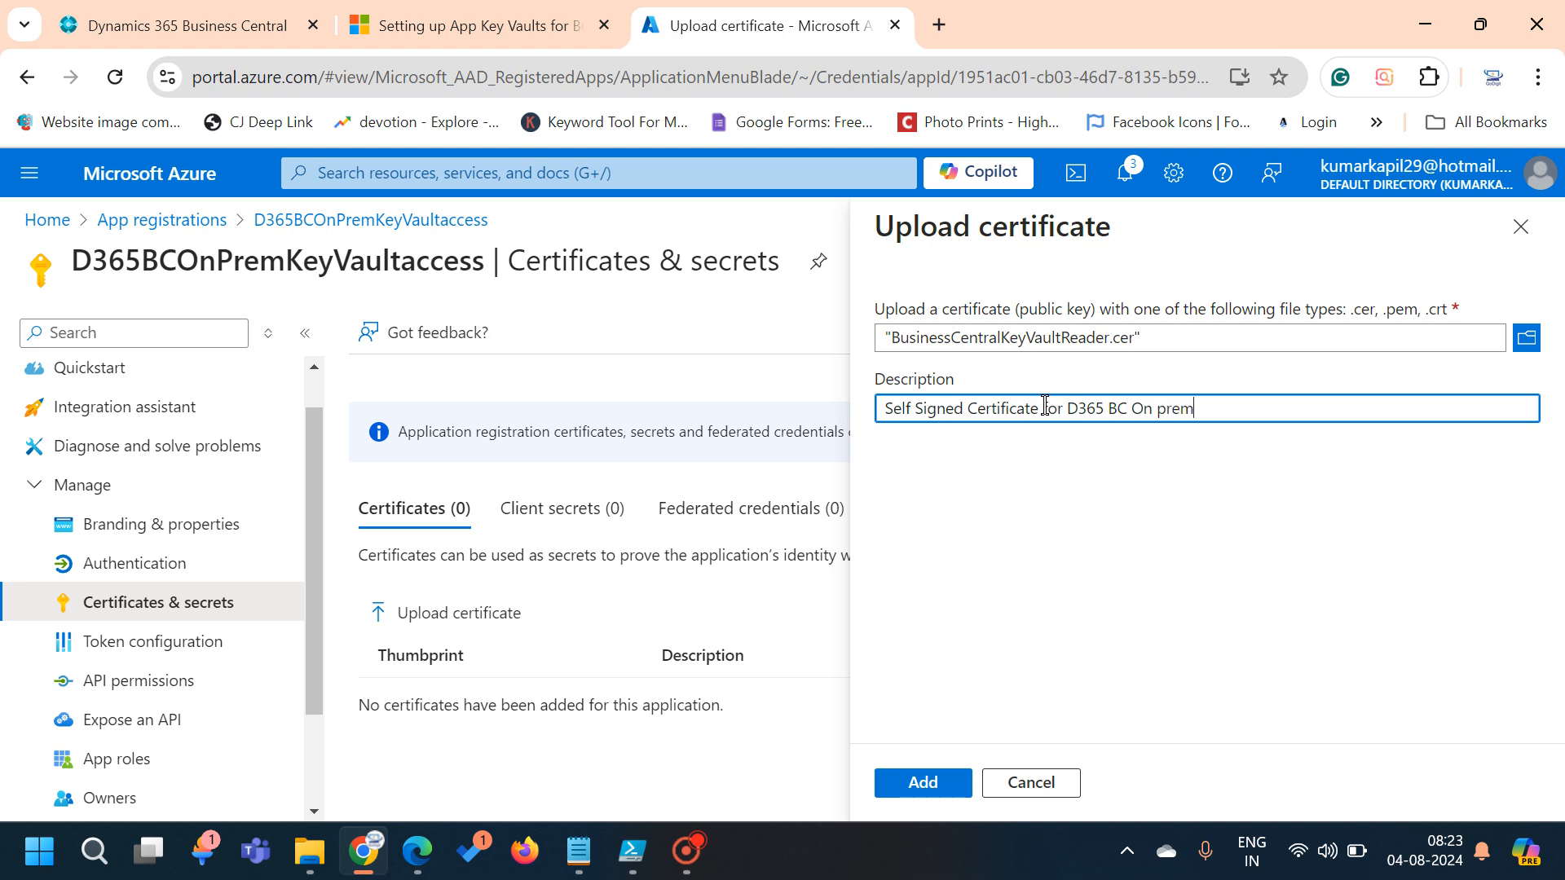
pyautogui.click(924, 766)
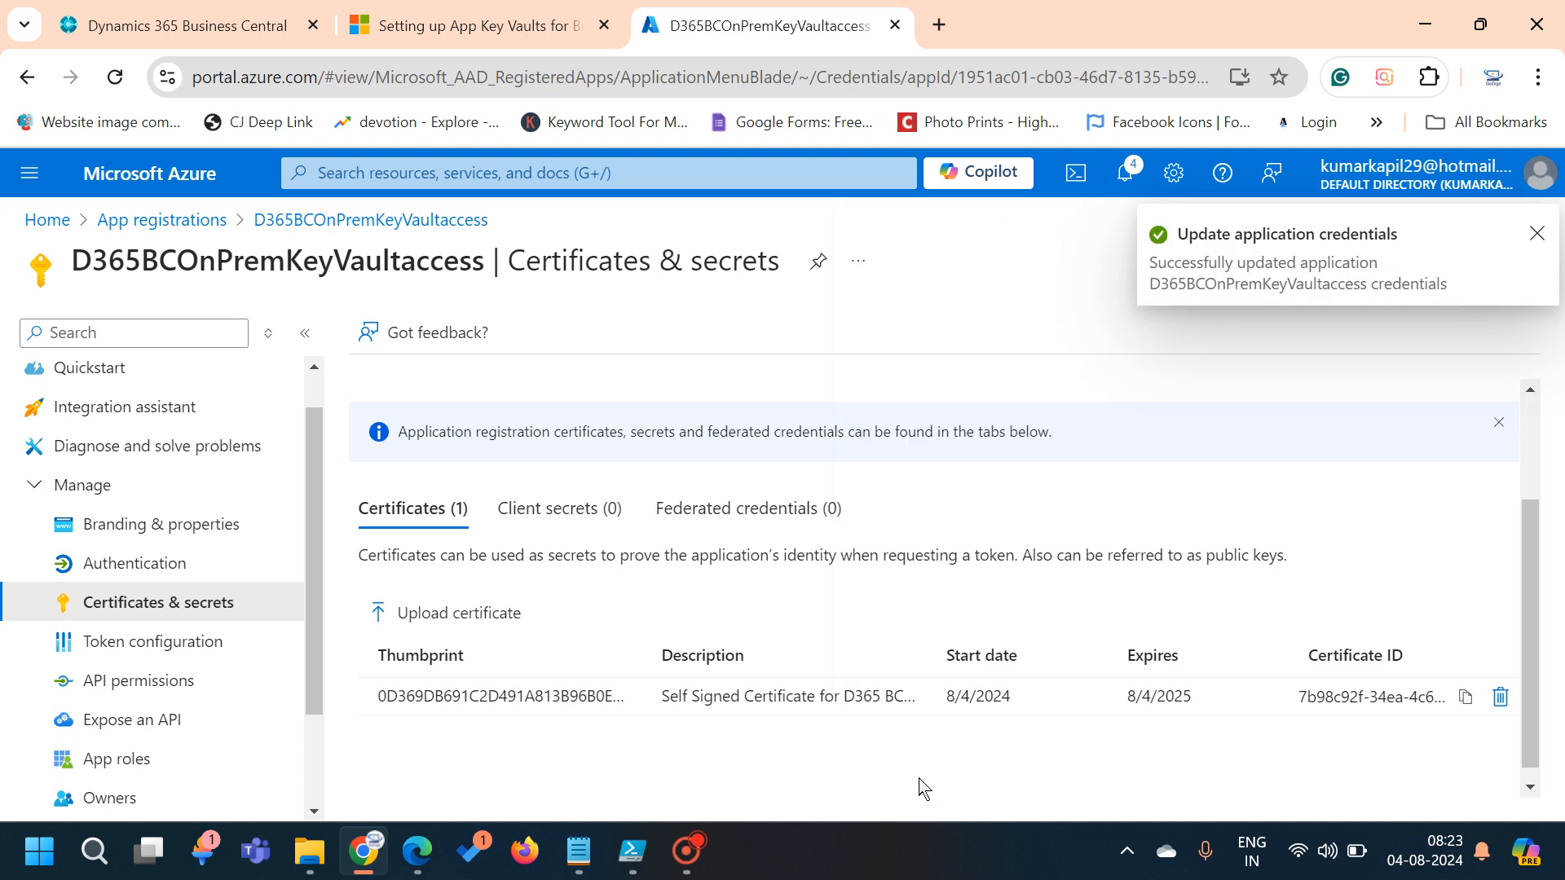
# Select the D365BCOnPremKeyVaultaccess app name in the page title
pyautogui.scroll(-1, 844, 694)
pyautogui.scroll(2, 845, 694)
pyautogui.scroll(-2, 845, 694)
pyautogui.scroll(1, 845, 694)
pyautogui.scroll(1, 846, 695)
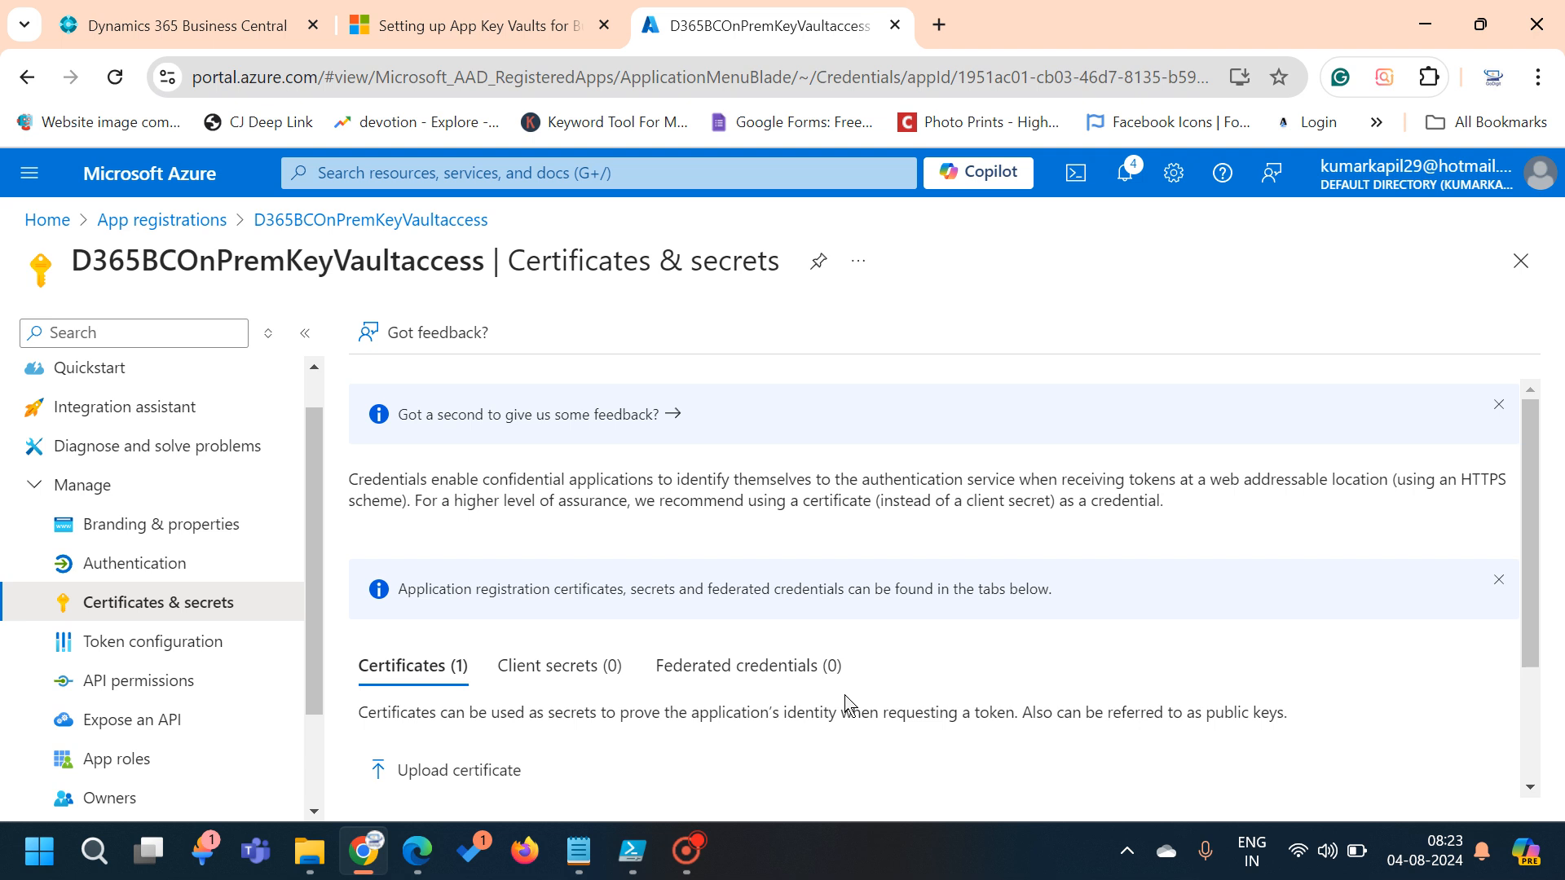
pyautogui.moveTo(74, 253); pyautogui.dragTo(480, 257)
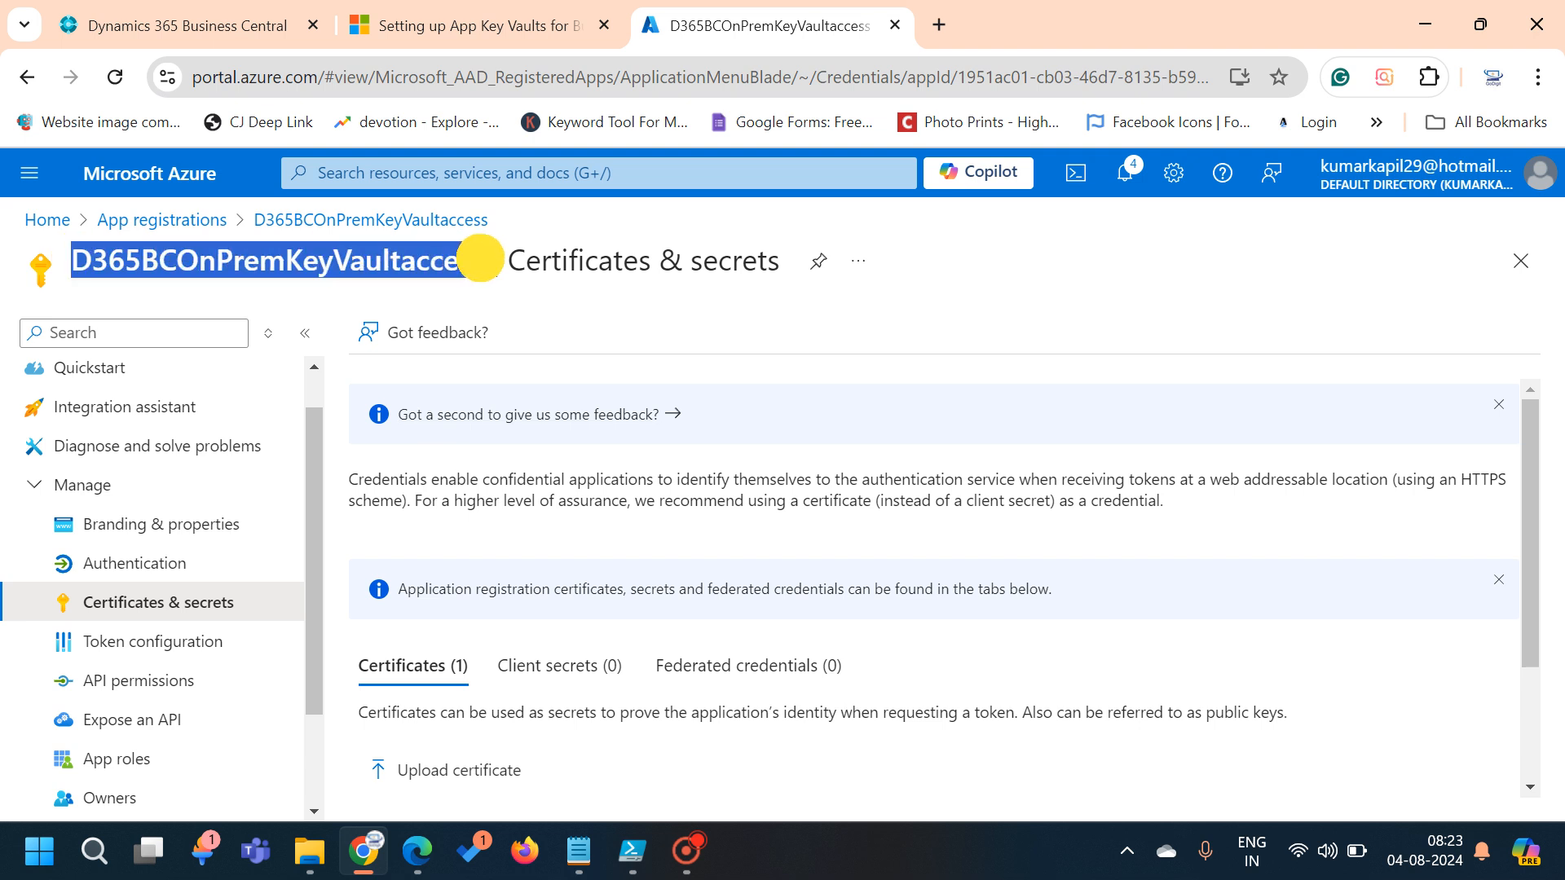
pyautogui.moveTo(481, 259); pyautogui.dragTo(489, 259)
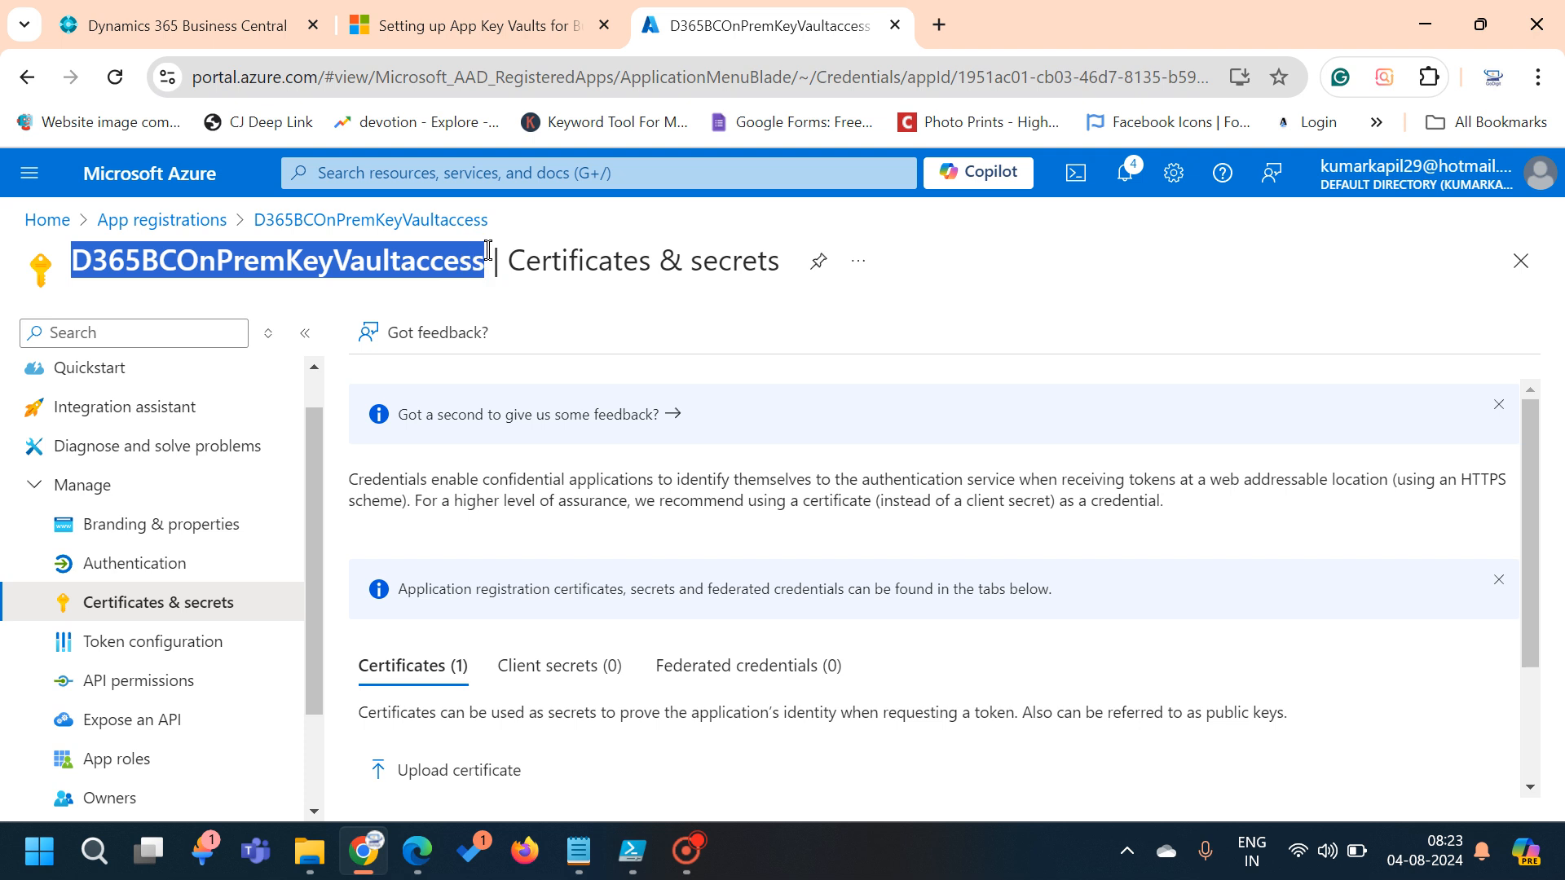
# Search 'key' and open the D365BCkeyVaultreader vault from the Key vaults list
pyautogui.click(587, 166)
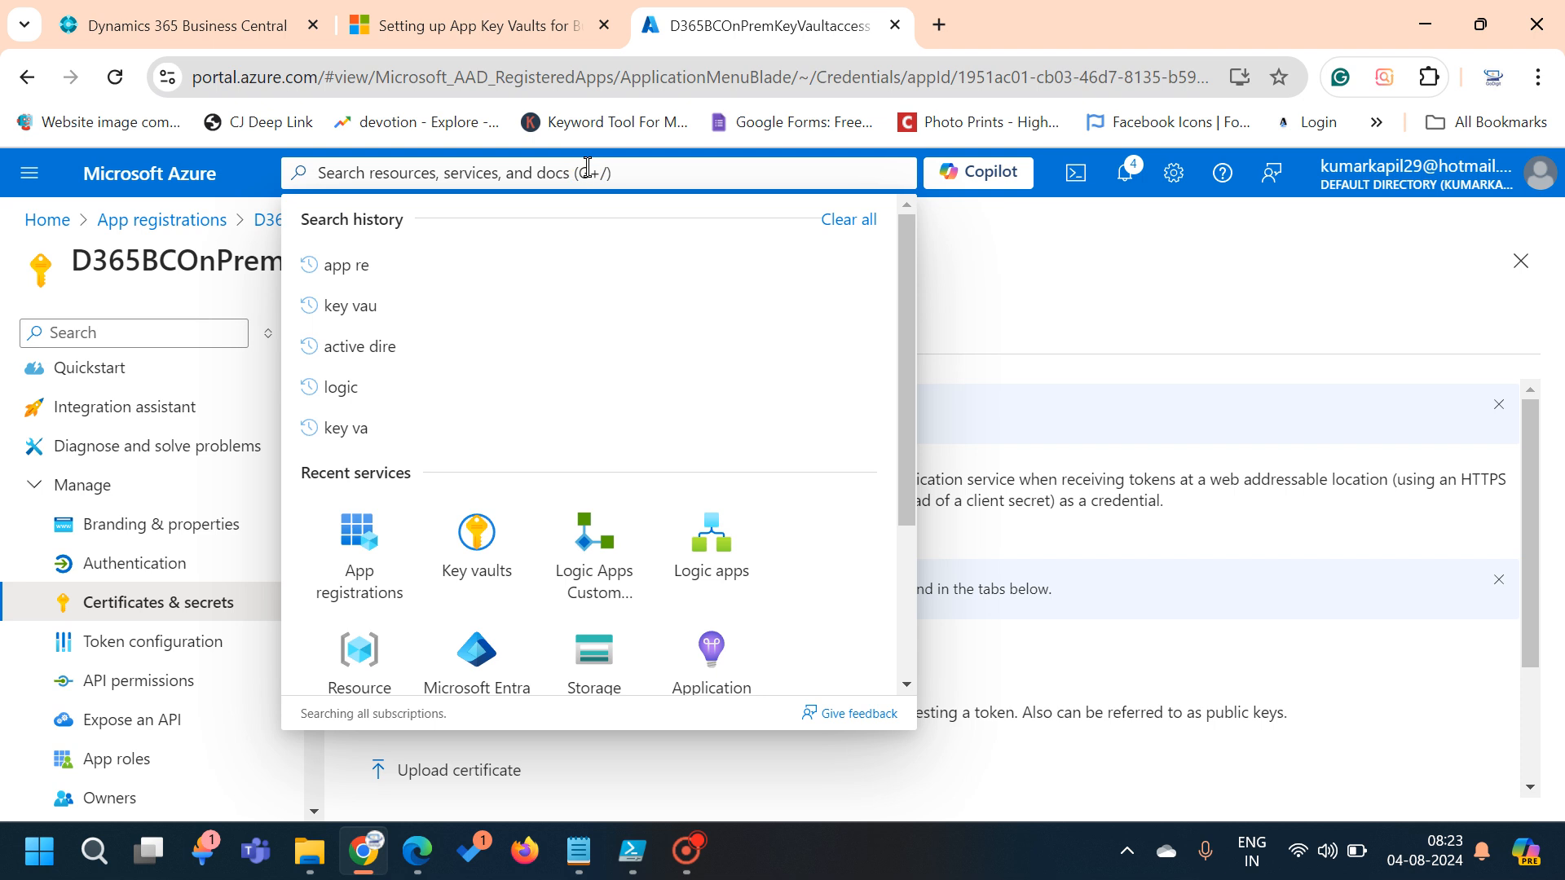
pyautogui.write('key')
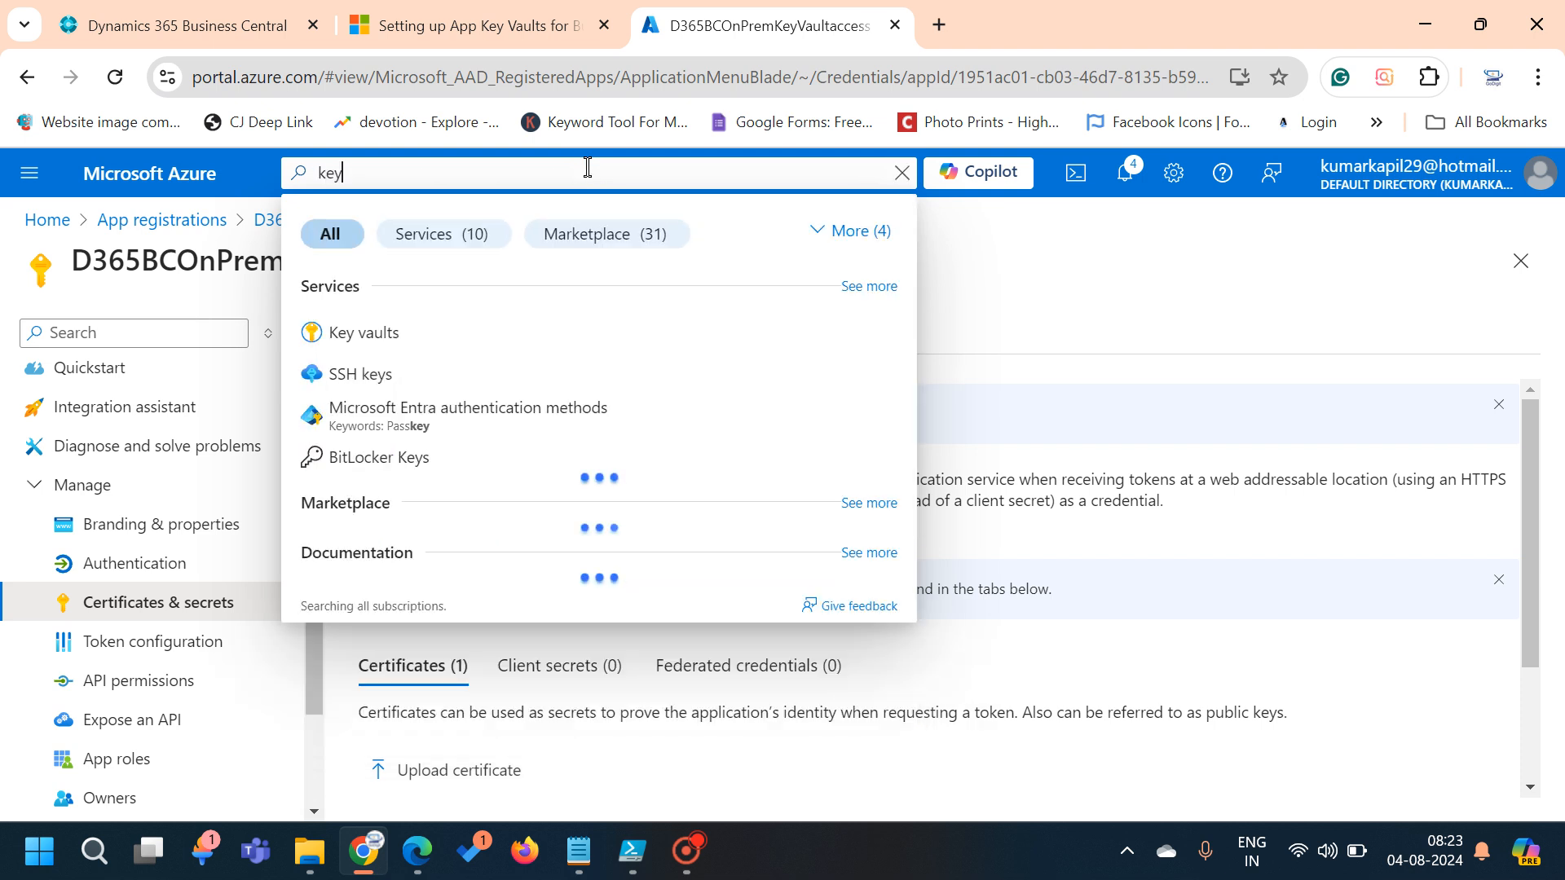
pyautogui.press('Down')
pyautogui.press('Return')
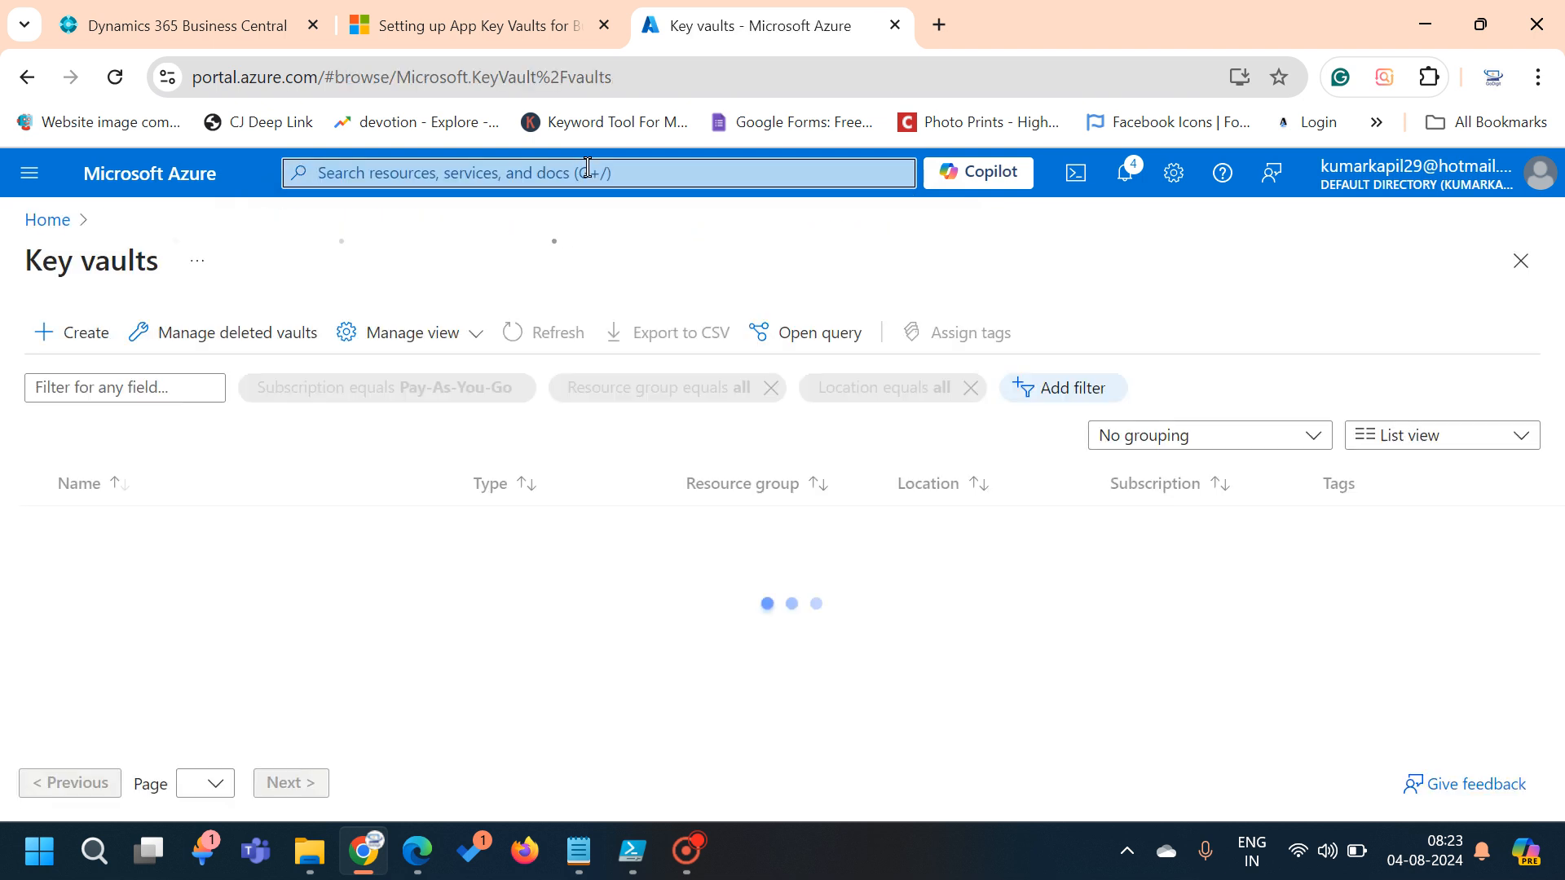
pyautogui.click(170, 527)
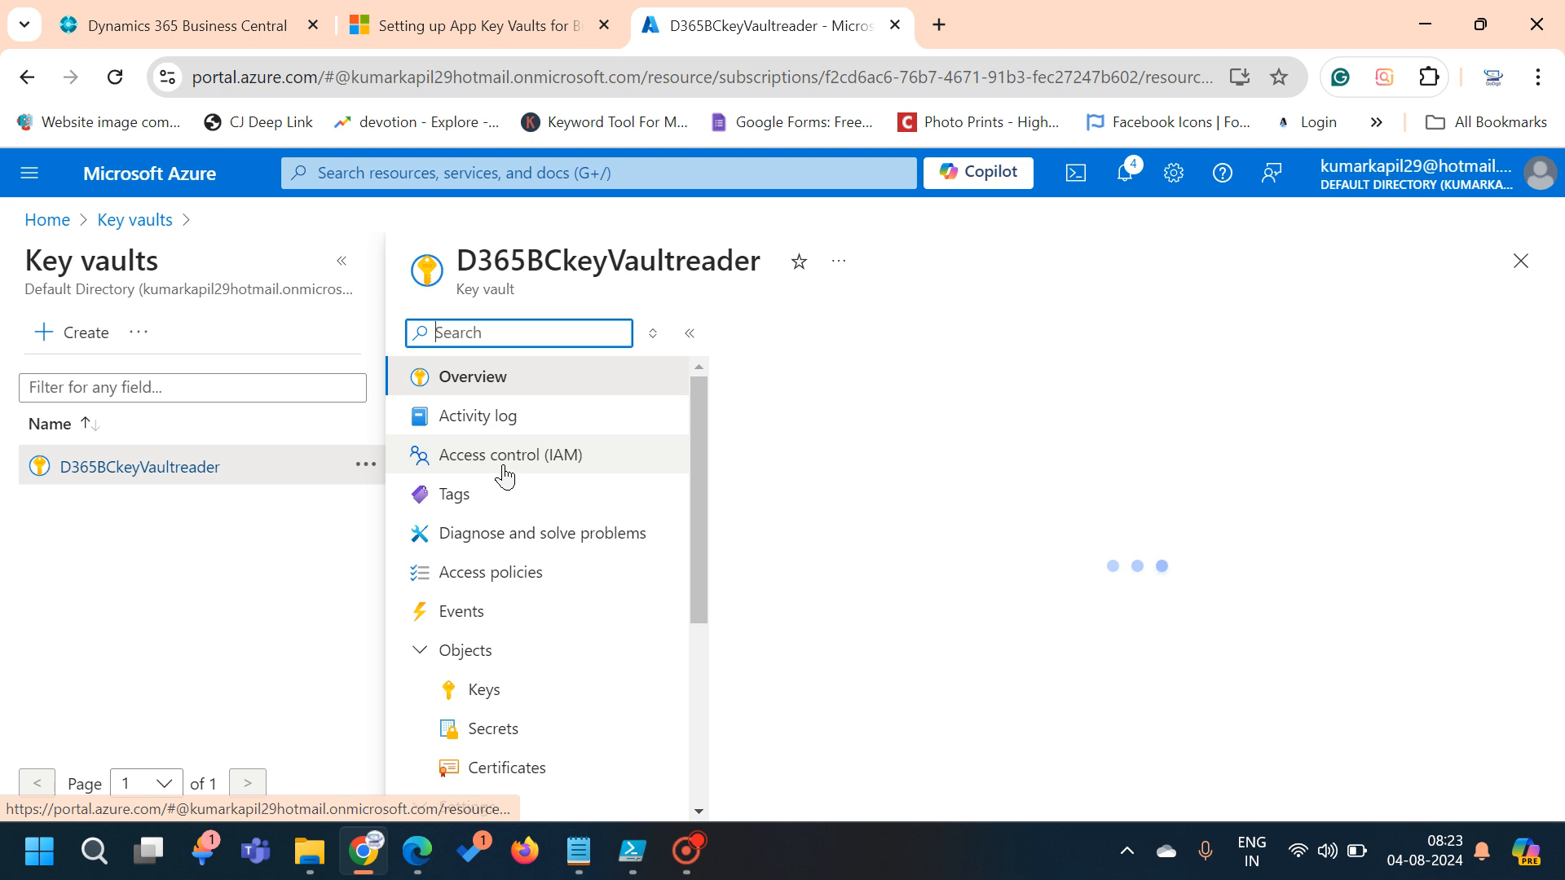
# Go to the vault's Access policies and begin creating a new policy
pyautogui.click(505, 474)
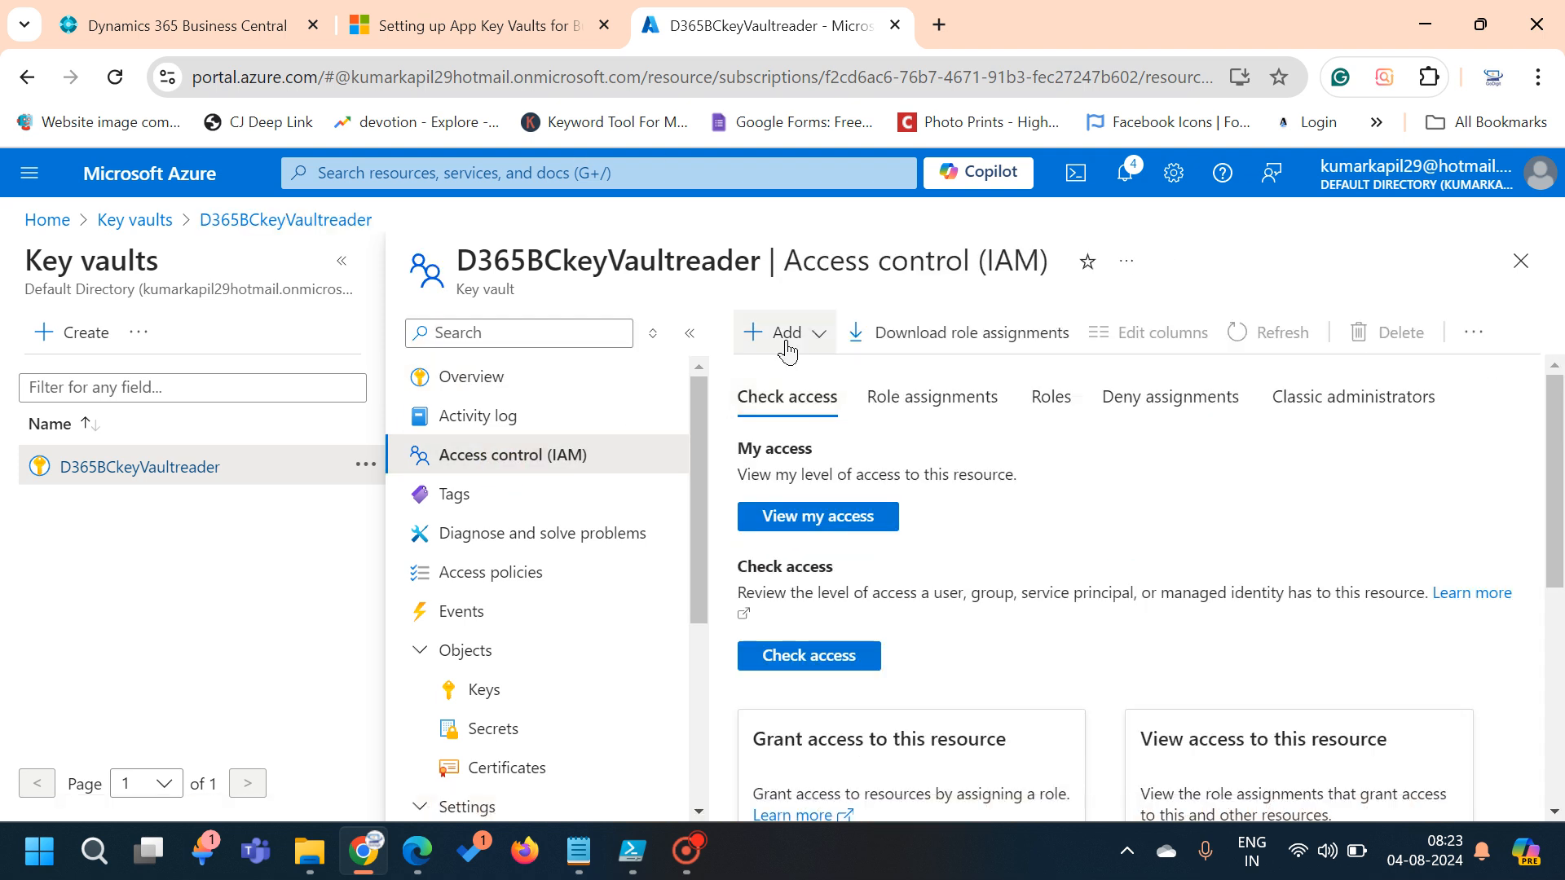
pyautogui.click(510, 575)
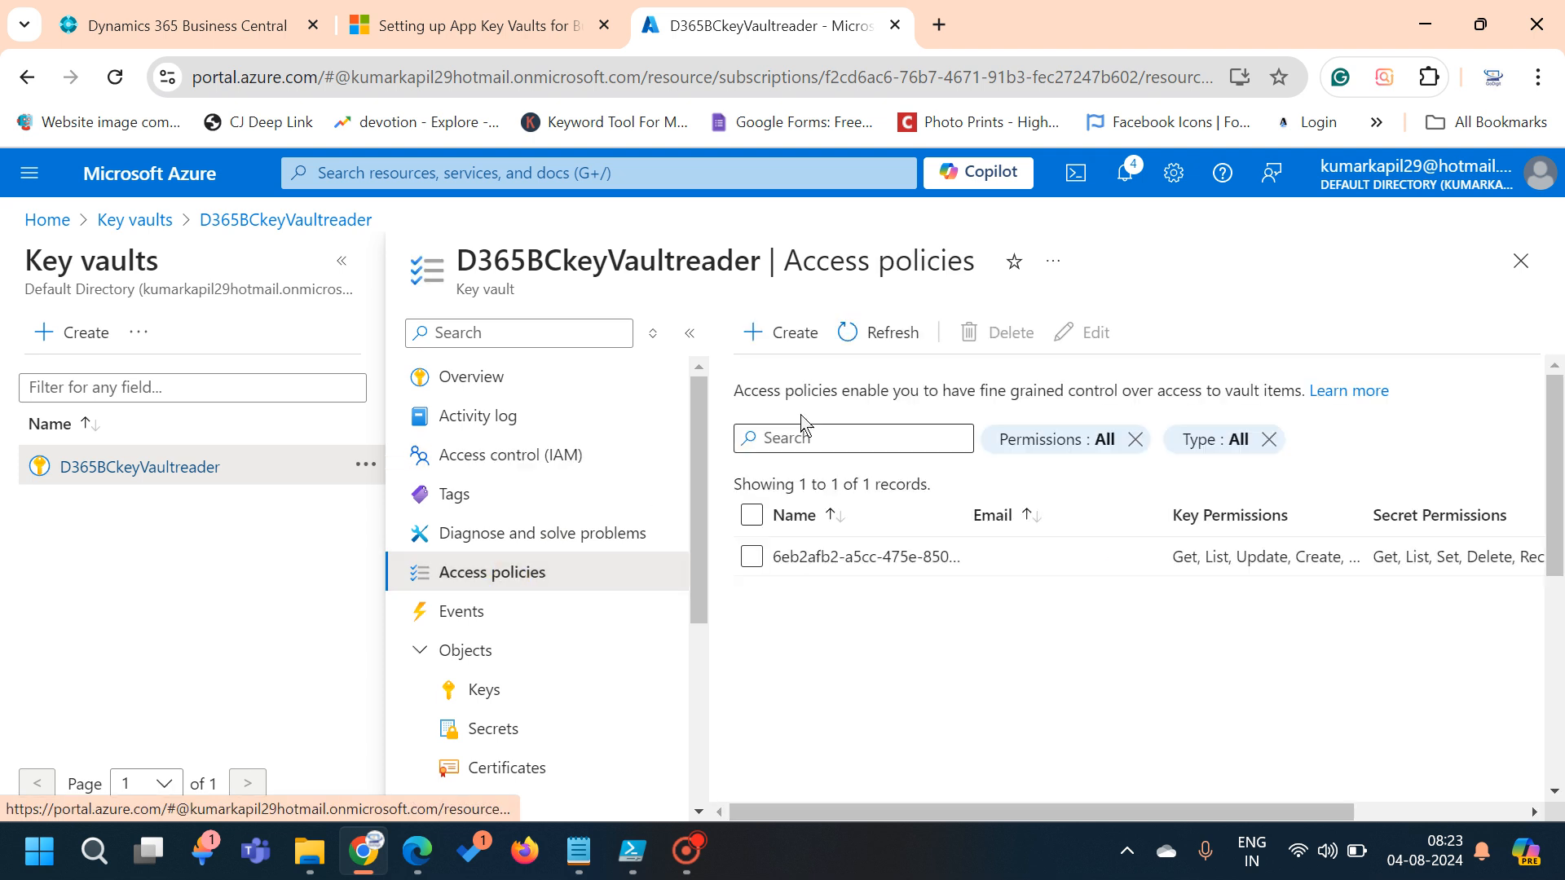
pyautogui.click(785, 346)
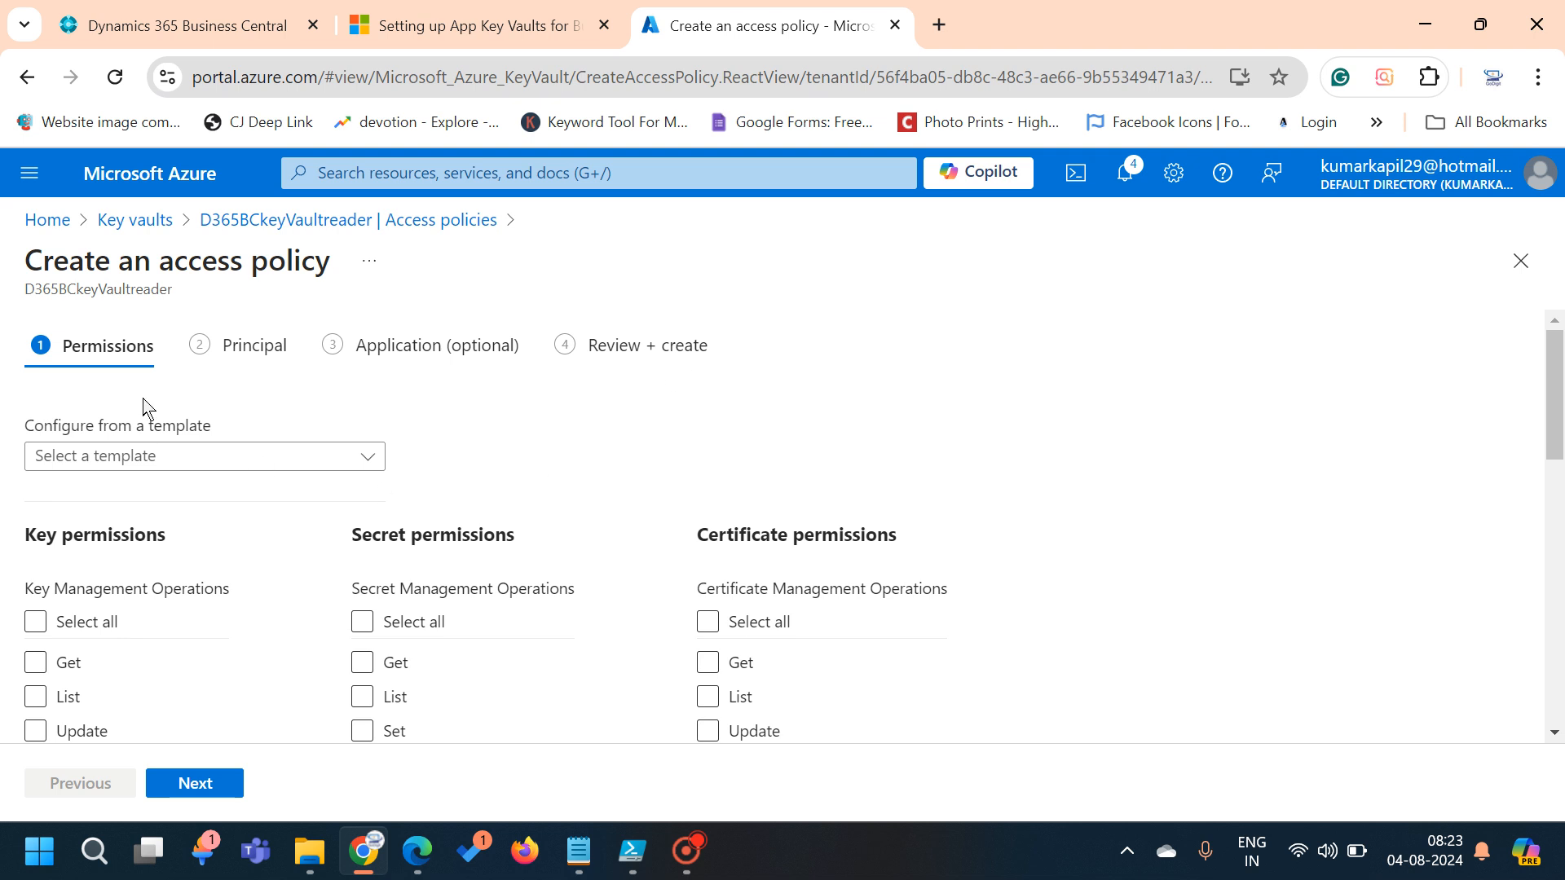
# Check Get and List under Secret permissions and continue to the Principal step
pyautogui.scroll(-1, 459, 582)
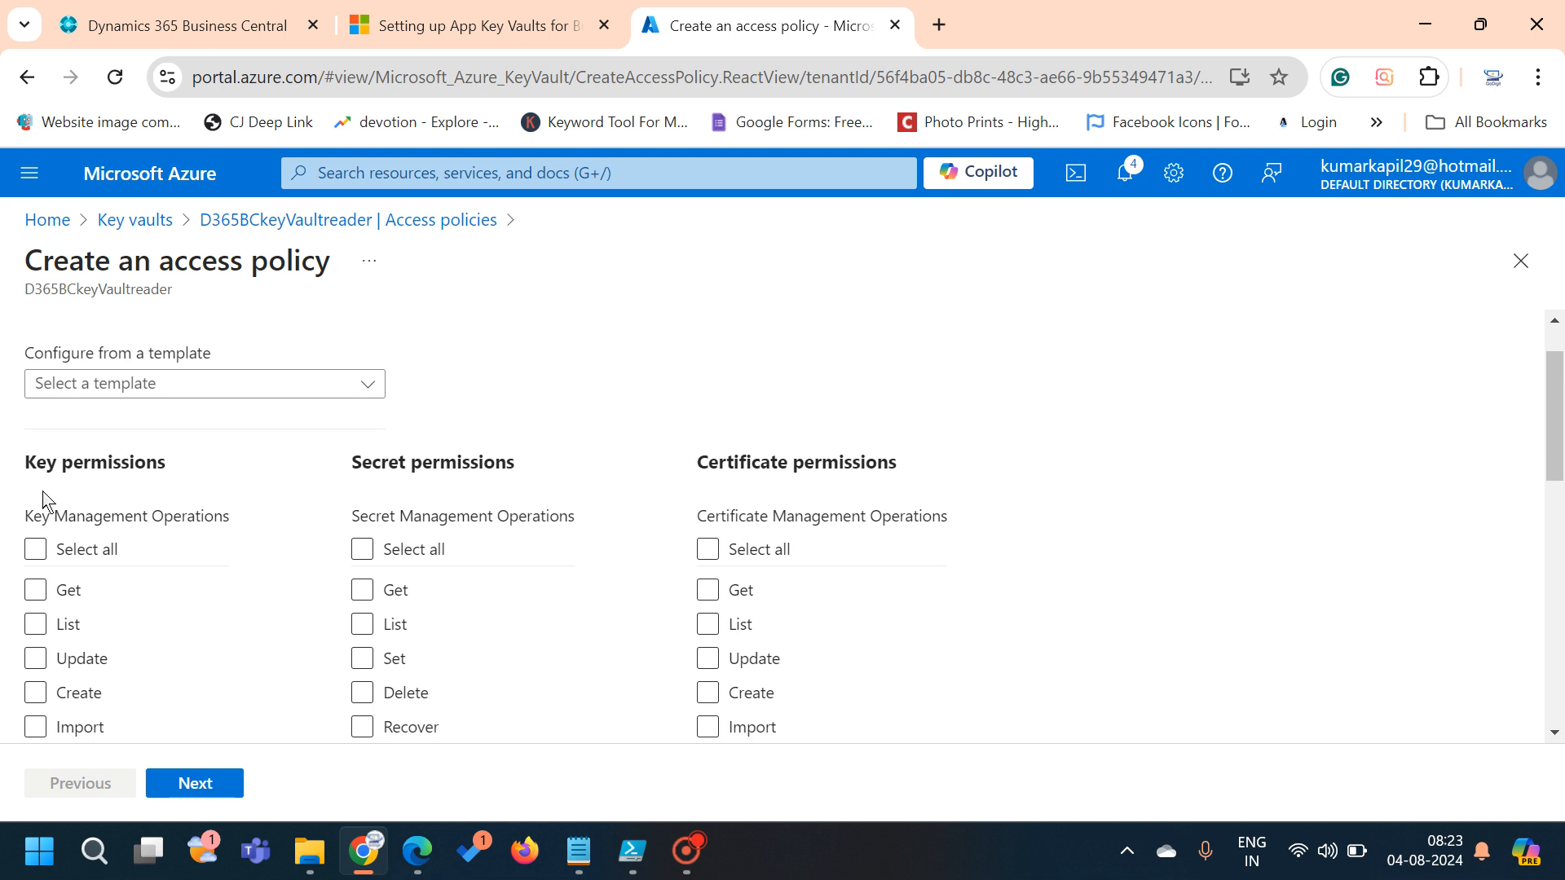
pyautogui.click(49, 657)
pyautogui.click(362, 595)
pyautogui.click(363, 629)
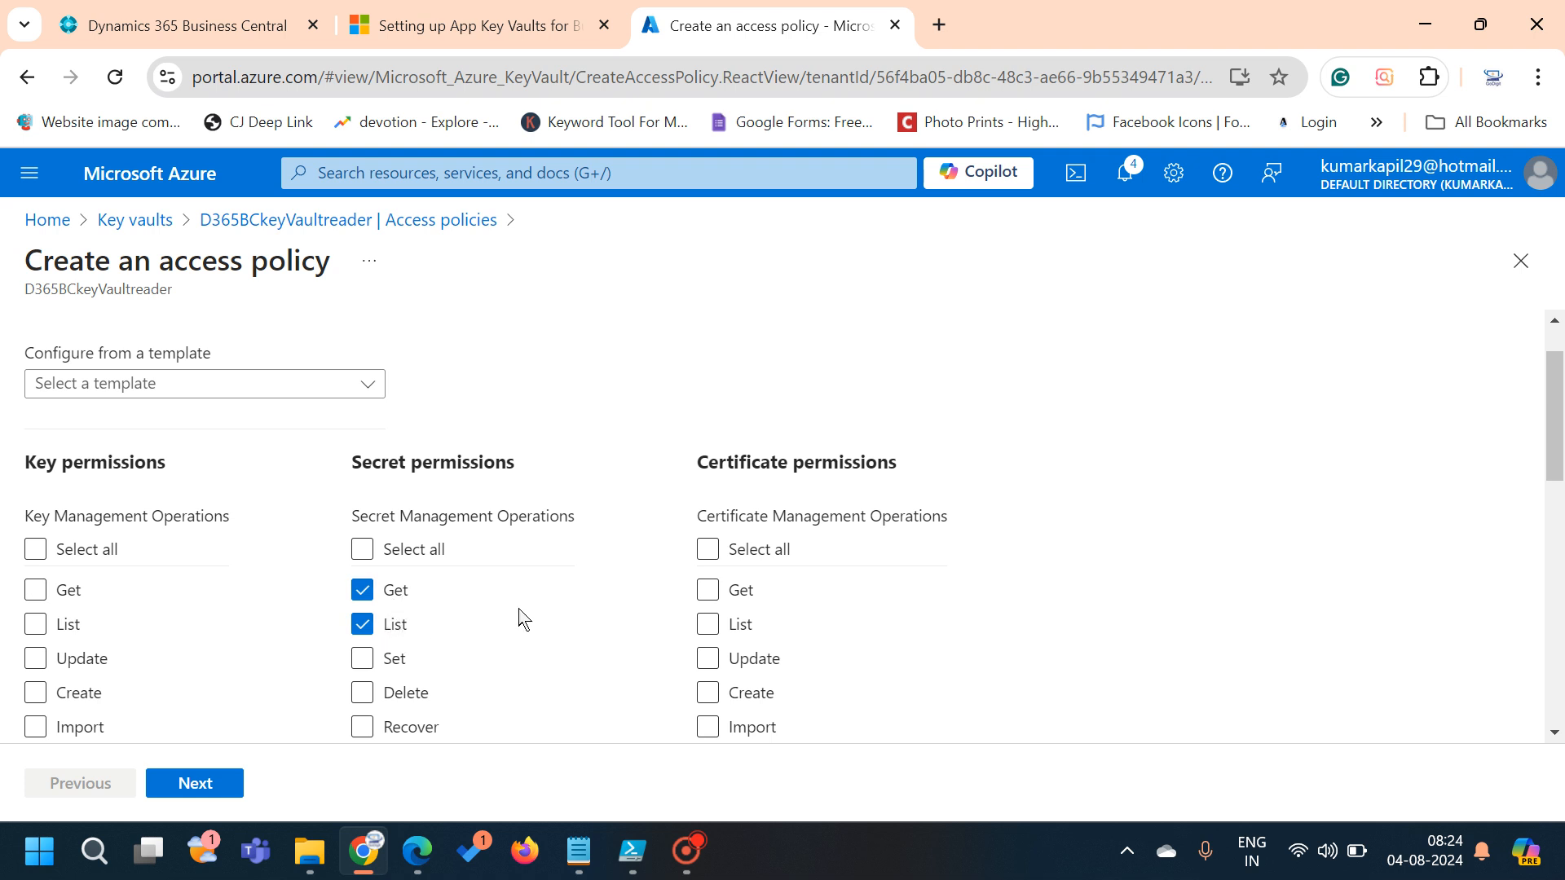
pyautogui.click(195, 783)
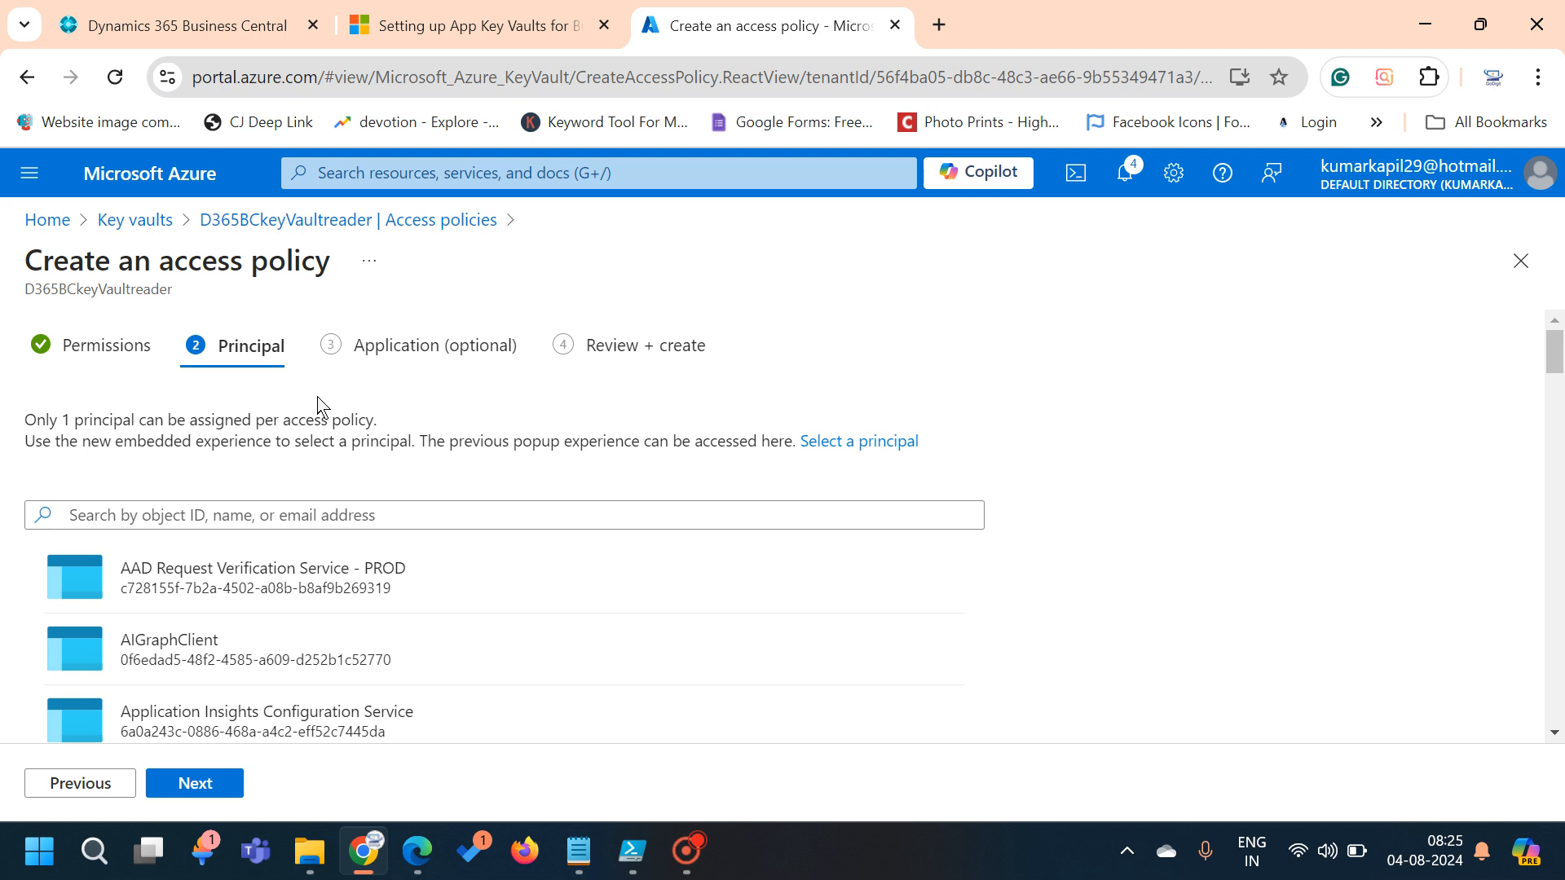
# Search 'D3', pick D365BCOnPremKeyVaultaccess as principal, and advance to Review + create
pyautogui.click(318, 520)
pyautogui.write('D3')
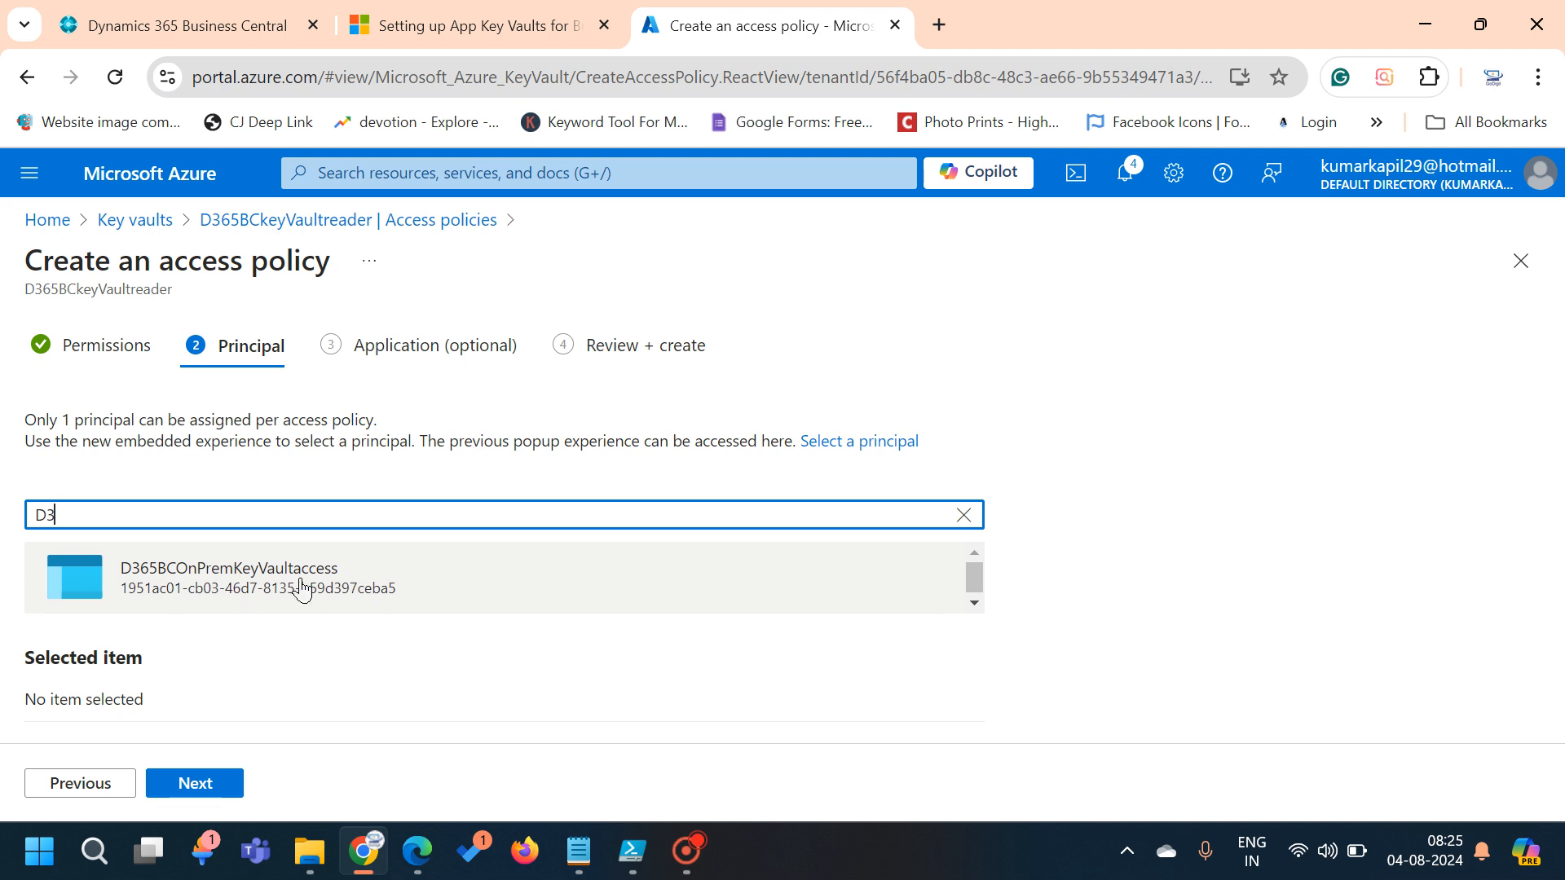
pyautogui.moveTo(581, 874)
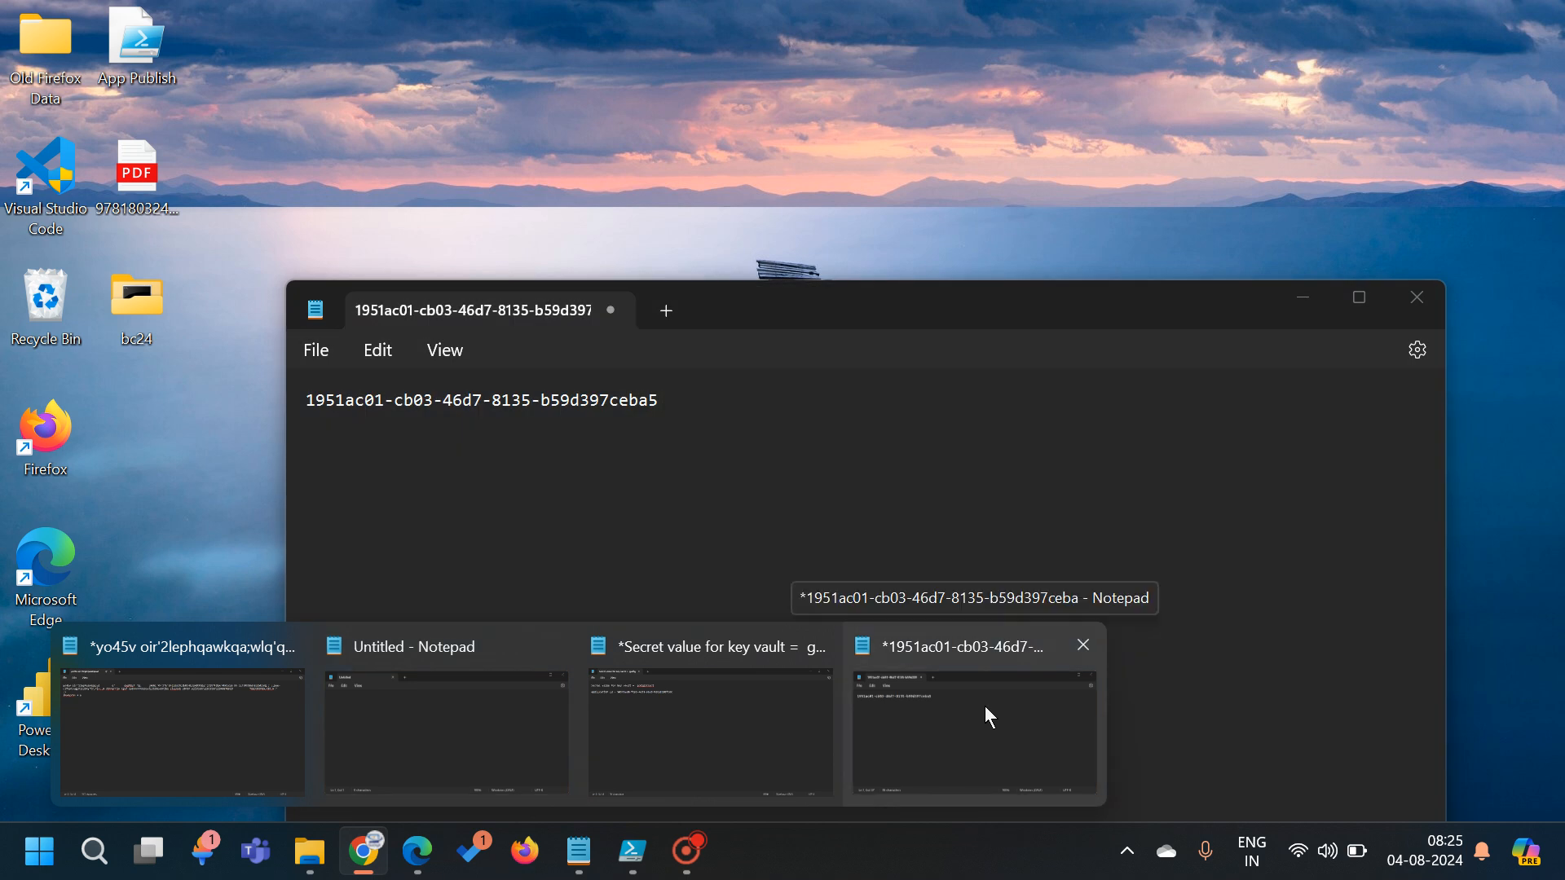
pyautogui.click(986, 709)
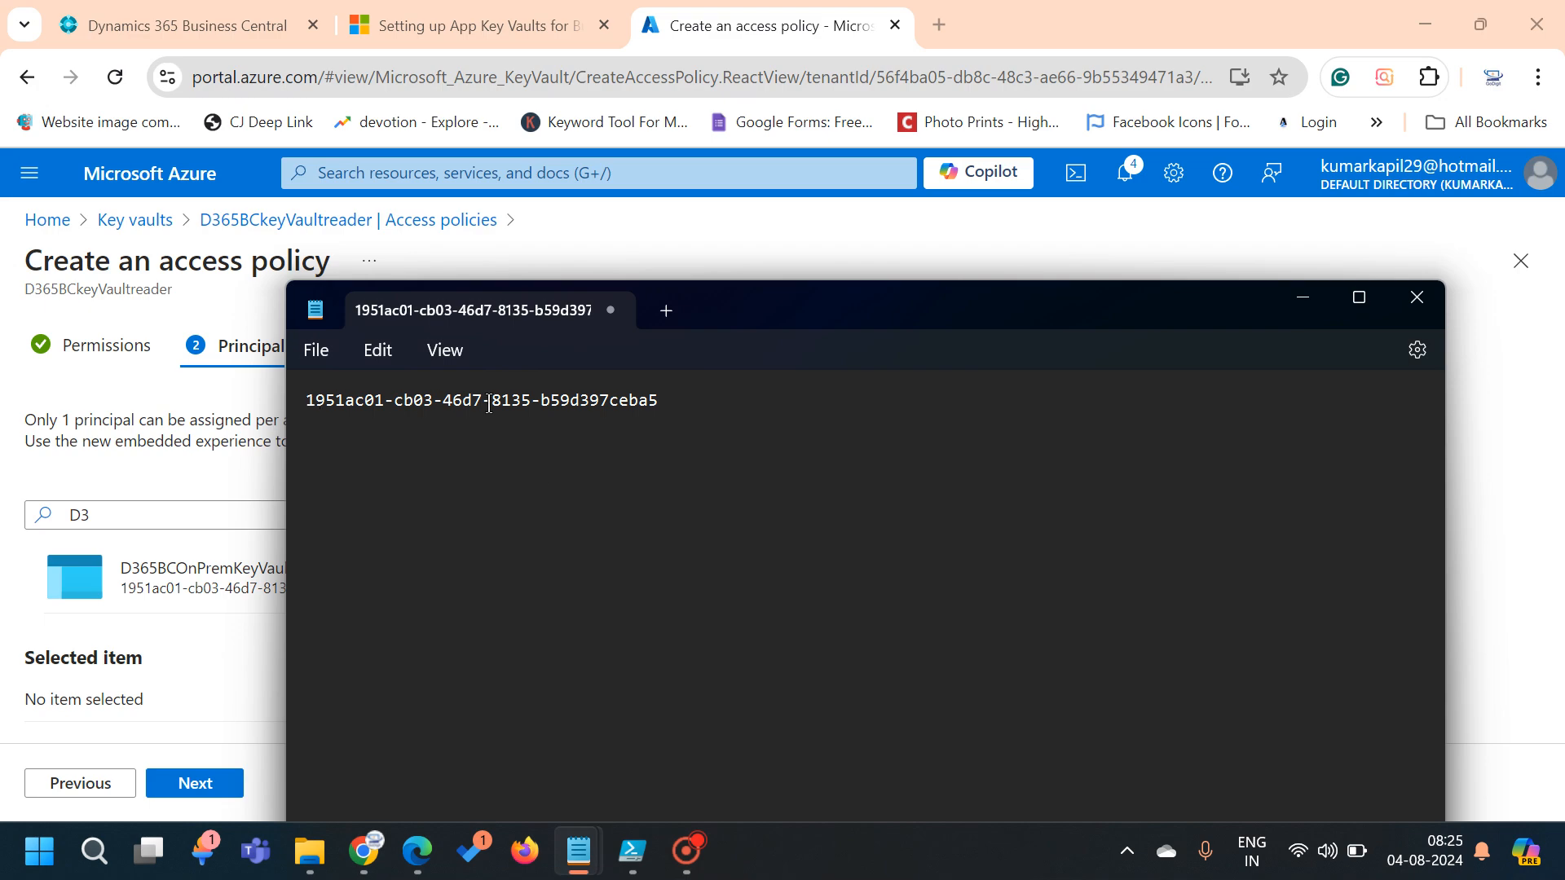
pyautogui.click(214, 585)
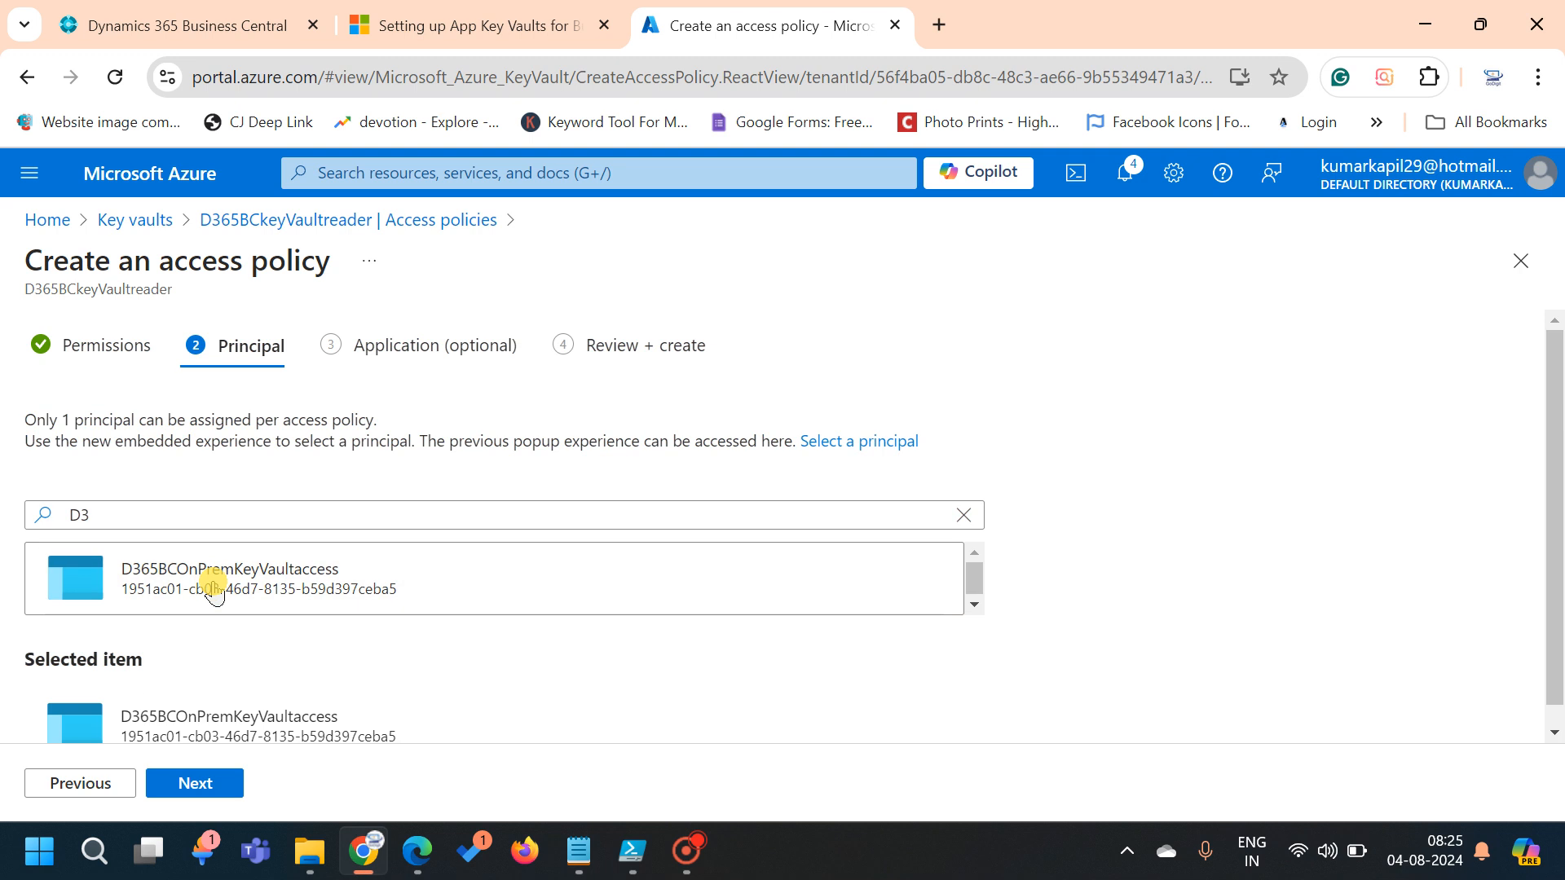
pyautogui.click(197, 792)
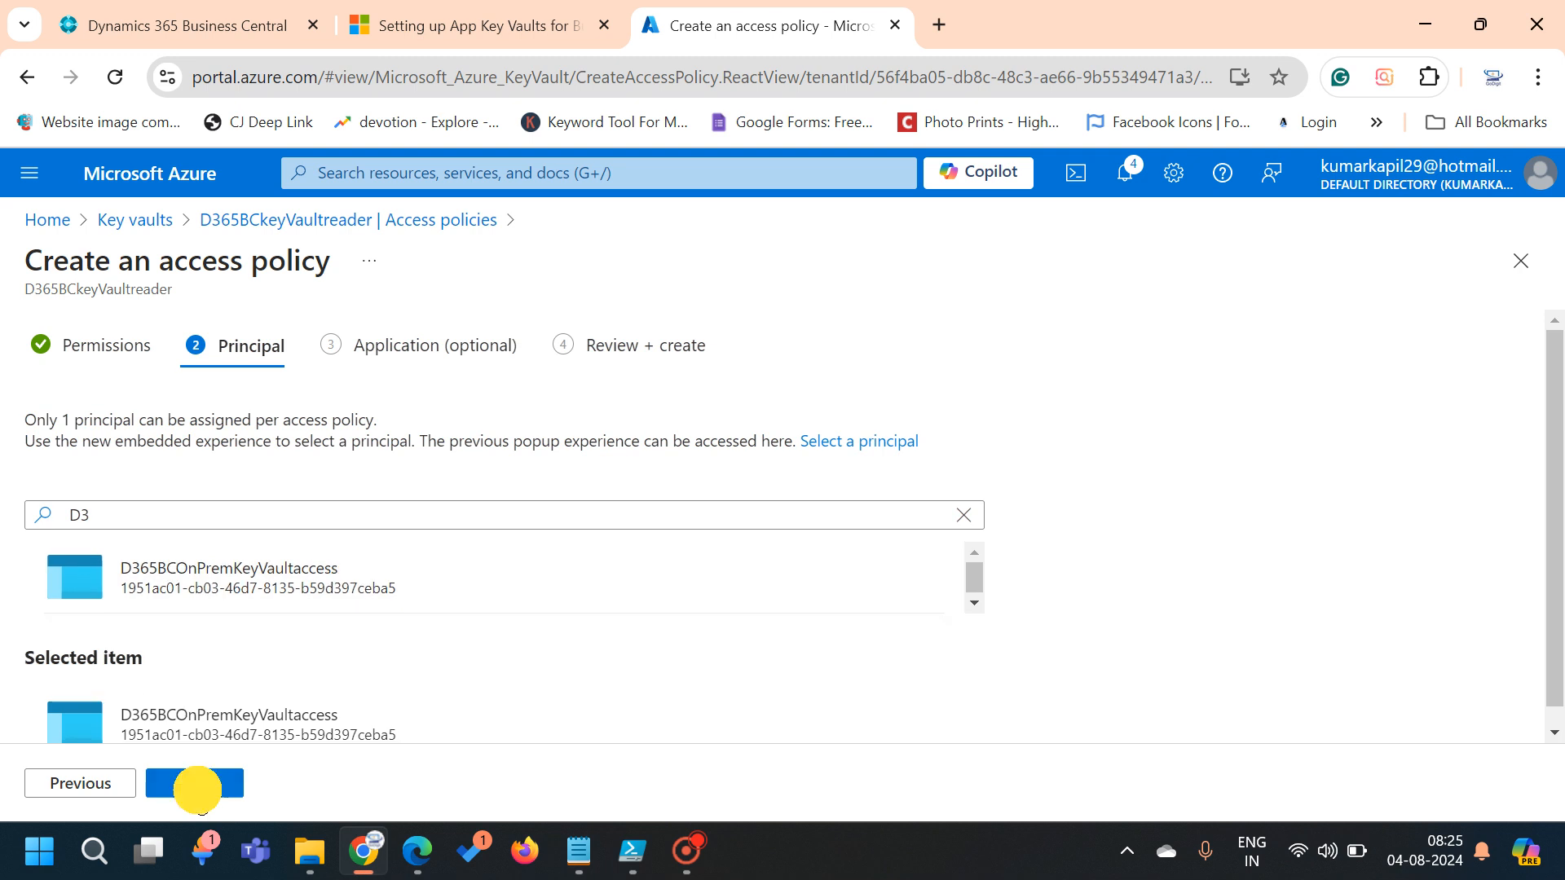
pyautogui.click(197, 792)
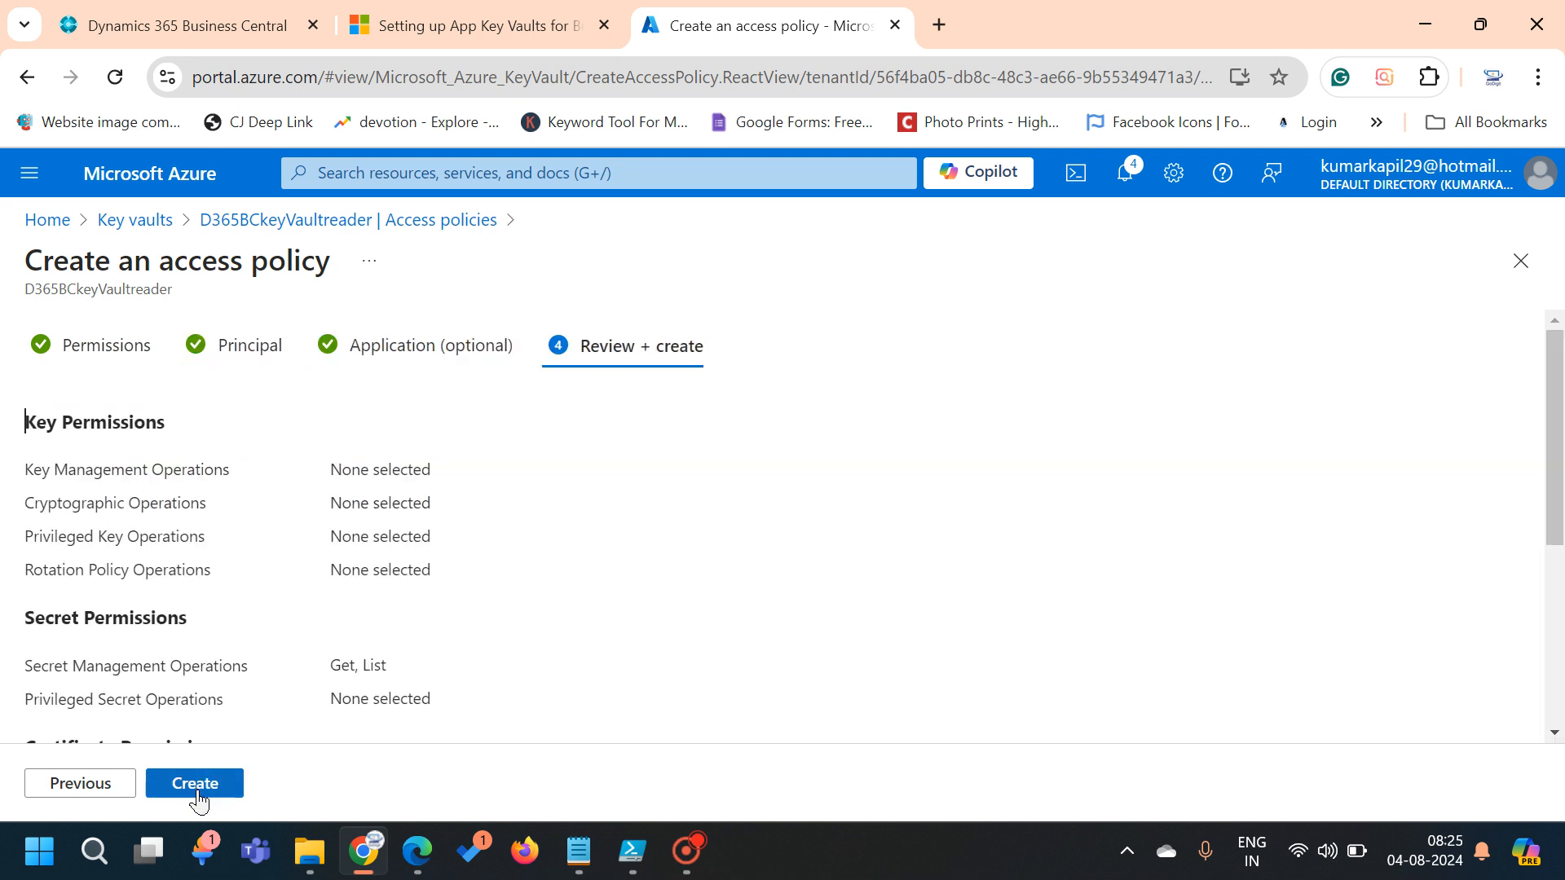
# Create the reviewed access policy for D365BCOnPremKeyVaultaccess with secret Get, List
pyautogui.click(197, 792)
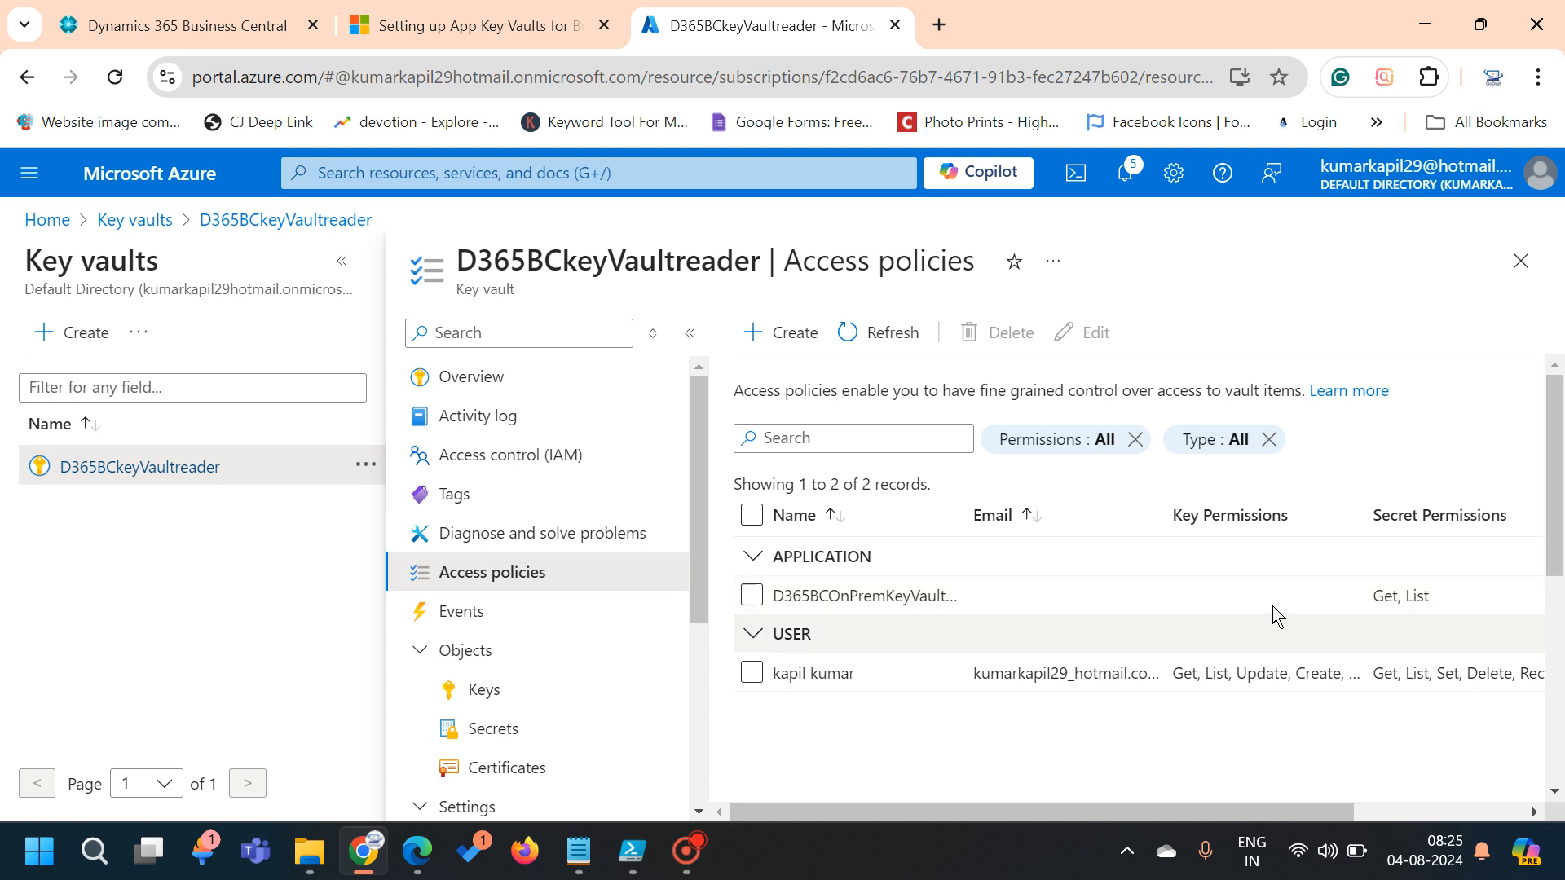
# From the vault Overview, go to Secrets and choose Generate/Import
pyautogui.click(477, 384)
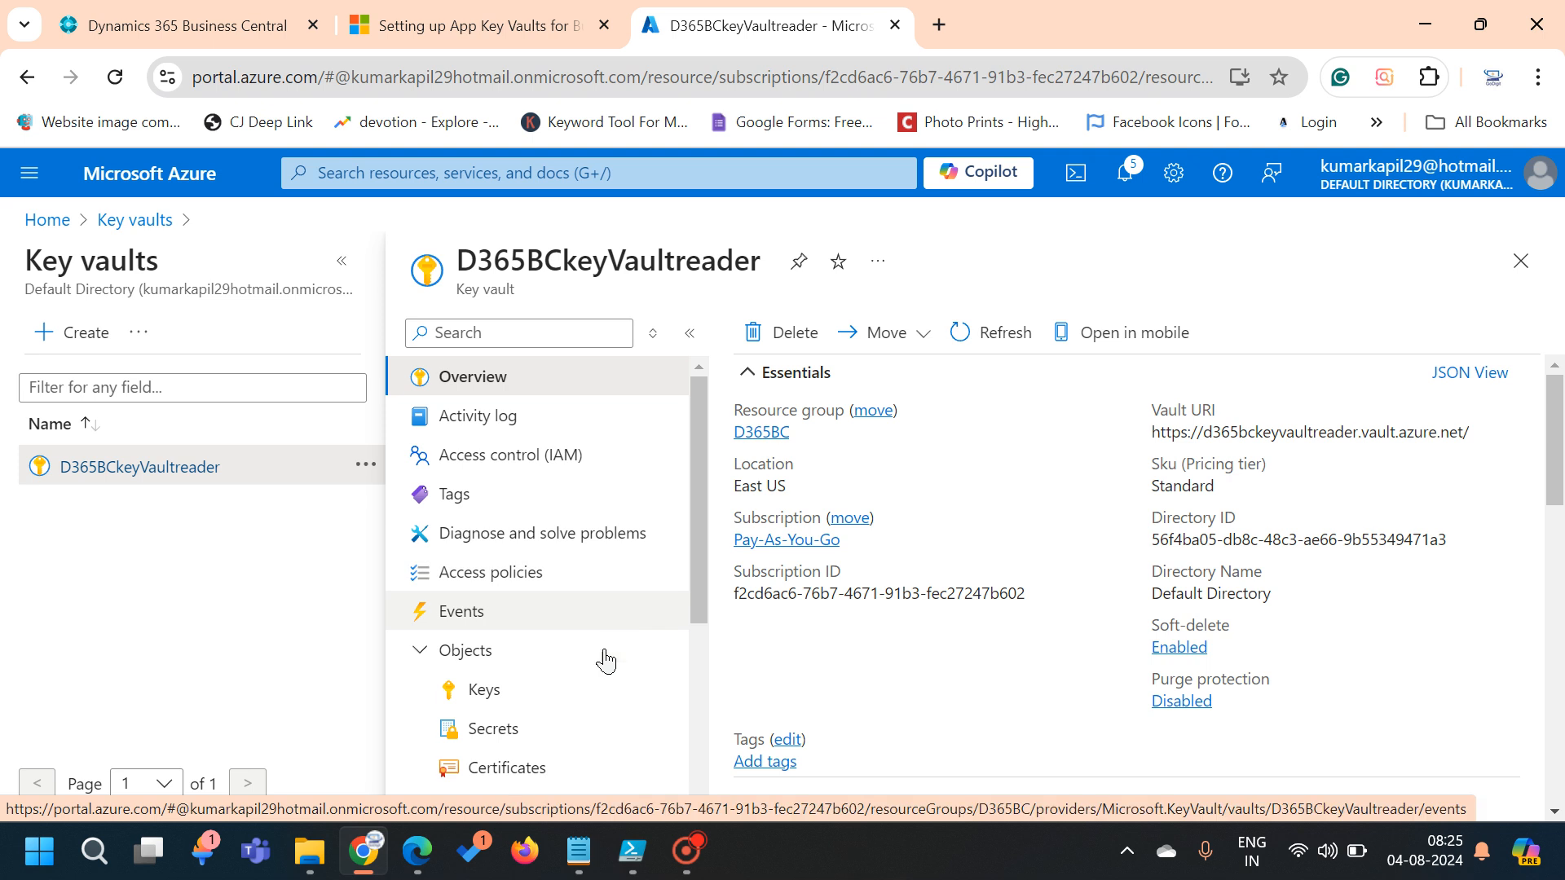
pyautogui.click(532, 732)
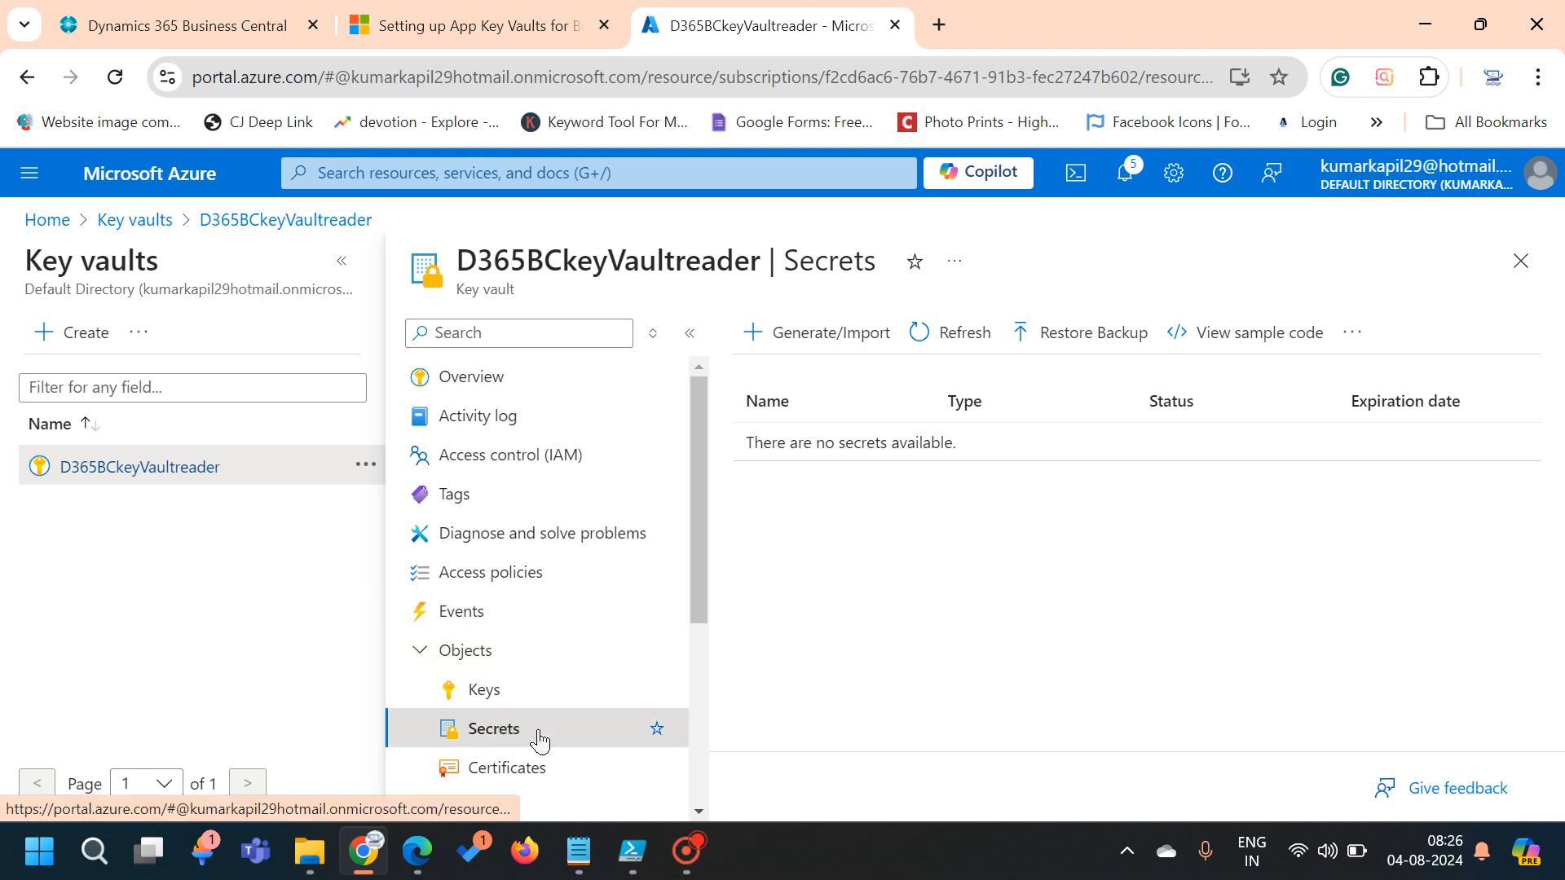
pyautogui.click(490, 732)
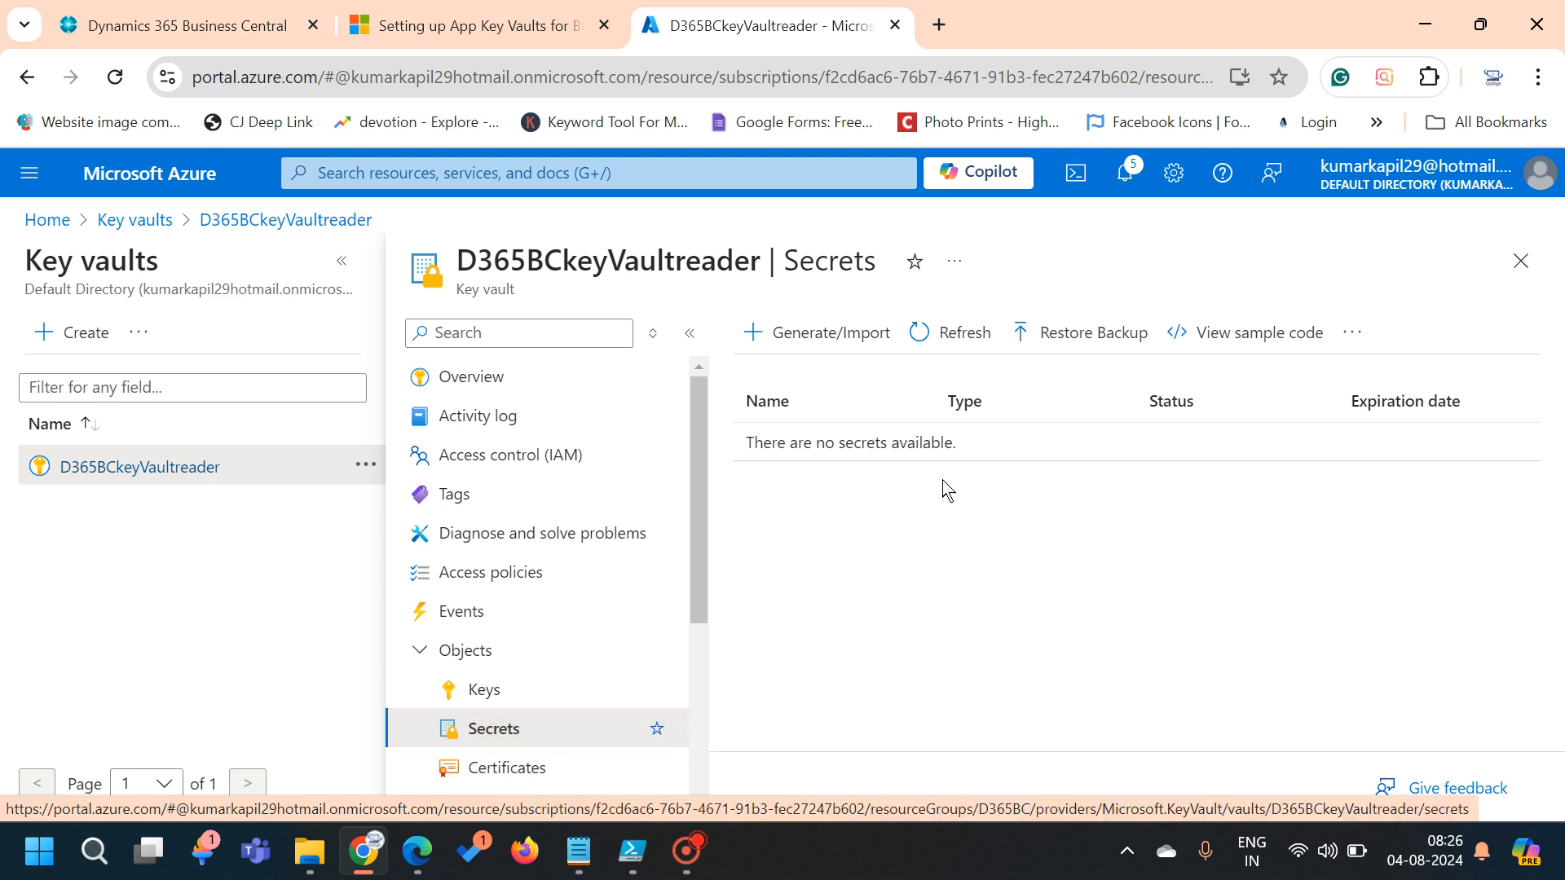
pyautogui.click(796, 349)
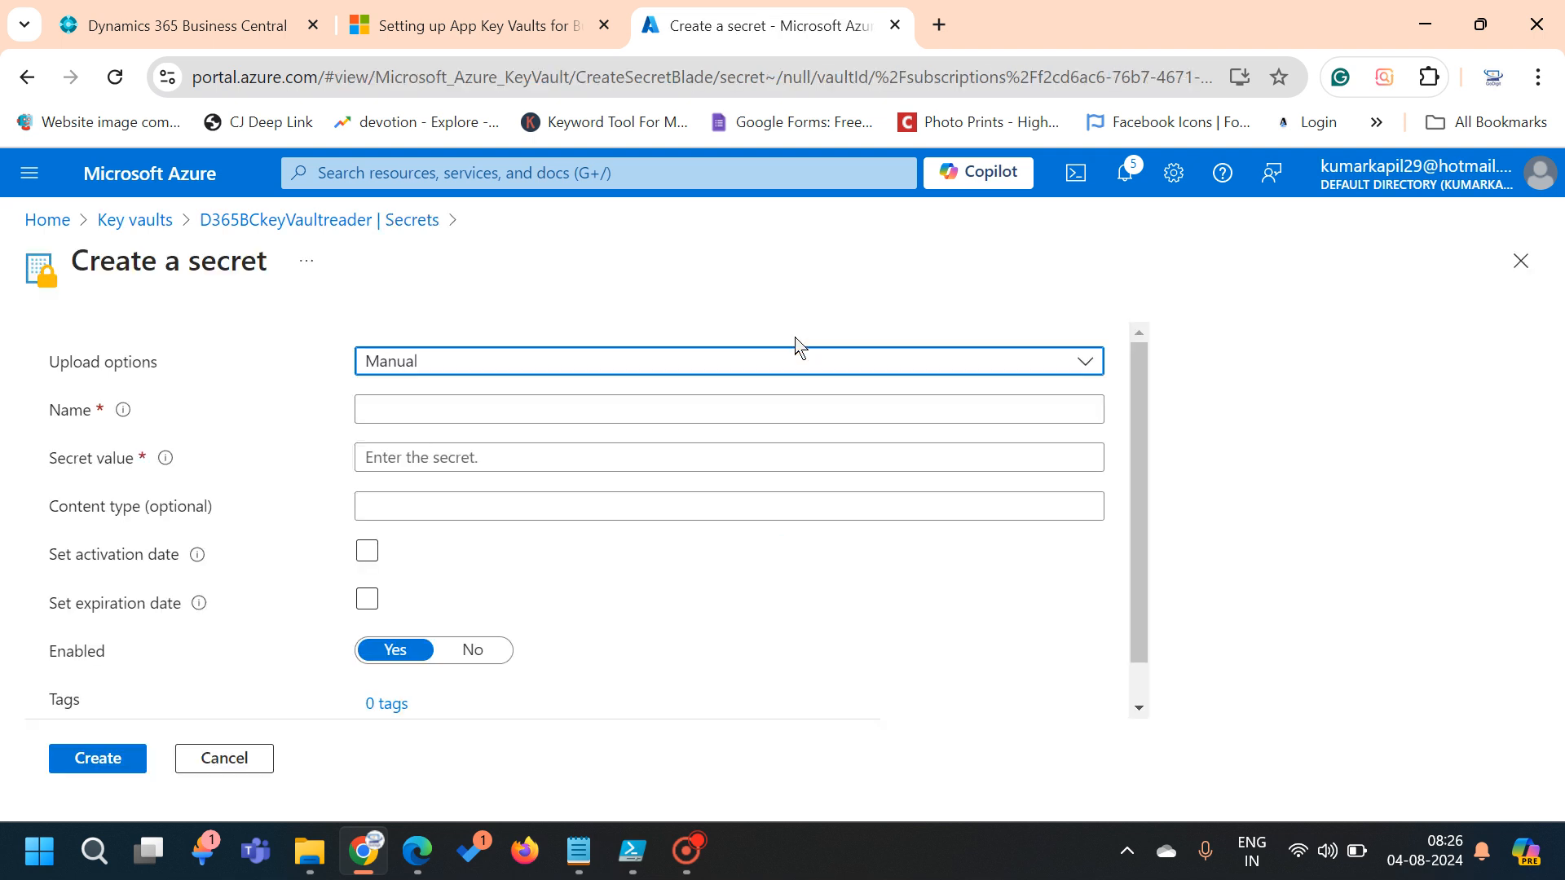
# Create a Manual secret named FirstSecret with a secret value entered
pyautogui.click(665, 364)
pyautogui.click(668, 371)
pyautogui.click(524, 410)
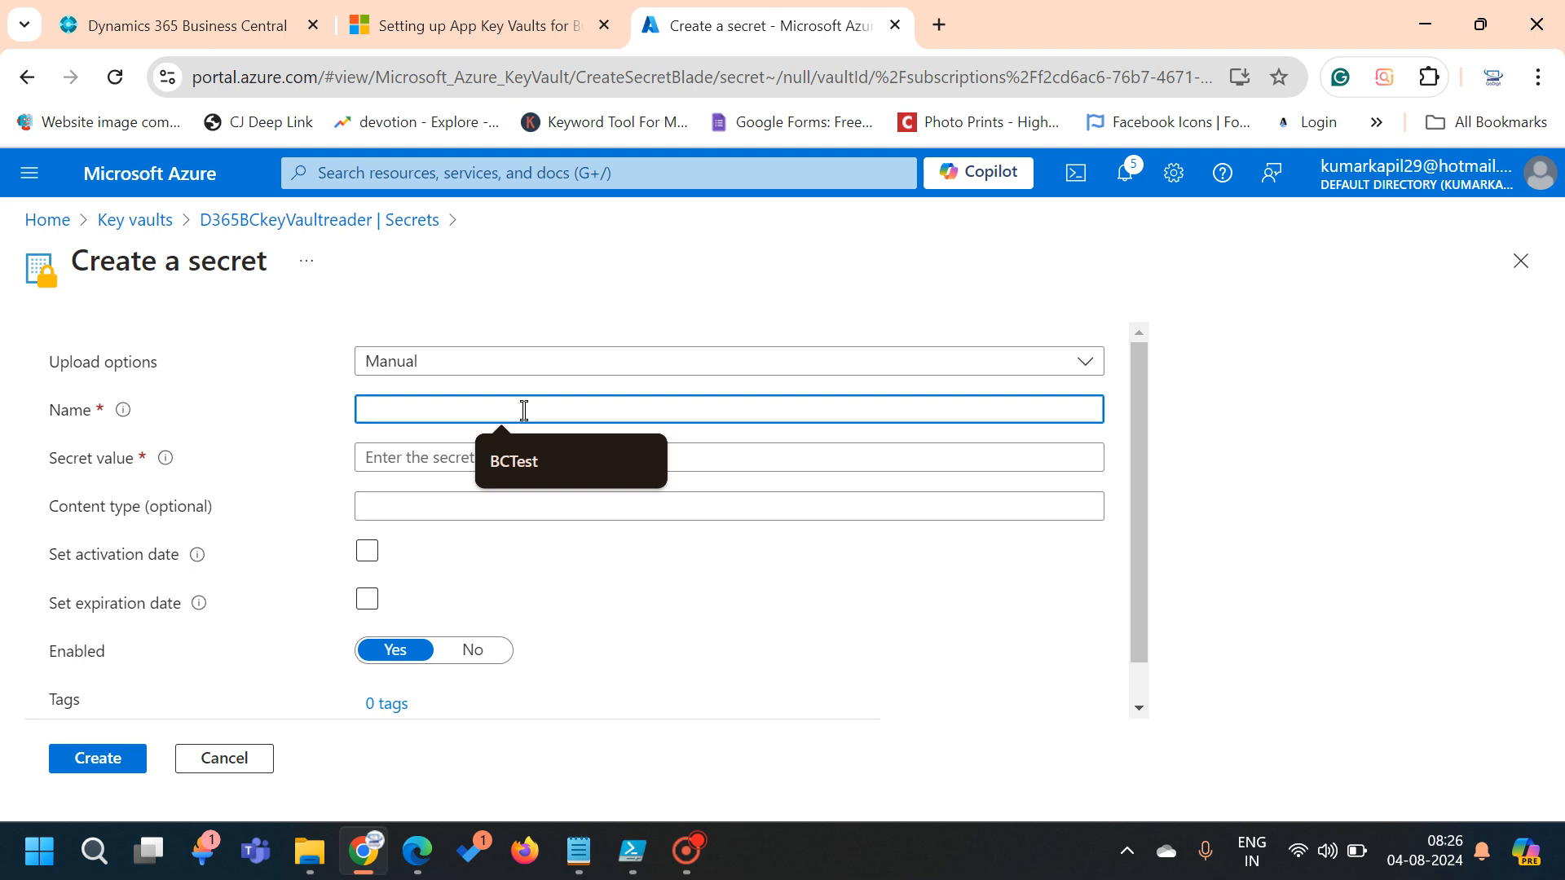
pyautogui.write('First')
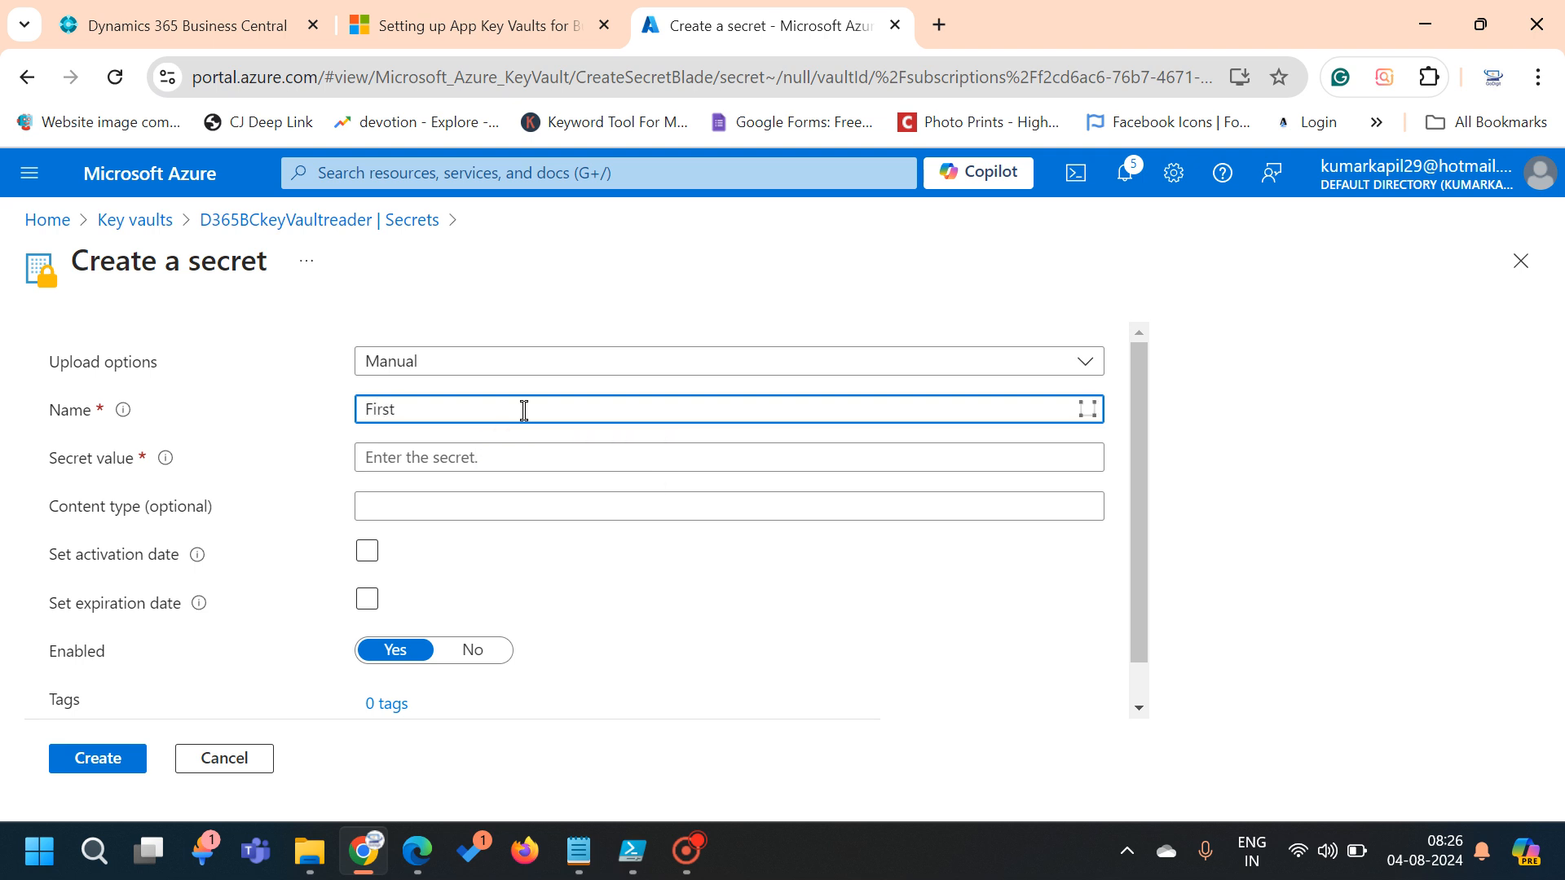
pyautogui.write('Secret')
pyautogui.click(496, 455)
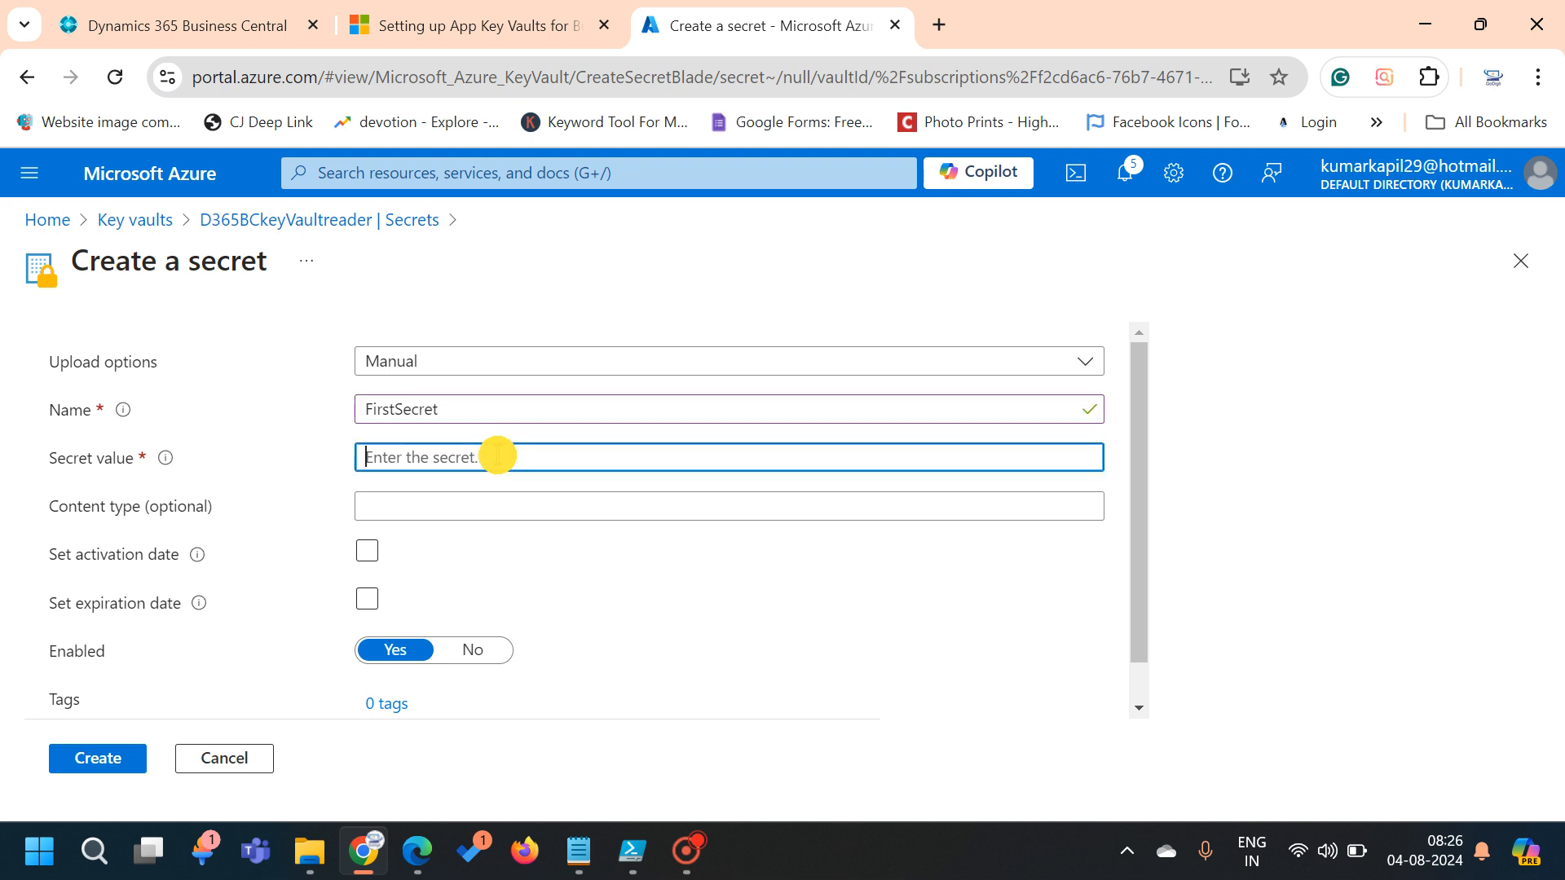
pyautogui.write('123')
pyautogui.press('BackSpace')
pyautogui.press('BackSpace')
pyautogui.press('BackSpace')
pyautogui.write('12345')
pyautogui.press('BackSpace')
pyautogui.press('BackSpace')
pyautogui.press('BackSpace')
pyautogui.press('BackSpace')
pyautogui.press('BackSpace')
pyautogui.write('123456789')
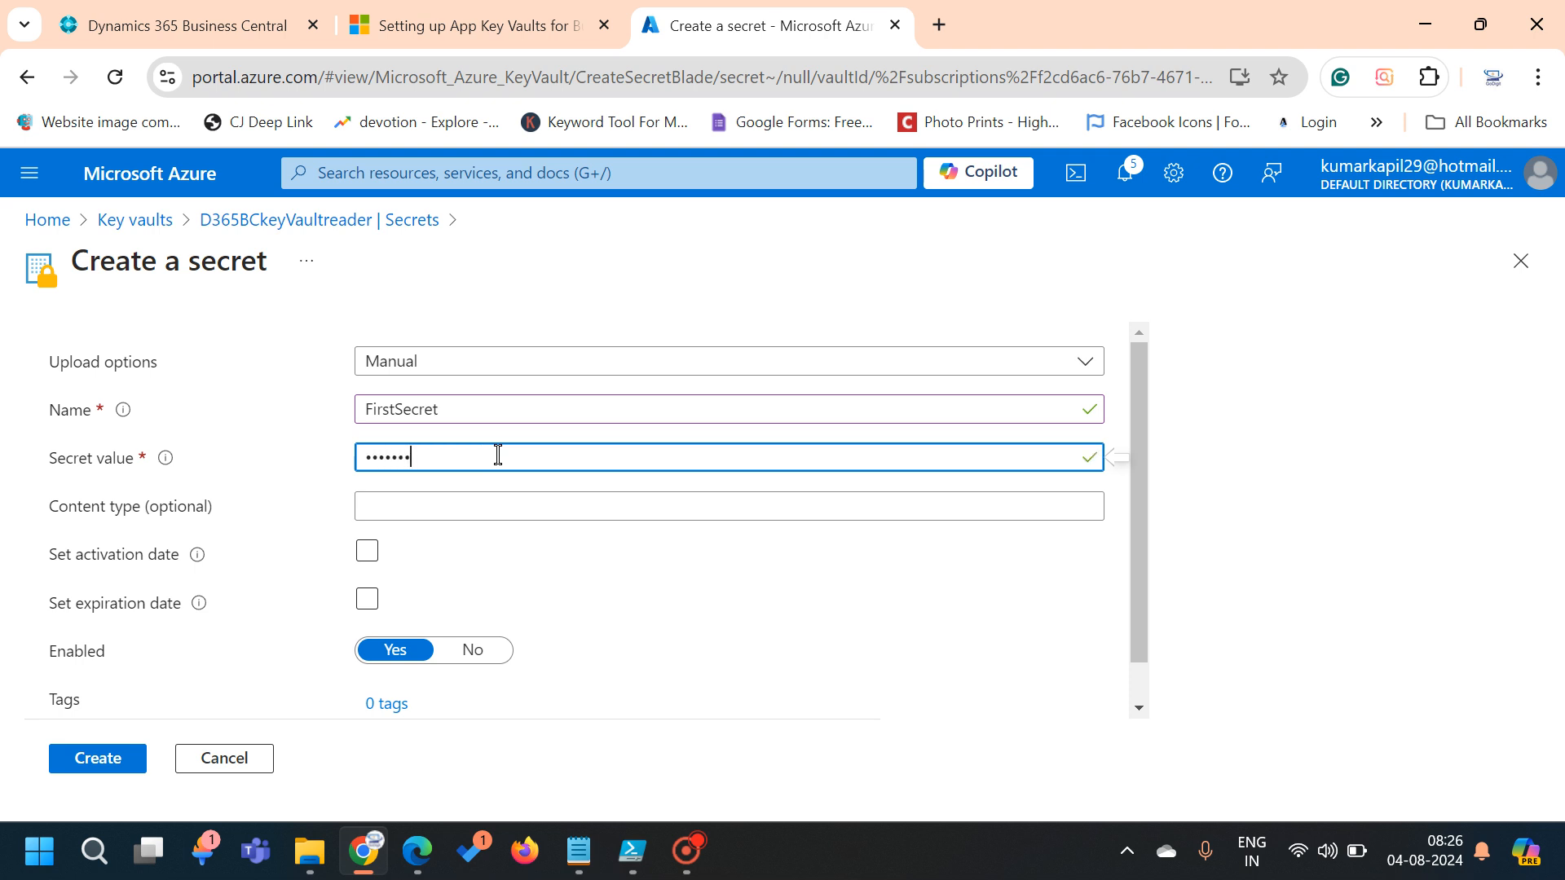
pyautogui.write('12345')
pyautogui.scroll(-1, 415, 541)
pyautogui.click(117, 759)
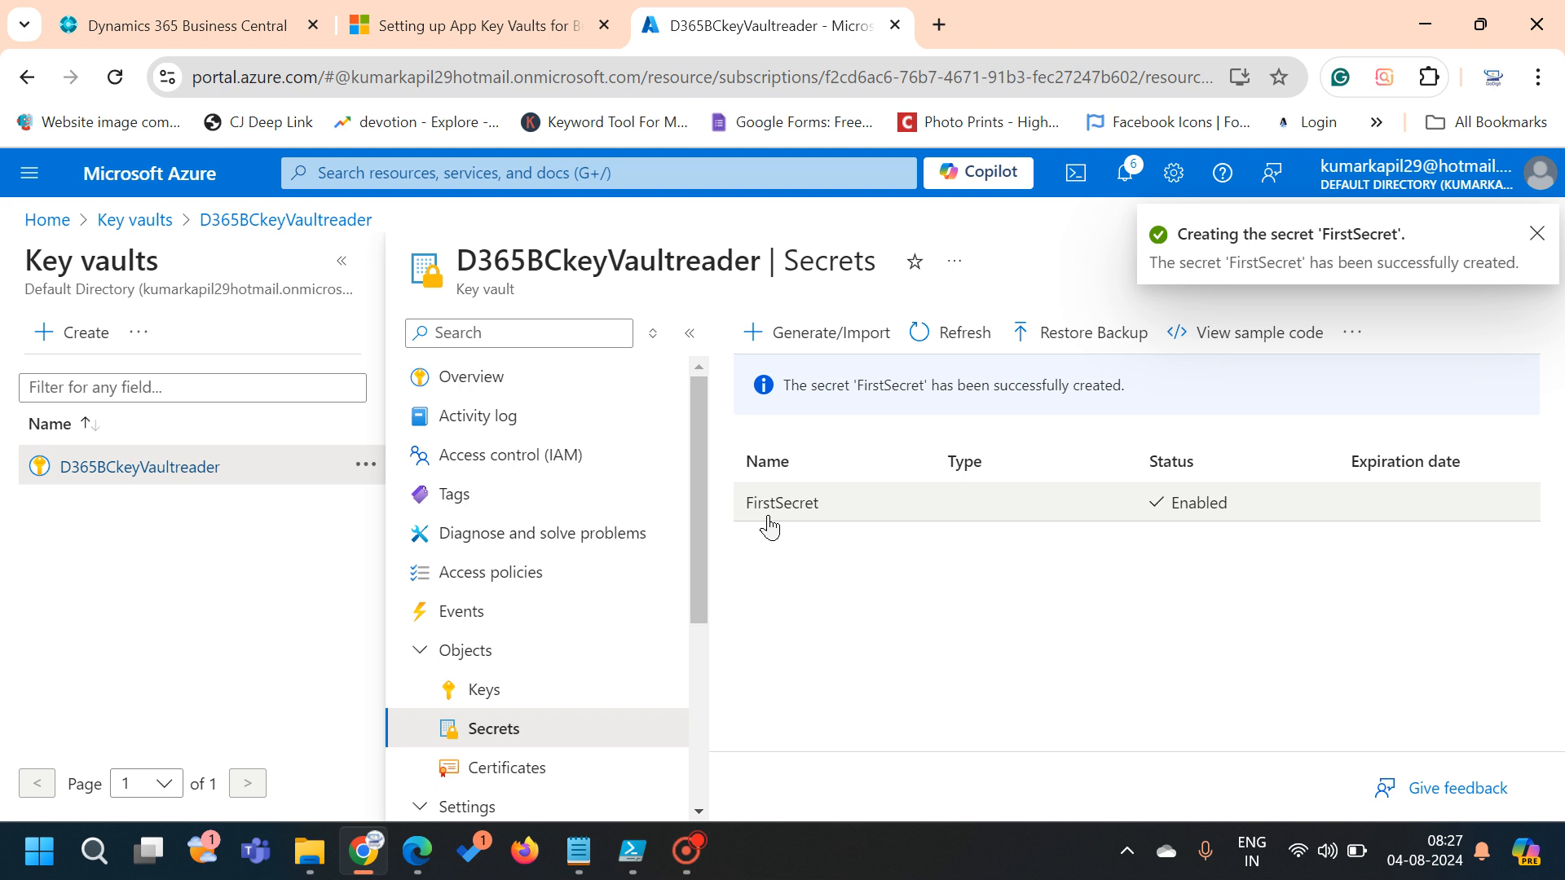
# Create a second secret named secondsecret with a value, then open FirstSecret
pyautogui.click(805, 332)
pyautogui.click(554, 413)
pyautogui.write('secondsecret')
pyautogui.click(469, 461)
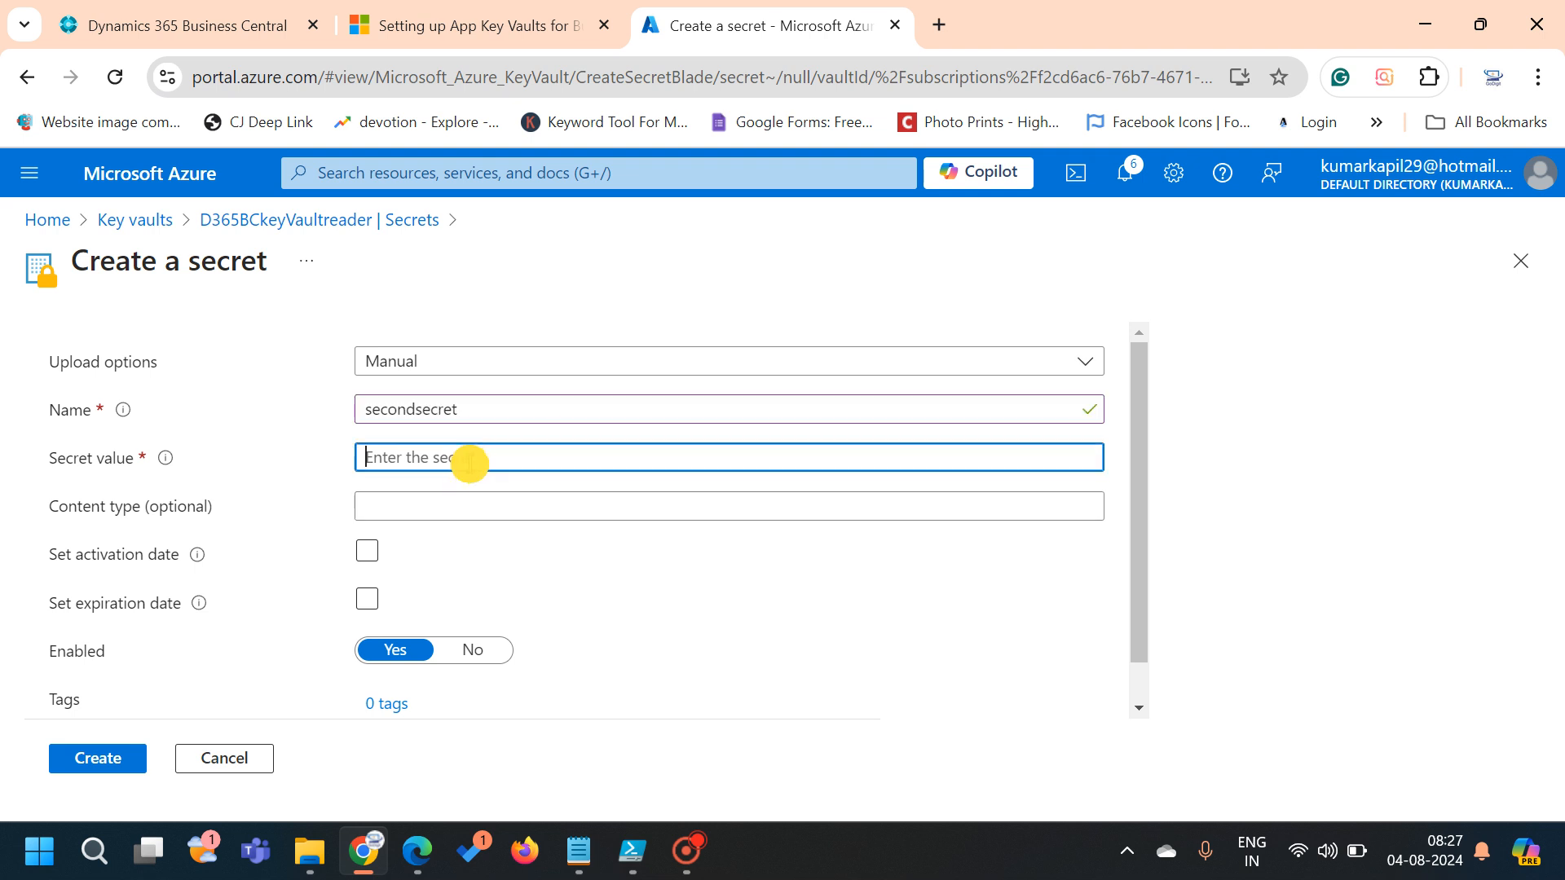
pyautogui.write('•••••')
pyautogui.press('BackSpace')
pyautogui.press('BackSpace')
pyautogui.press('BackSpace')
pyautogui.press('BackSpace')
pyautogui.press('BackSpace')
pyautogui.write('•••••••••••••••••••••')
pyautogui.click(90, 761)
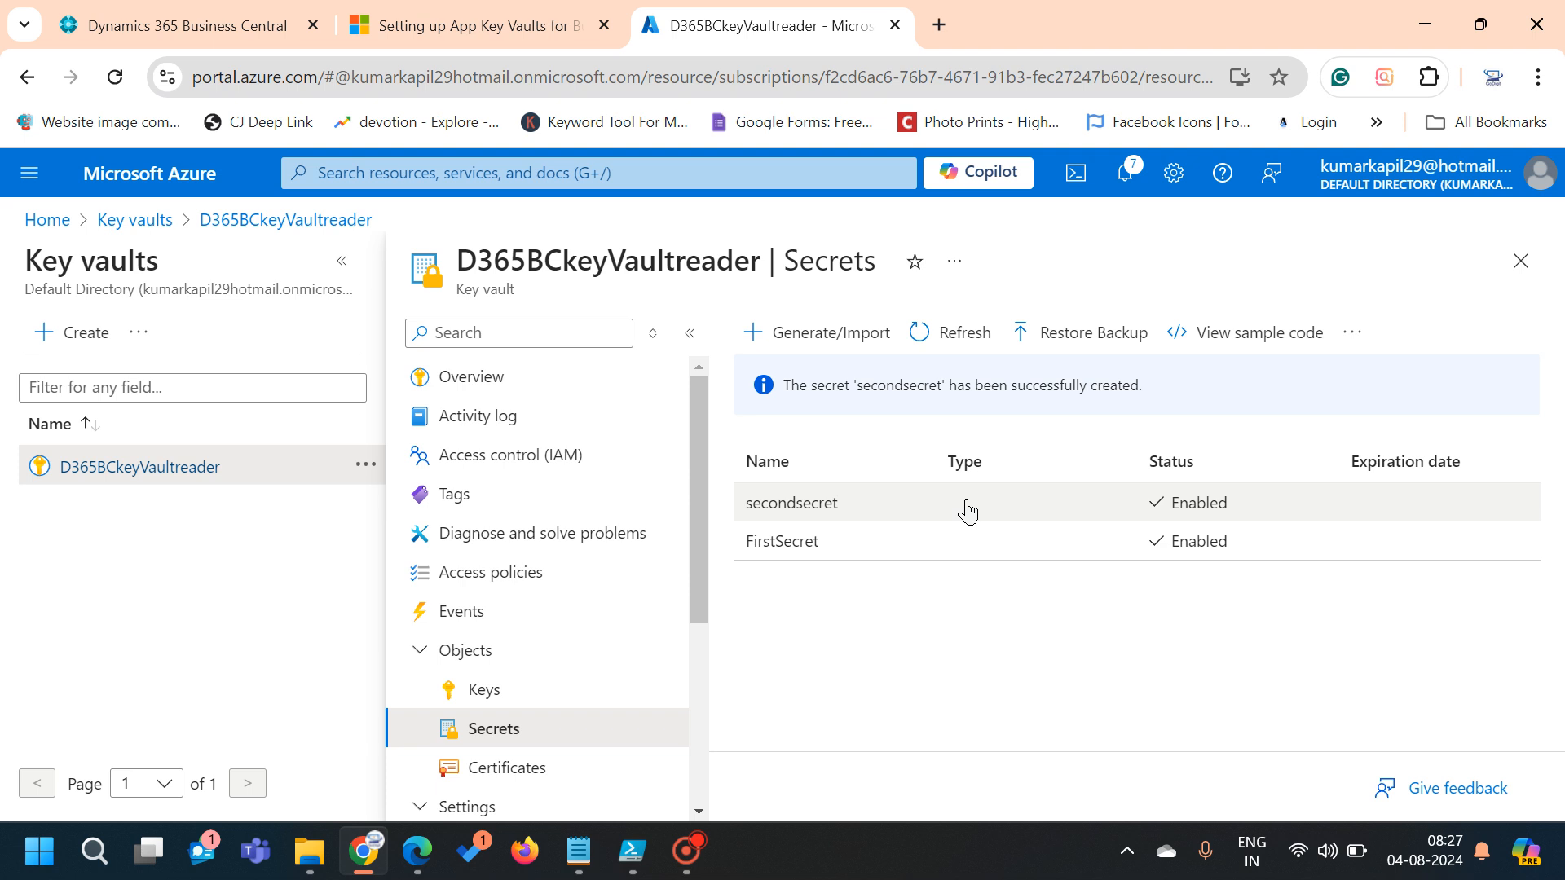
pyautogui.click(793, 548)
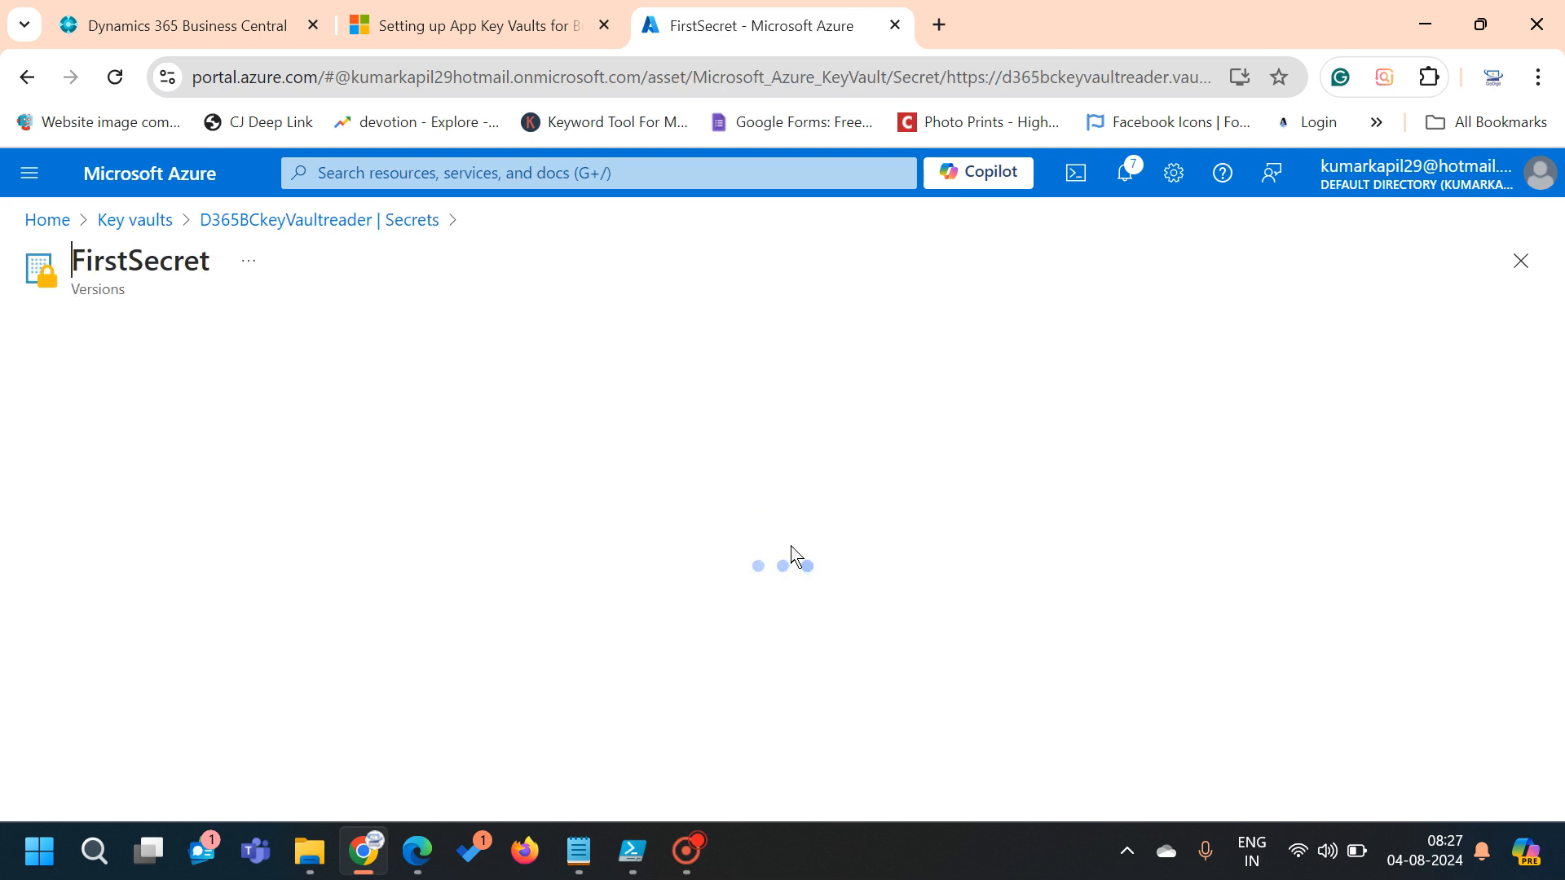
# Open FirstSecret's current version and reveal its stored secret value
pyautogui.click(300, 485)
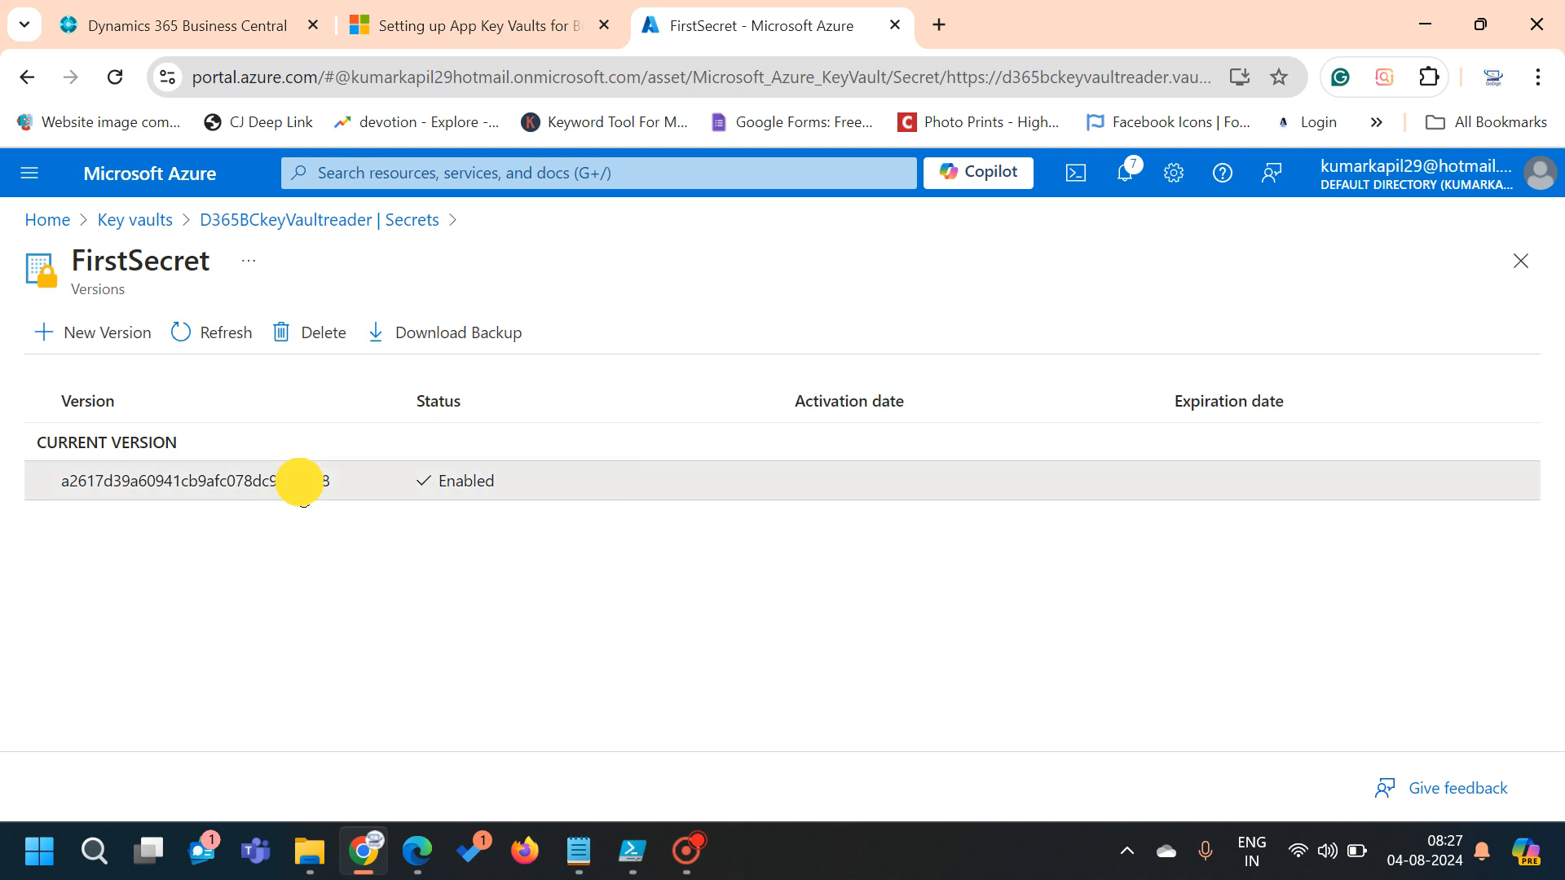
pyautogui.scroll(-2, 303, 489)
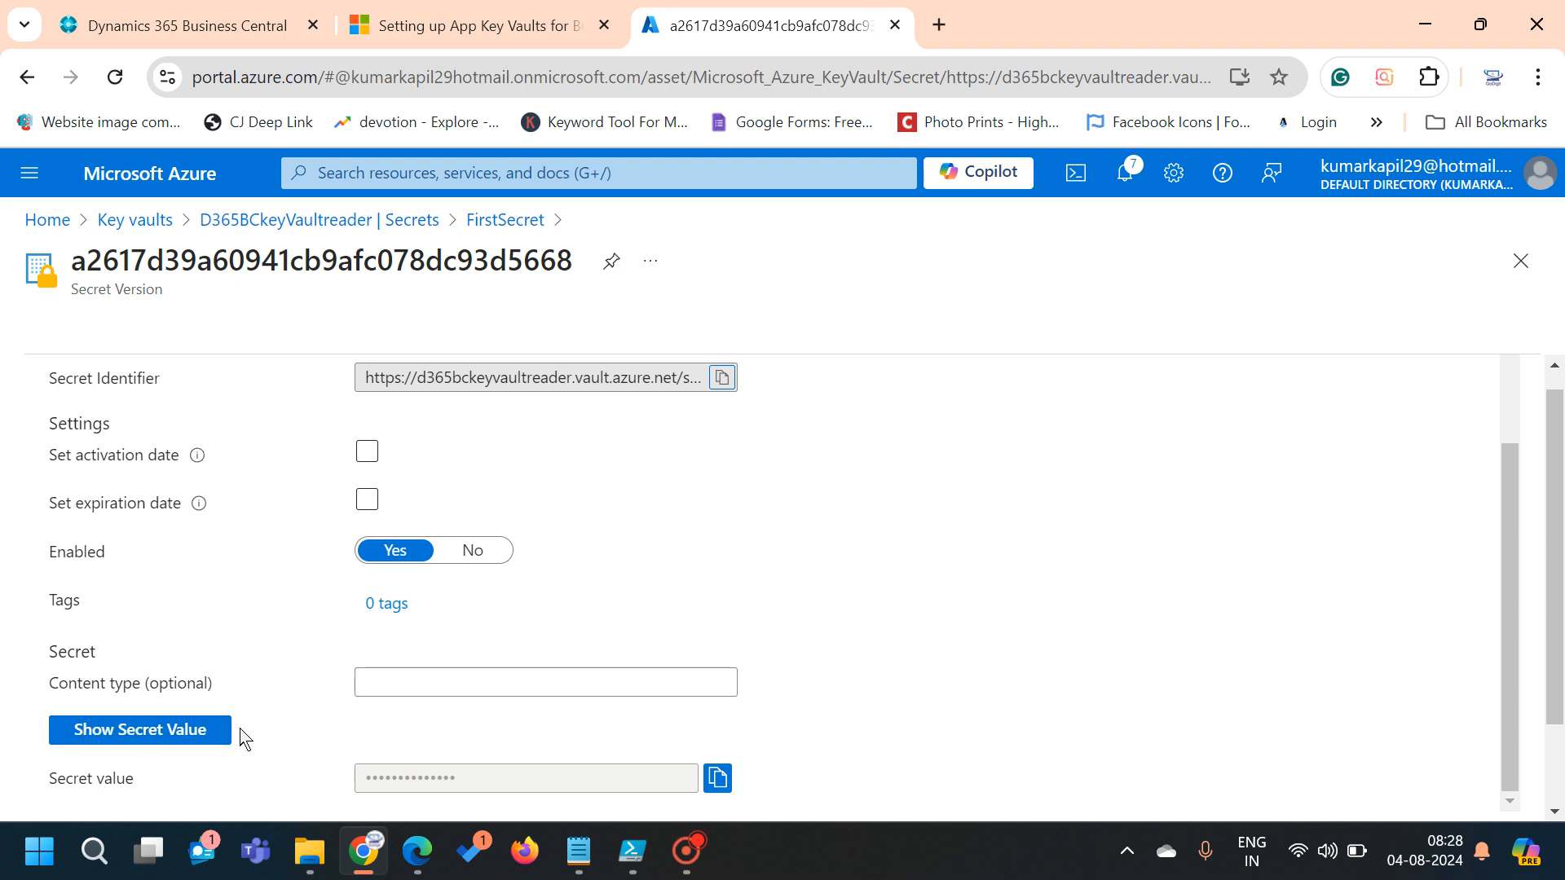
pyautogui.click(139, 734)
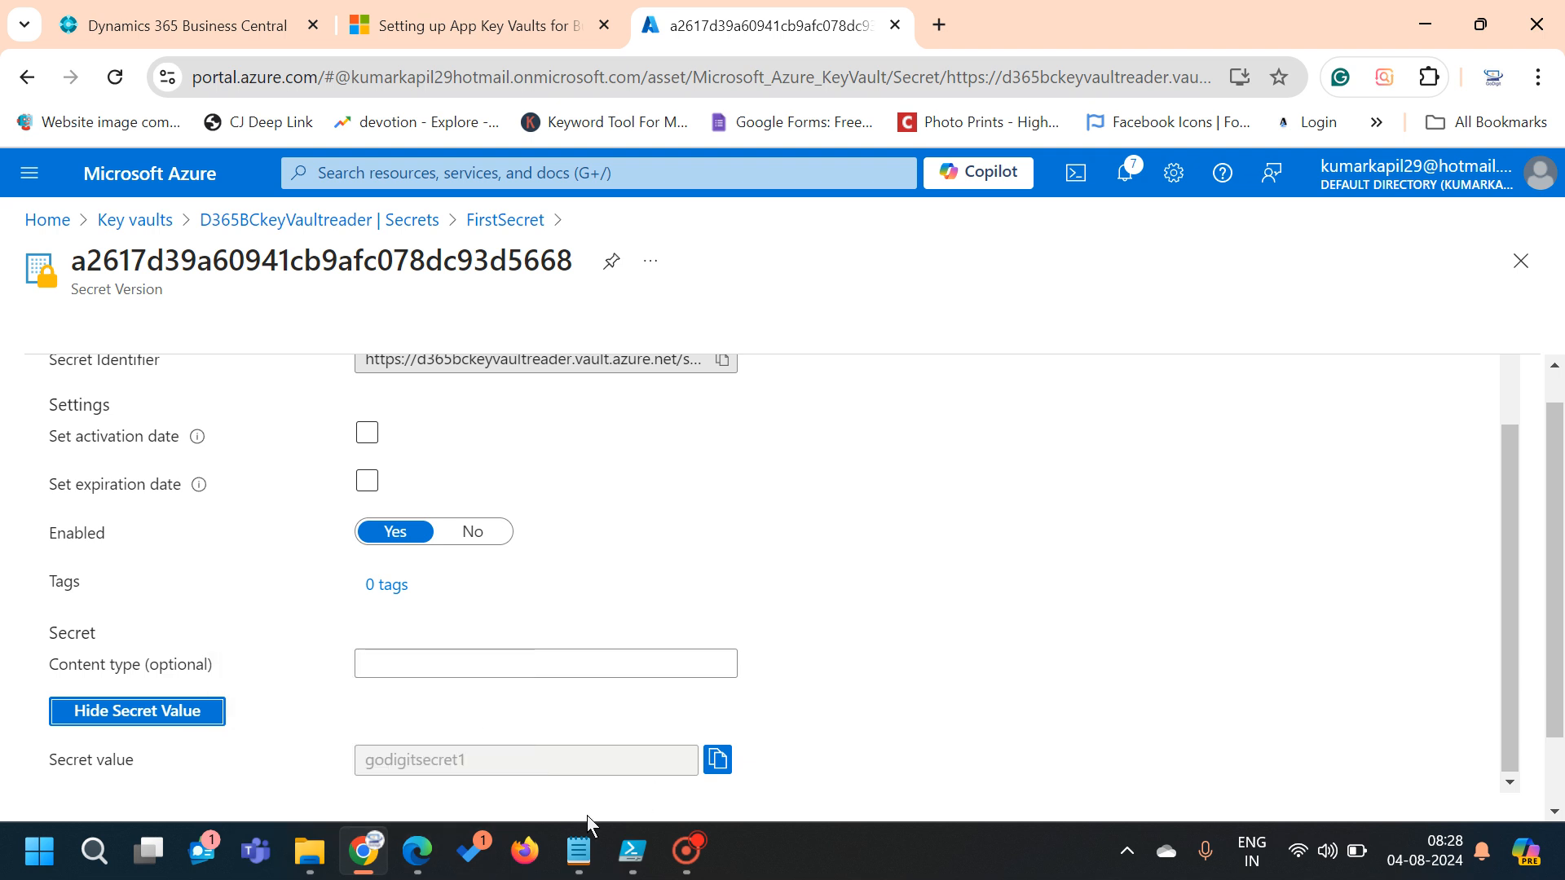
pyautogui.scroll(1, 685, 621)
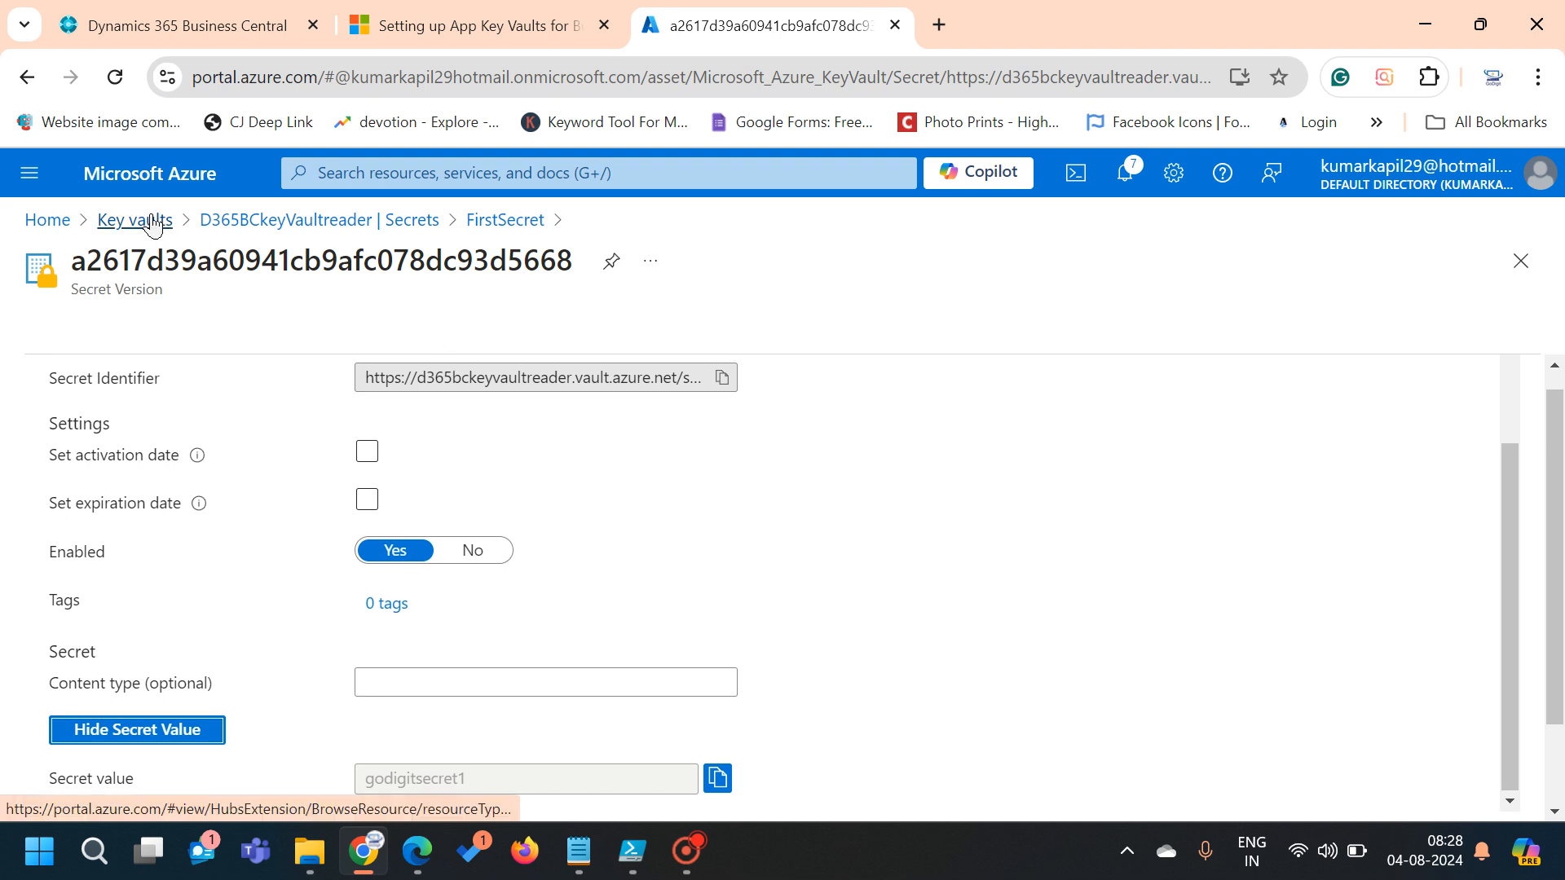
# Leave the vault's secrets list for the empty Logic apps page, briefly checking Business Central
pyautogui.click(207, 220)
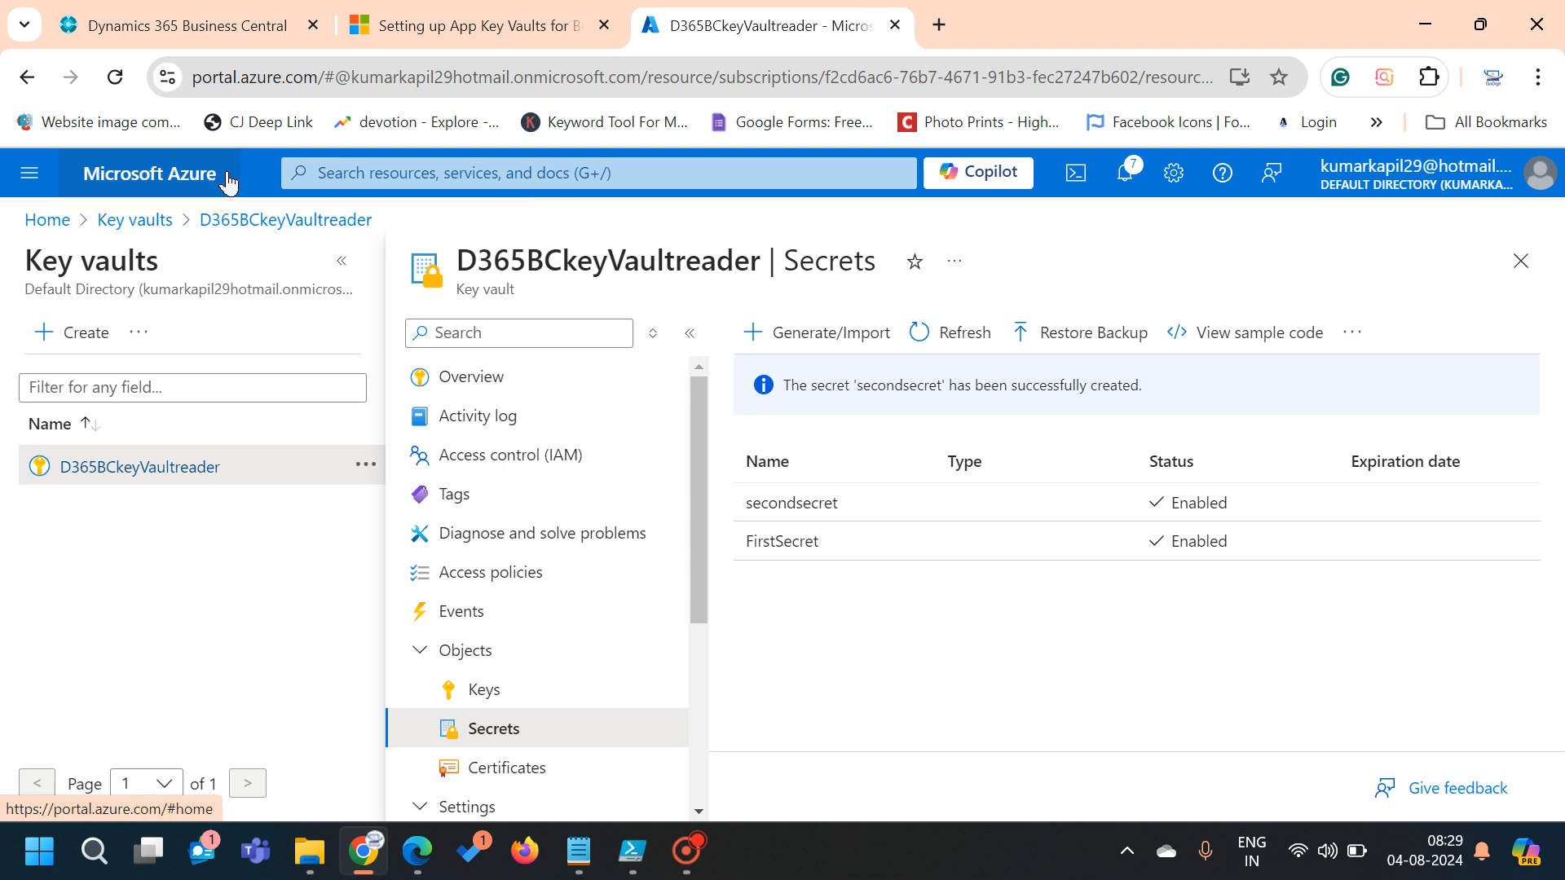
pyautogui.click(451, 173)
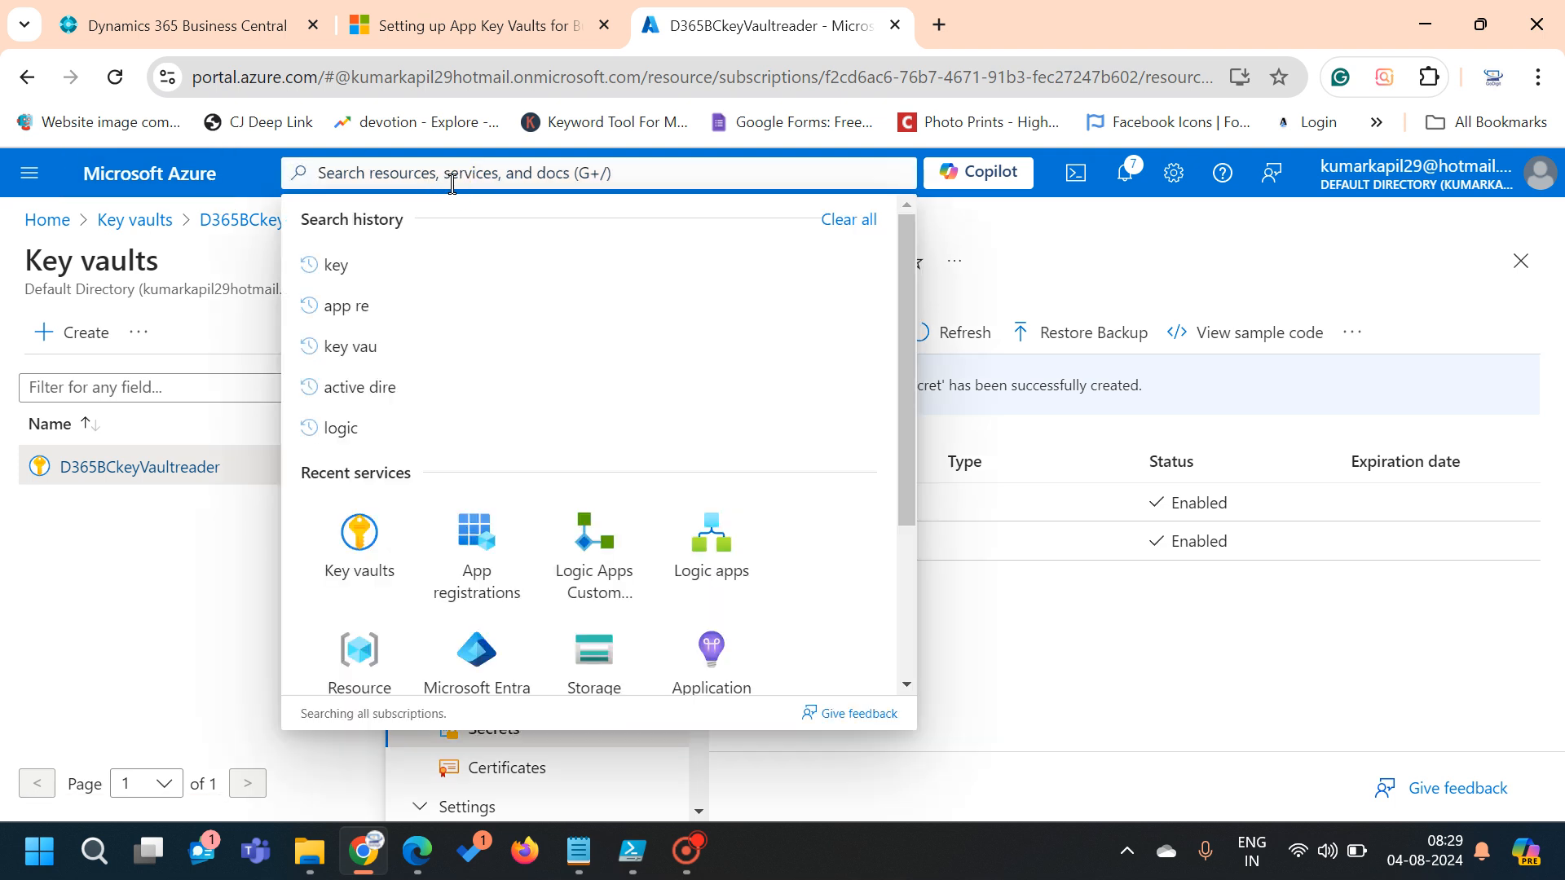
pyautogui.click(673, 554)
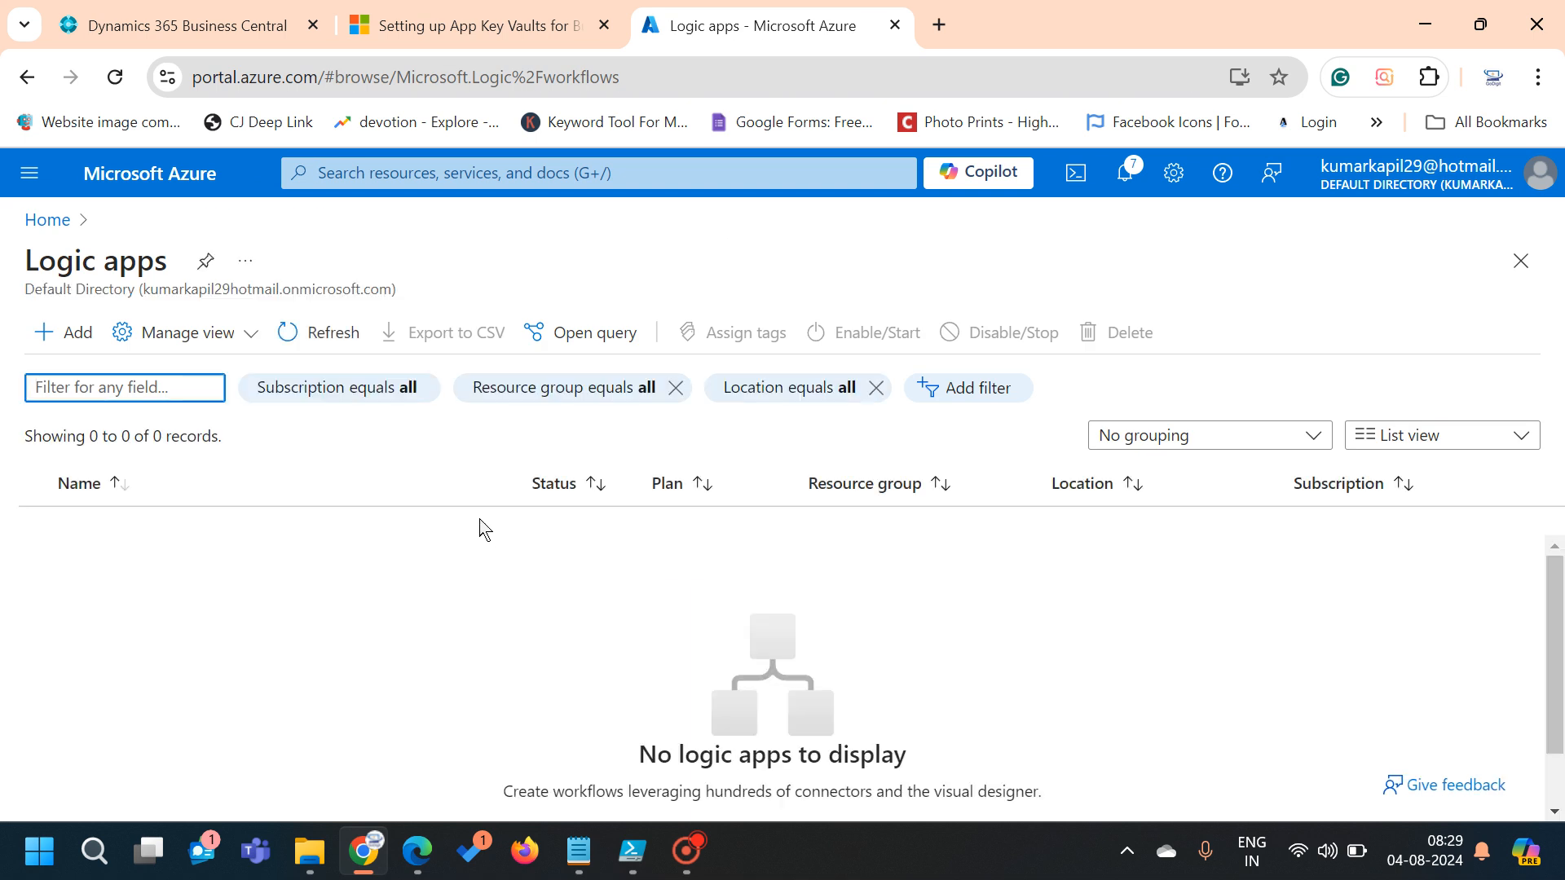
pyautogui.click(175, 41)
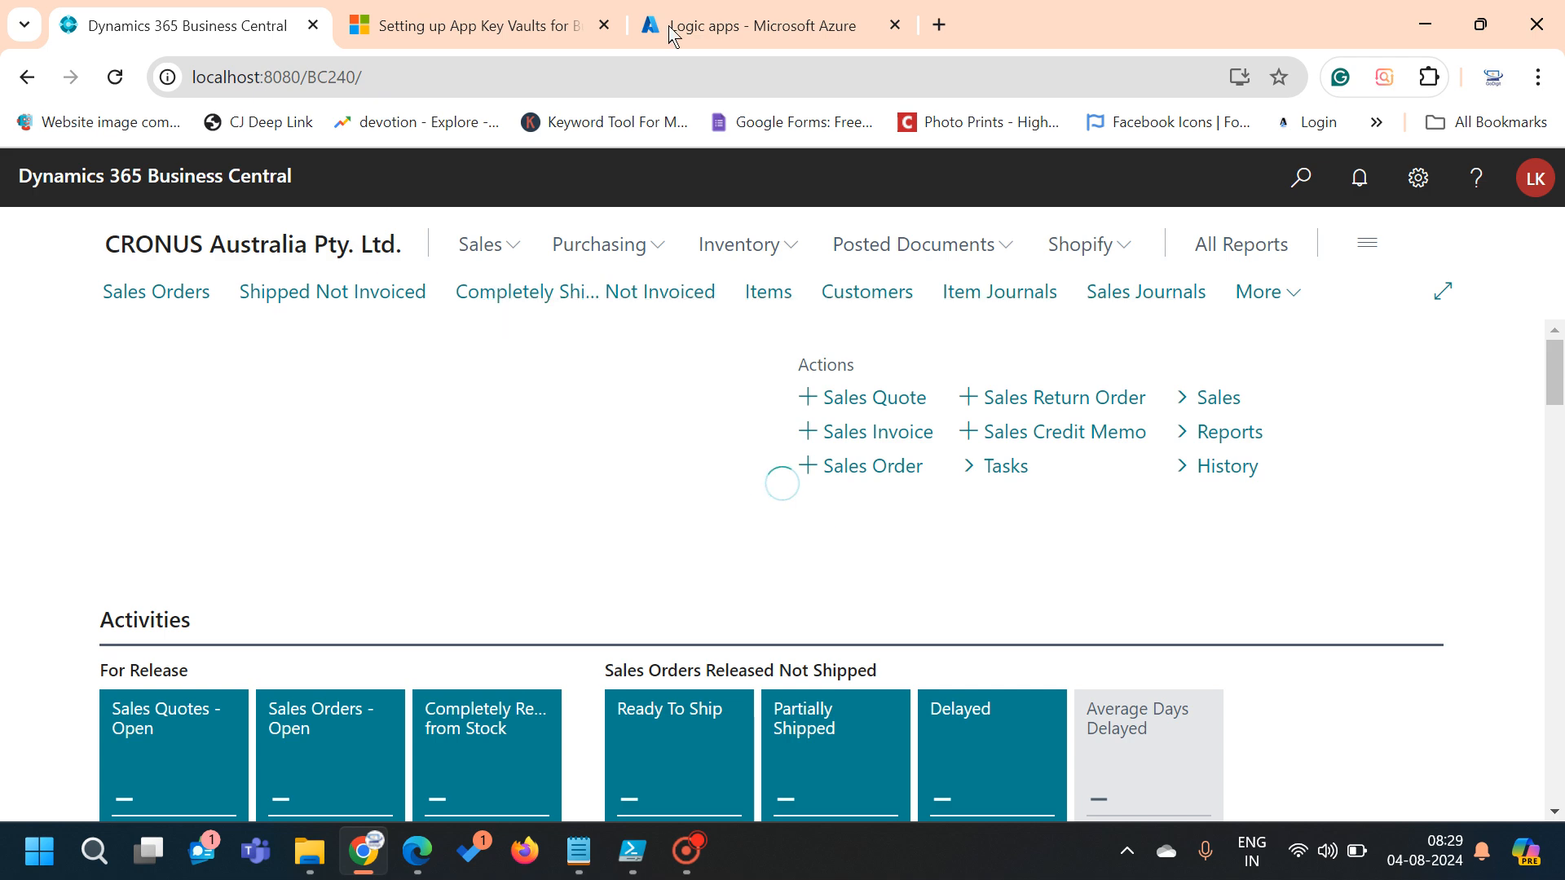
pyautogui.click(761, 23)
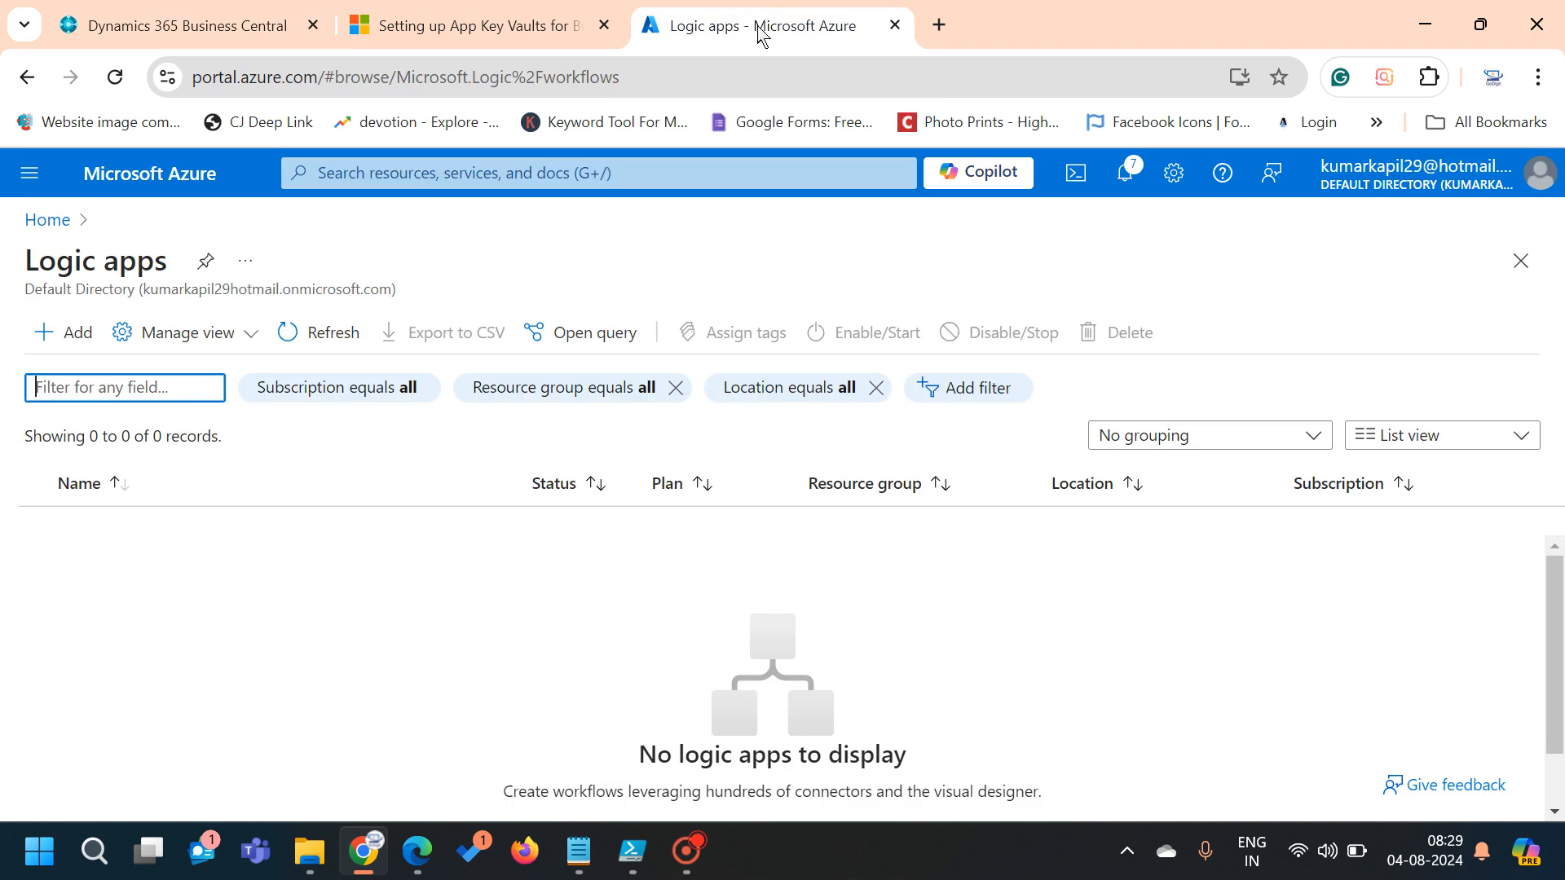